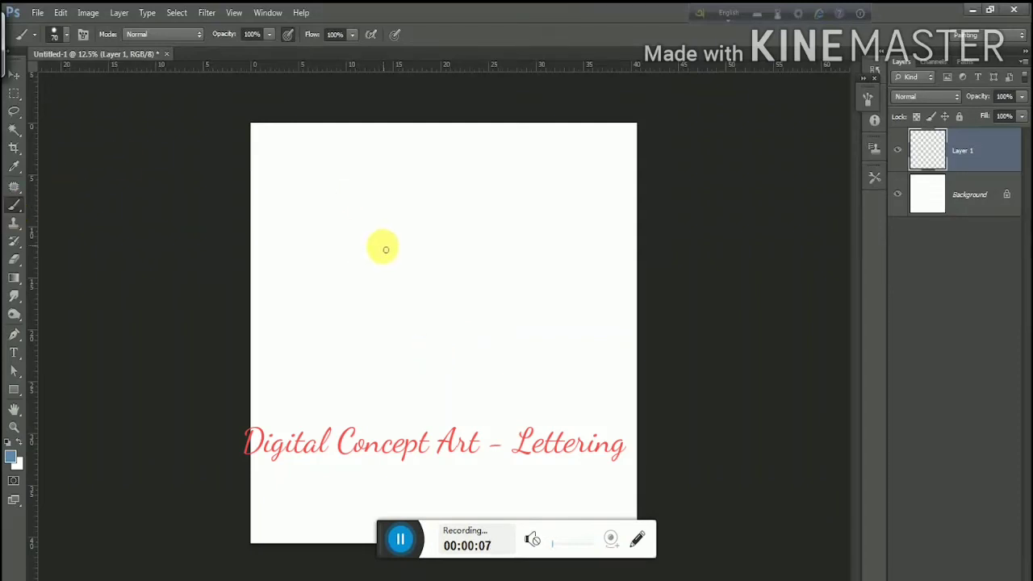
Test a brush stroke, undo it, and shrink the brush to size 30
drag(327, 217, 367, 193)
key(ctrl+z)
key(bracketleft)
key(bracketleft)
key(bracketleft)
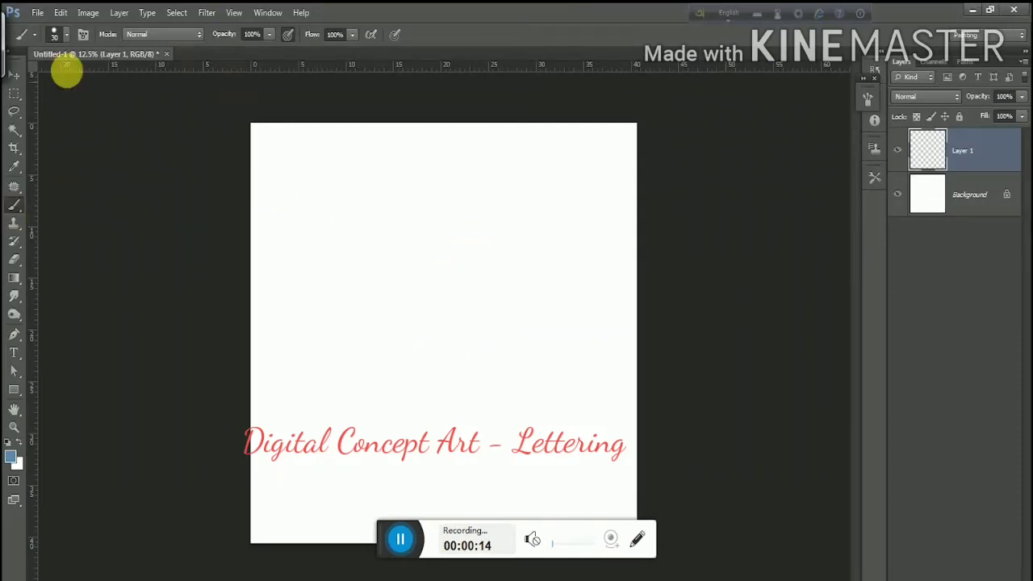
click(66, 34)
click(385, 167)
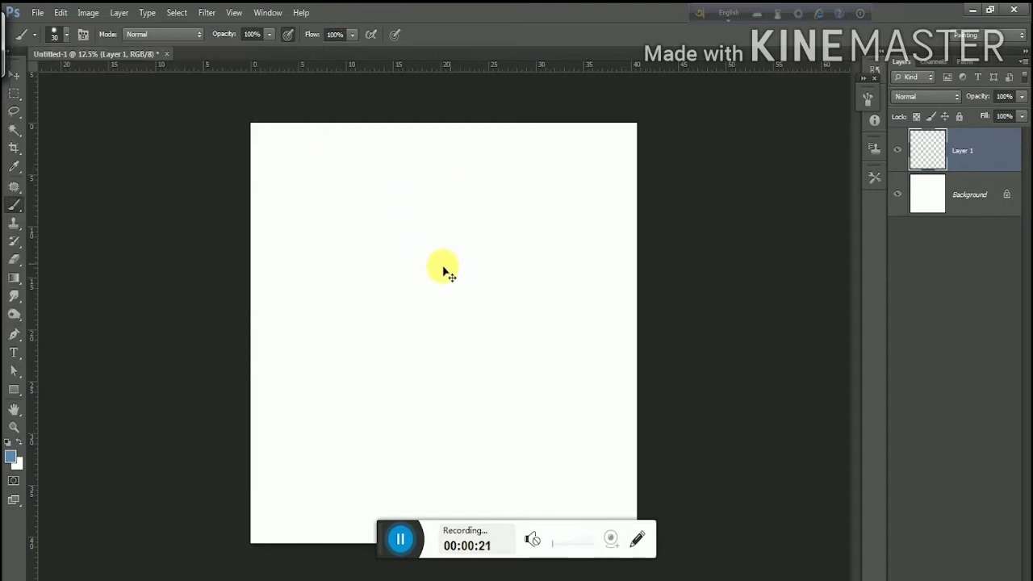
Rough in the outer block and vertical guidelines of the letter H in blue
drag(365, 157, 410, 141)
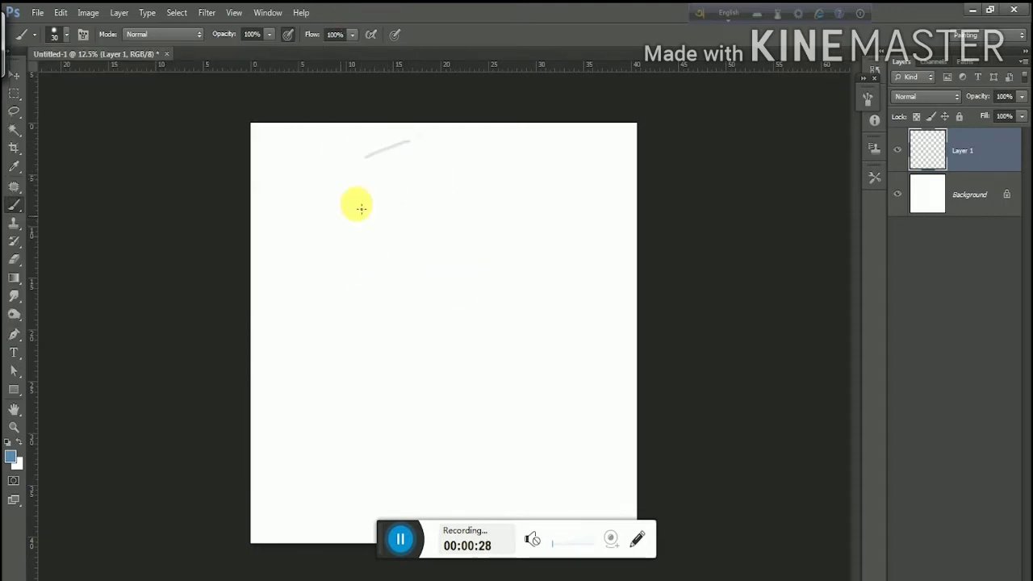
mouse_move(314, 183)
mouse_down()
mouse_move(417, 126)
mouse_move(335, 476)
mouse_move(515, 454)
mouse_up()
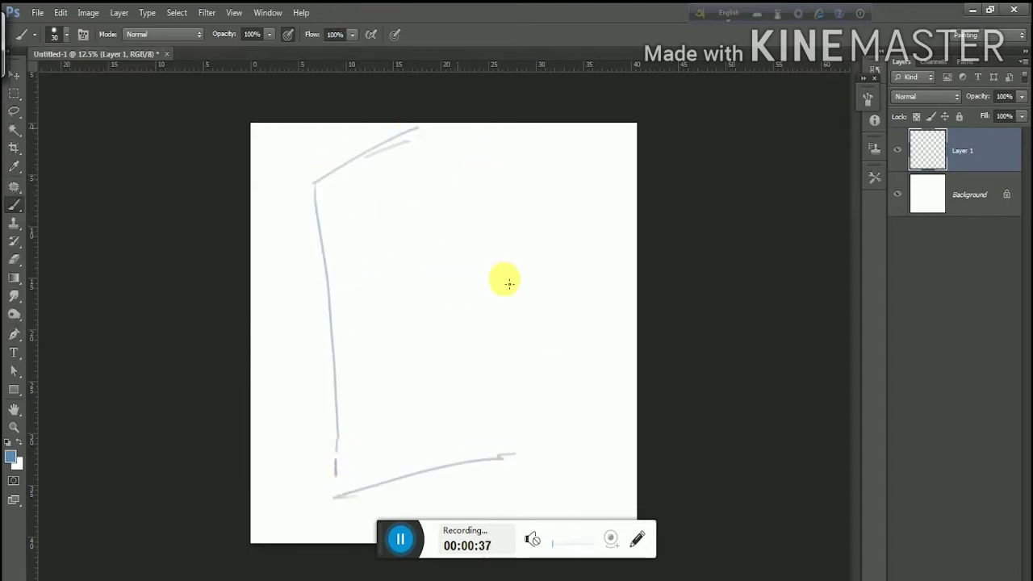
drag(457, 127, 572, 462)
mouse_move(425, 127)
mouse_down()
mouse_move(504, 411)
mouse_move(482, 444)
mouse_up()
mouse_move(349, 129)
mouse_down()
mouse_move(350, 208)
mouse_move(395, 436)
mouse_up()
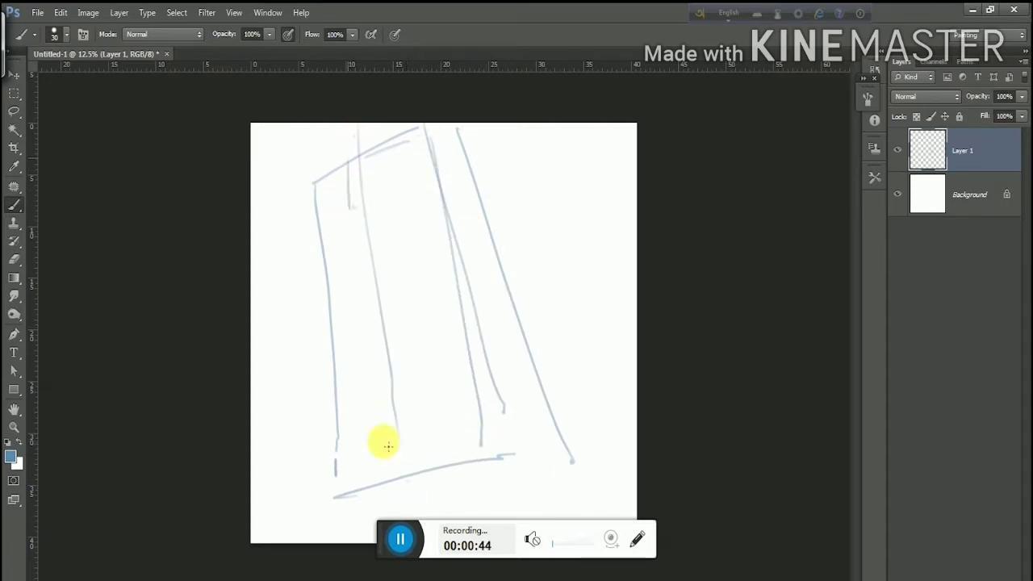
drag(344, 150, 390, 520)
mouse_move(314, 524)
mouse_down()
mouse_move(313, 166)
mouse_move(363, 146)
mouse_up()
Sketch the H's top edge, right-side perspective diagonals and crossbar
drag(310, 178, 407, 129)
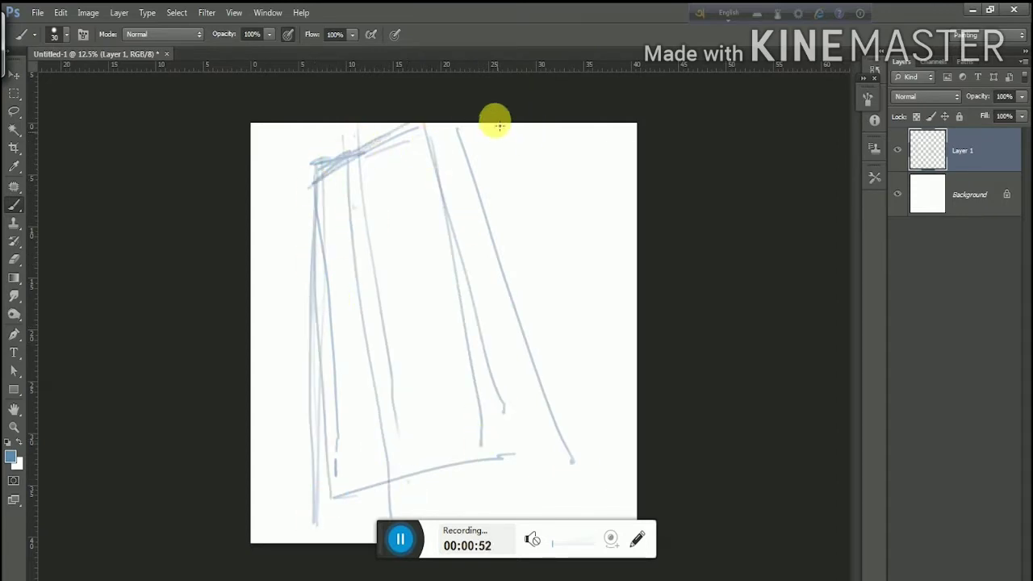
drag(498, 125, 563, 408)
drag(493, 125, 634, 445)
drag(425, 128, 476, 486)
drag(365, 155, 436, 500)
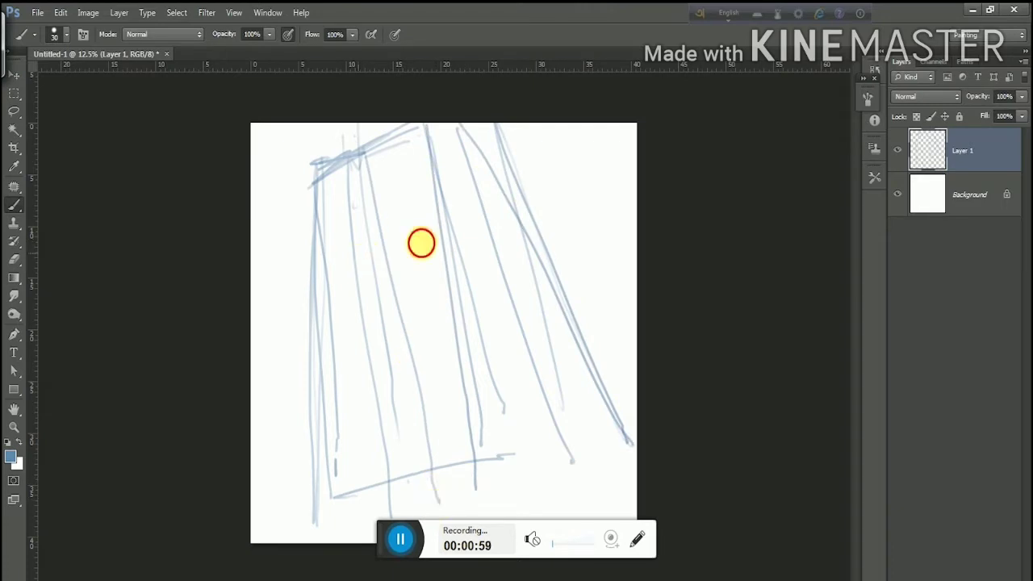
drag(441, 219, 355, 263)
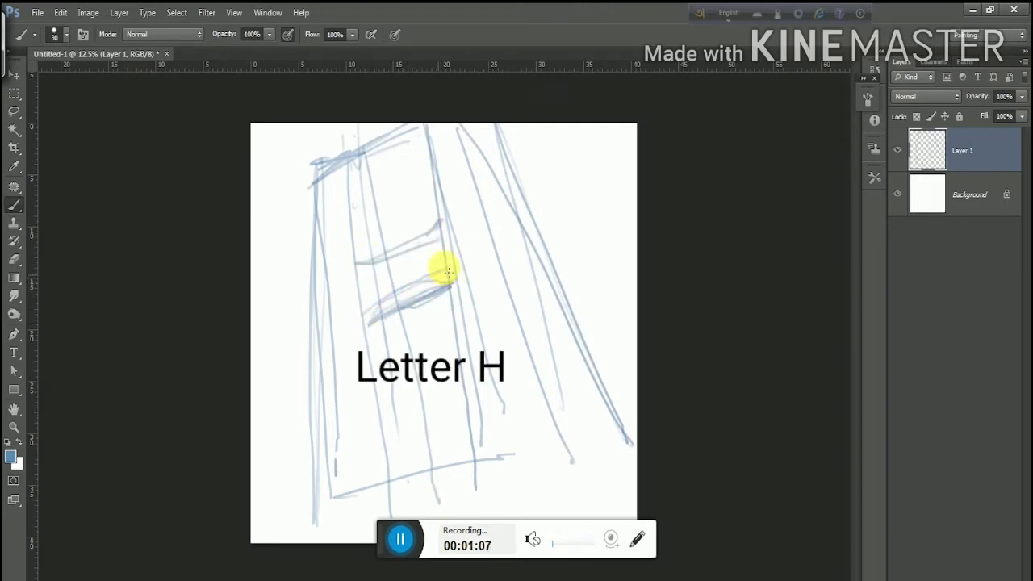
mouse_move(468, 125)
mouse_down()
mouse_move(589, 491)
mouse_move(534, 359)
mouse_up()
Refine and thicken the H's leg lines and the long right diagonal
drag(317, 165, 318, 443)
drag(333, 342, 303, 534)
mouse_move(355, 331)
mouse_down()
mouse_move(380, 465)
mouse_move(403, 510)
mouse_up()
mouse_move(408, 452)
mouse_down()
mouse_move(368, 323)
mouse_move(427, 495)
mouse_up()
mouse_move(474, 351)
mouse_down()
mouse_move(427, 266)
mouse_move(489, 516)
mouse_up()
mouse_move(493, 121)
mouse_down()
mouse_move(592, 233)
mouse_move(631, 442)
mouse_up()
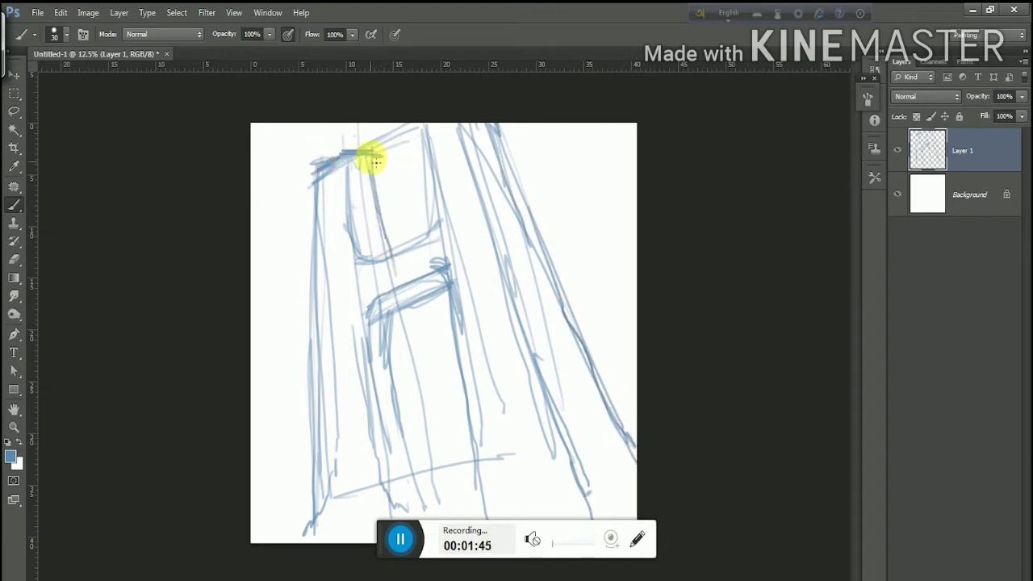
Darken the sketch's top edge, crossbar detail and right diagonal edge
drag(339, 152, 384, 153)
drag(355, 125, 352, 219)
drag(402, 291, 438, 477)
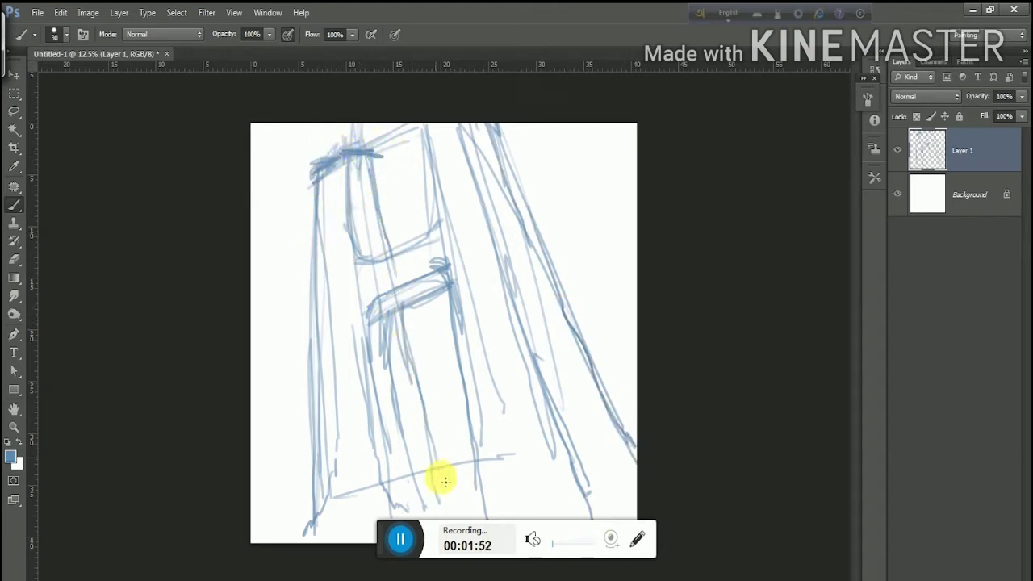
drag(370, 326, 394, 330)
drag(411, 292, 448, 272)
drag(479, 116, 608, 405)
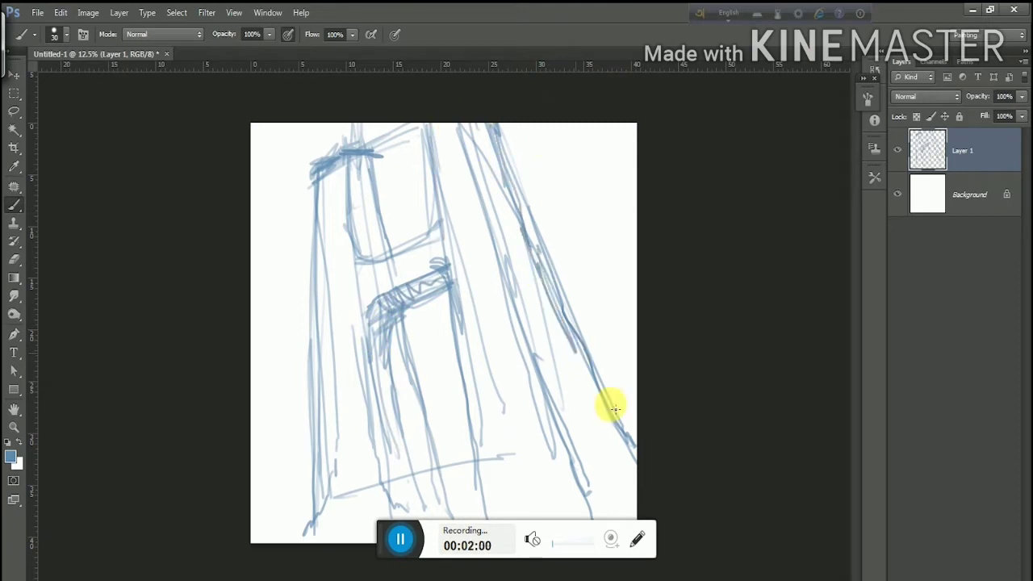
drag(472, 169, 573, 492)
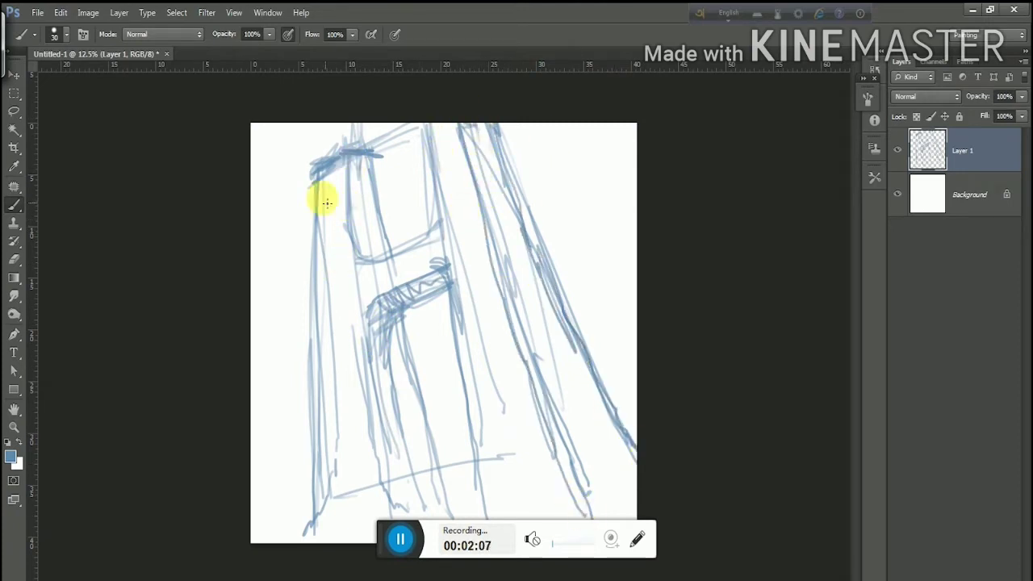
Draw a labeled 'Light' direction guide with rays and circles, then select the Background layer
drag(251, 164, 321, 213)
drag(250, 173, 321, 211)
drag(323, 211, 446, 325)
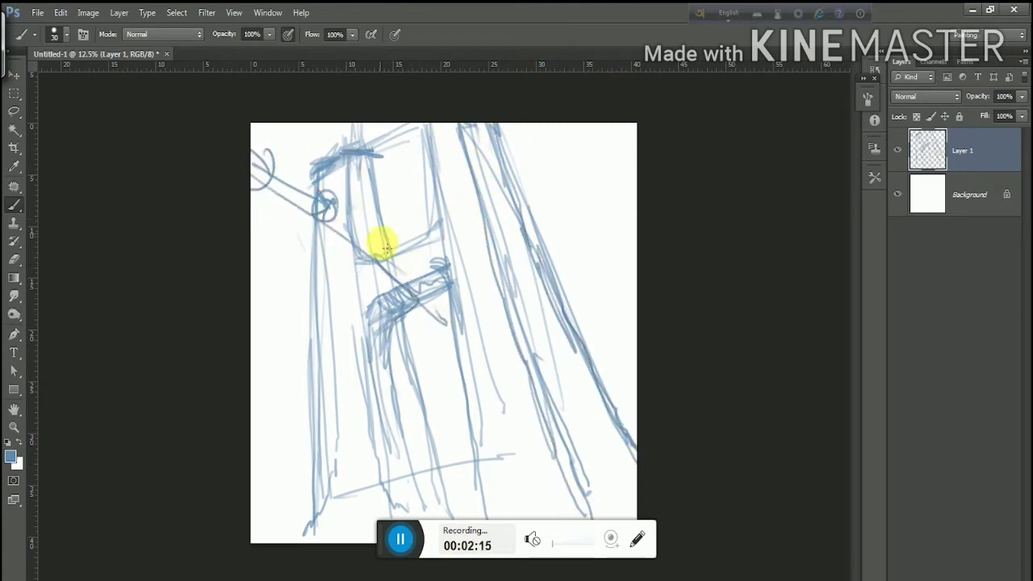
mouse_move(281, 123)
mouse_down()
mouse_move(524, 378)
mouse_move(257, 145)
mouse_up()
drag(259, 213, 261, 236)
drag(305, 205, 316, 211)
drag(313, 230, 250, 257)
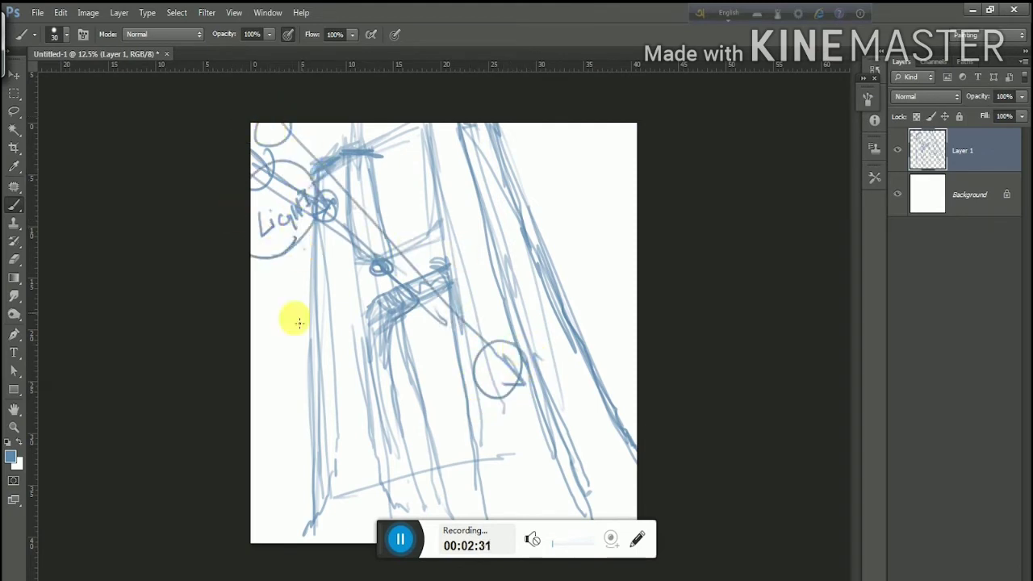
click(928, 194)
On a new layer, trace the H's outer outline with the Pen tool and make it a selection
key(ctrl+shift+alt+n)
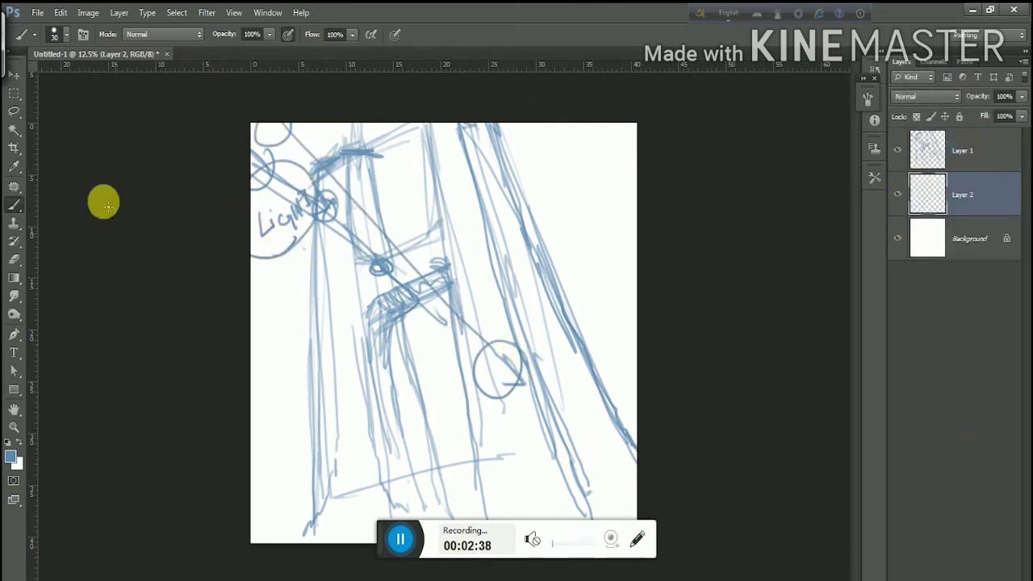
click(14, 334)
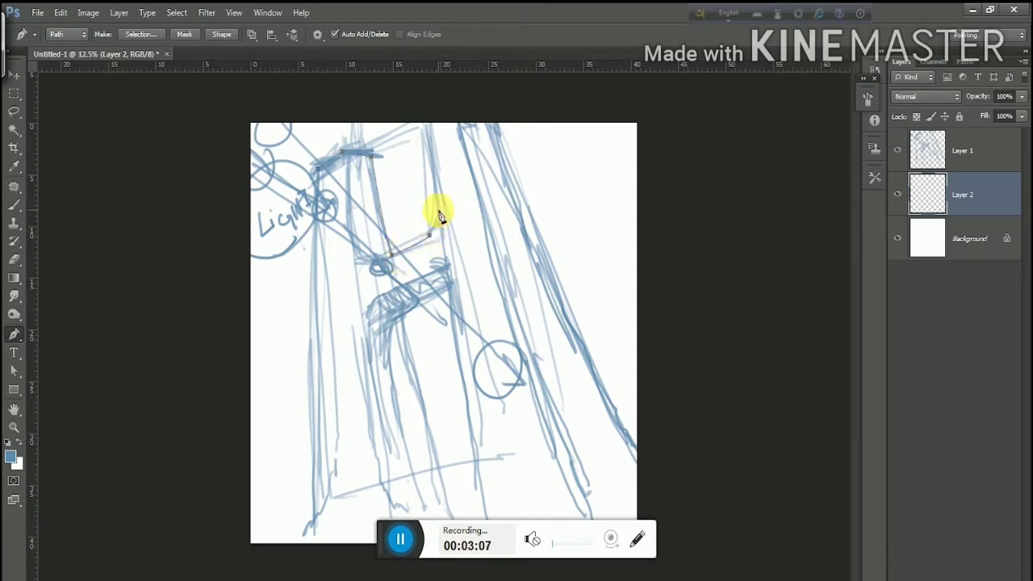
click(418, 113)
click(487, 106)
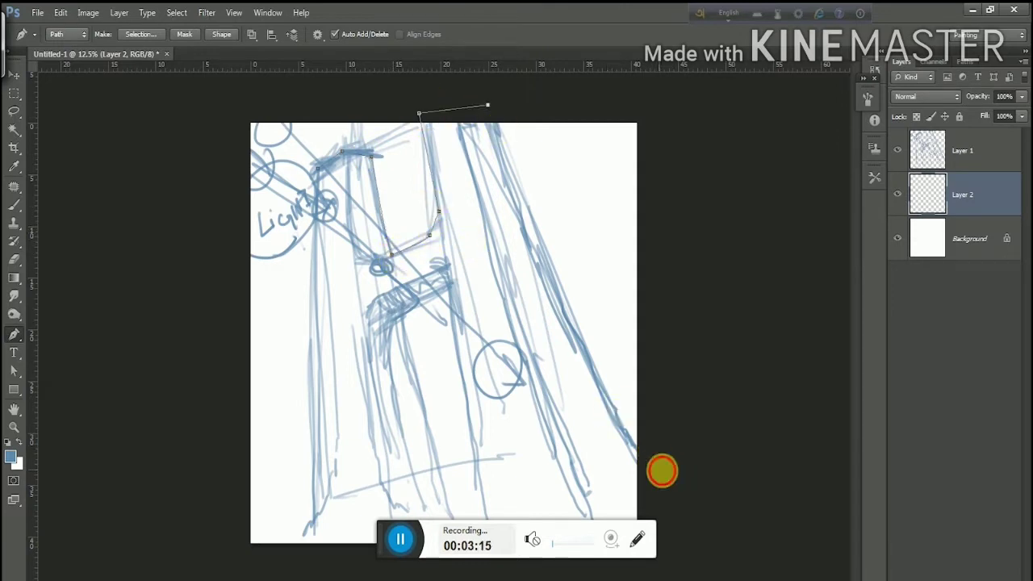
drag(659, 469, 716, 492)
click(491, 575)
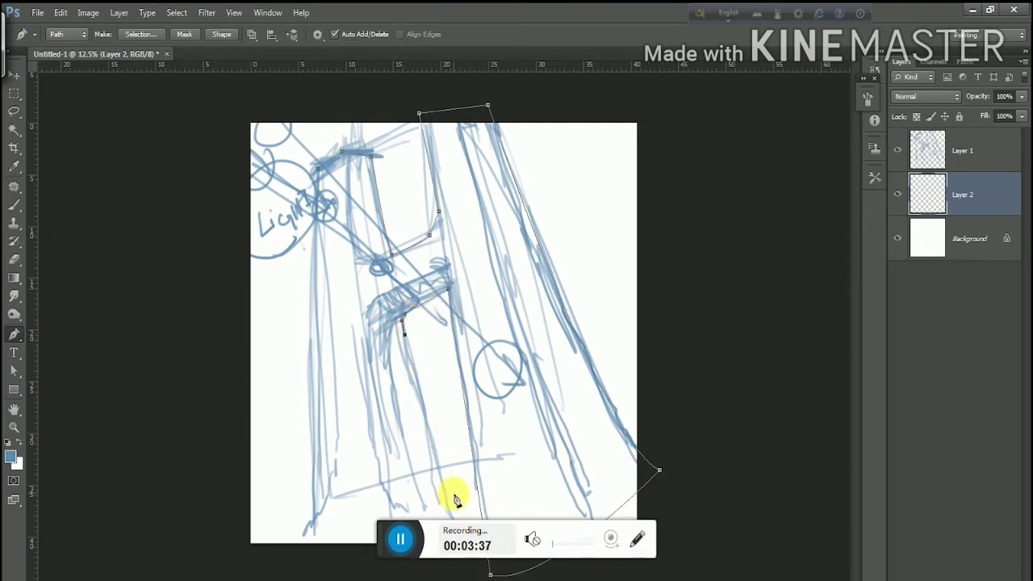
key(ctrl+z)
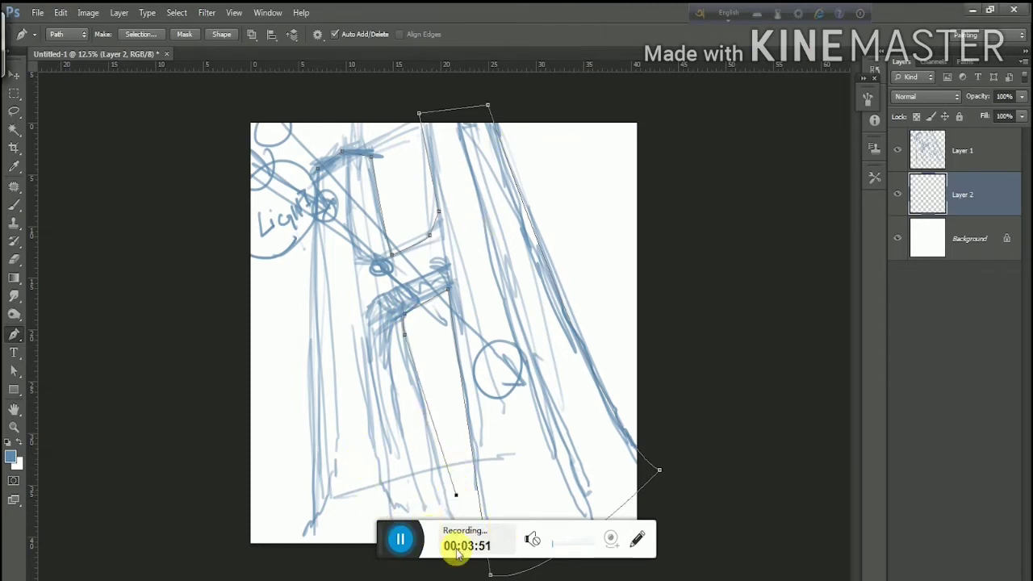
drag(297, 567, 298, 550)
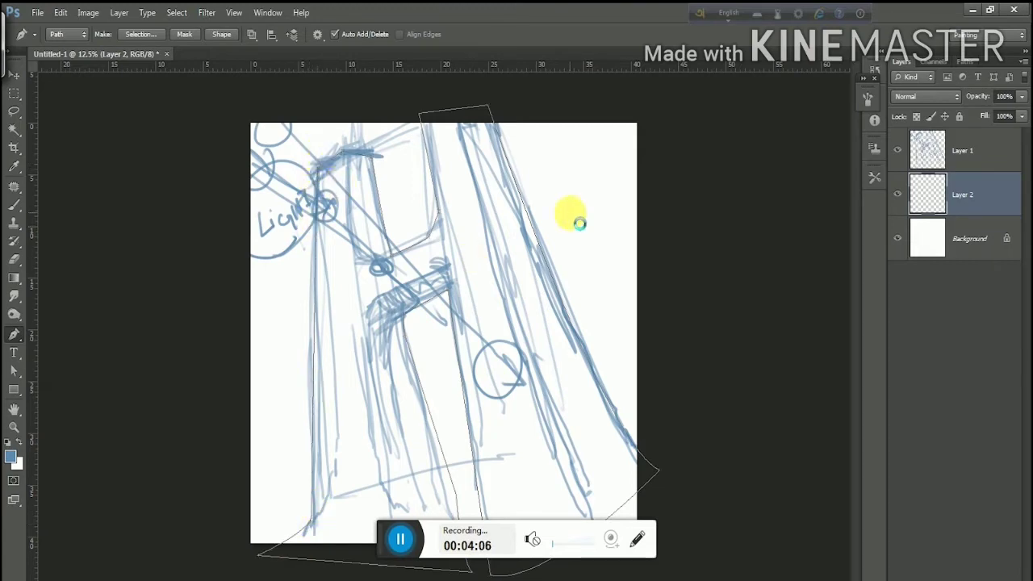
key(ctrl+Return)
Fill the H selection with dark brown and deselect
click(11, 456)
click(839, 404)
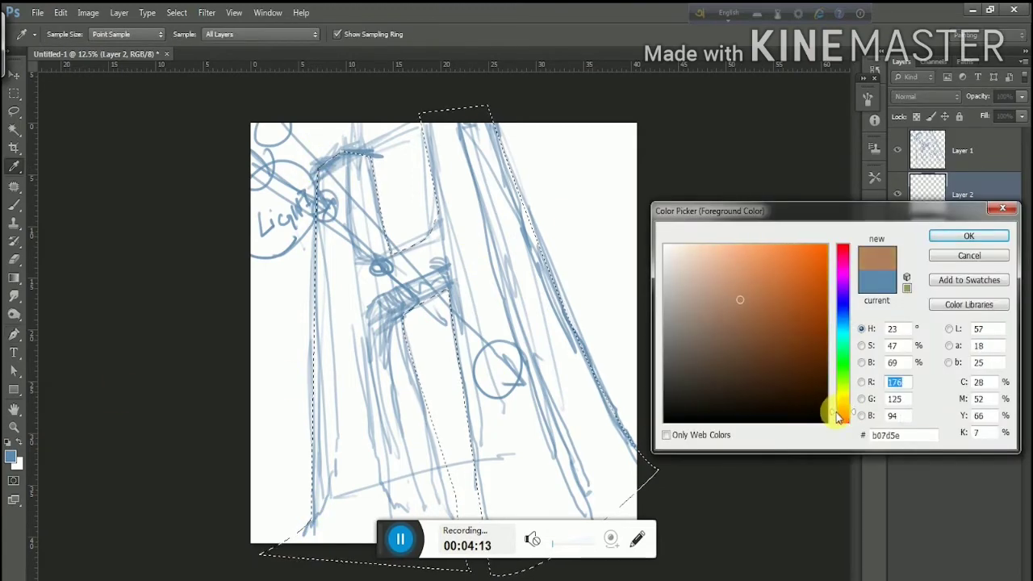
click(819, 338)
click(936, 235)
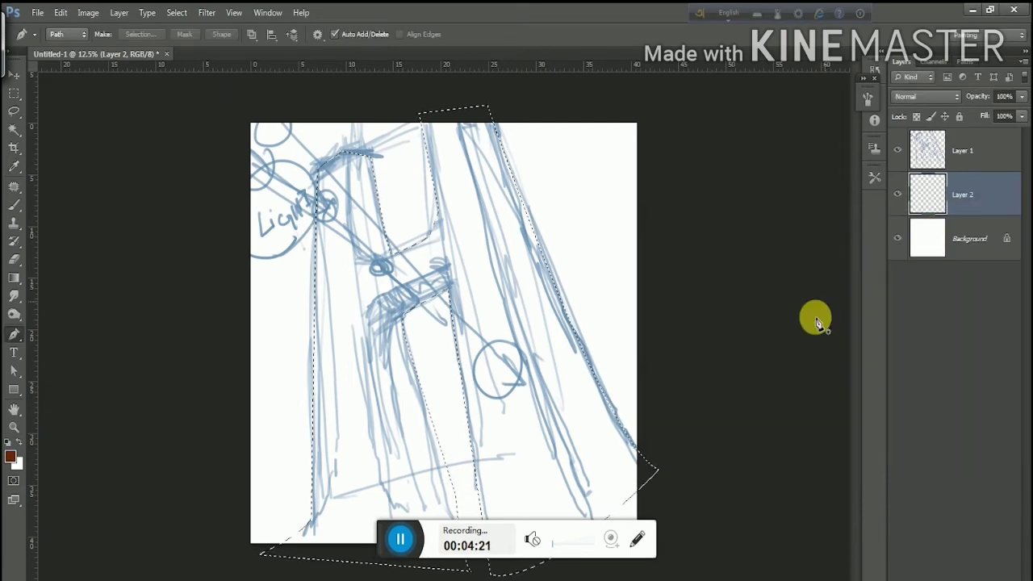
key(alt+BackSpace)
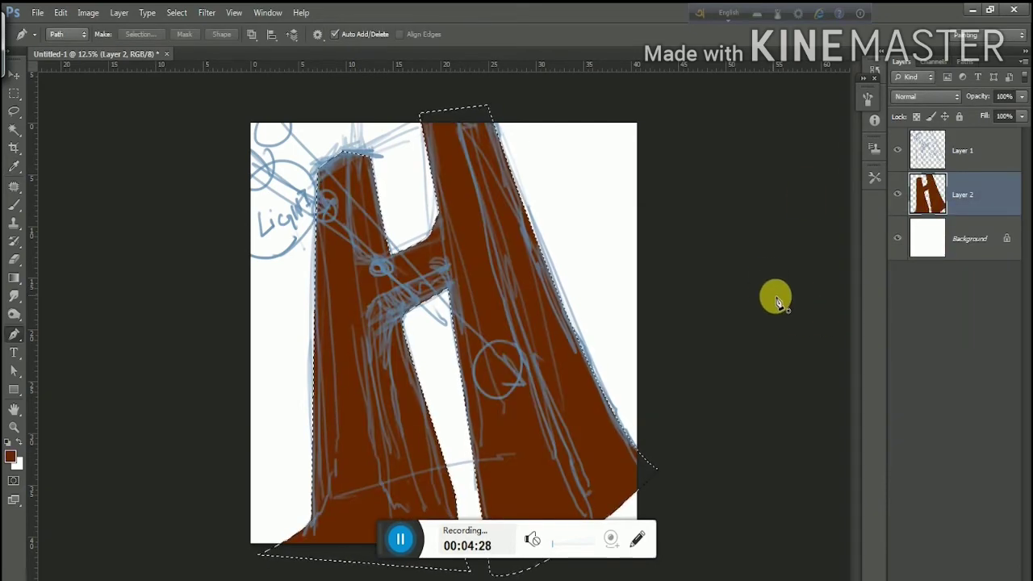
key(ctrl+d)
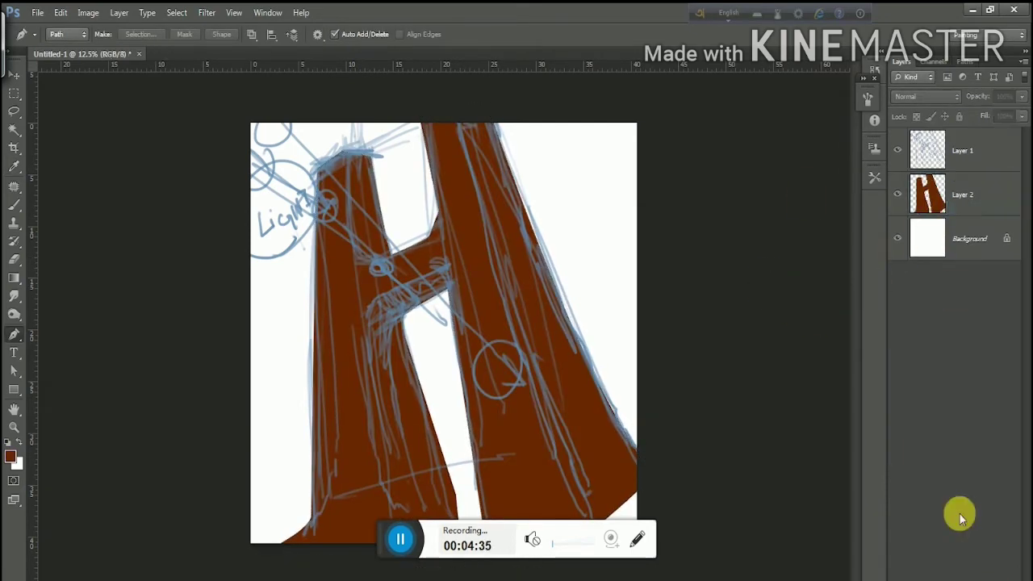
Rename the filled layer Base, clip a new layer to it, and hide the sketch
click(993, 576)
click(968, 244)
double_click(968, 242)
text(Base)
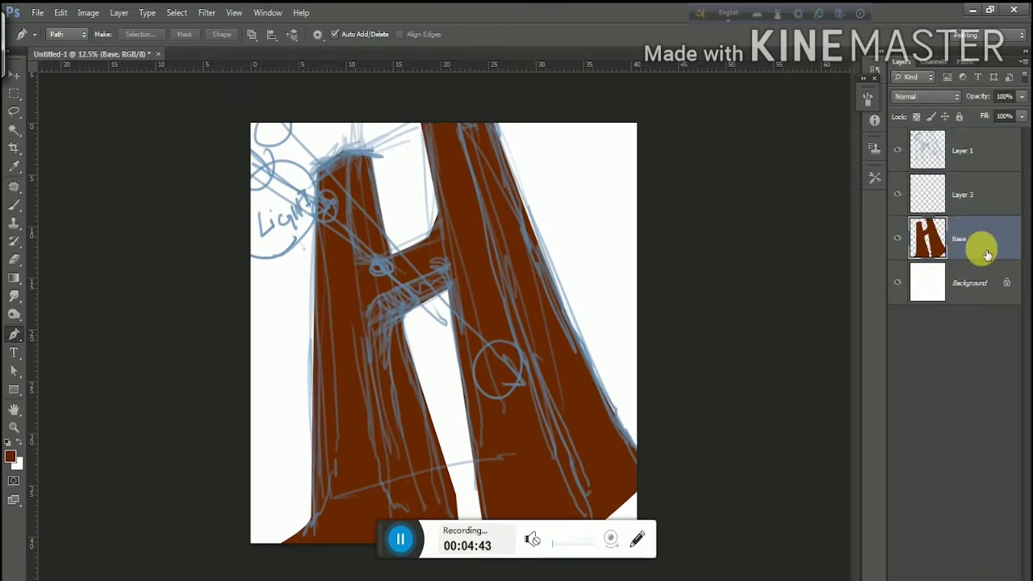
click(980, 198)
alt+click(985, 215)
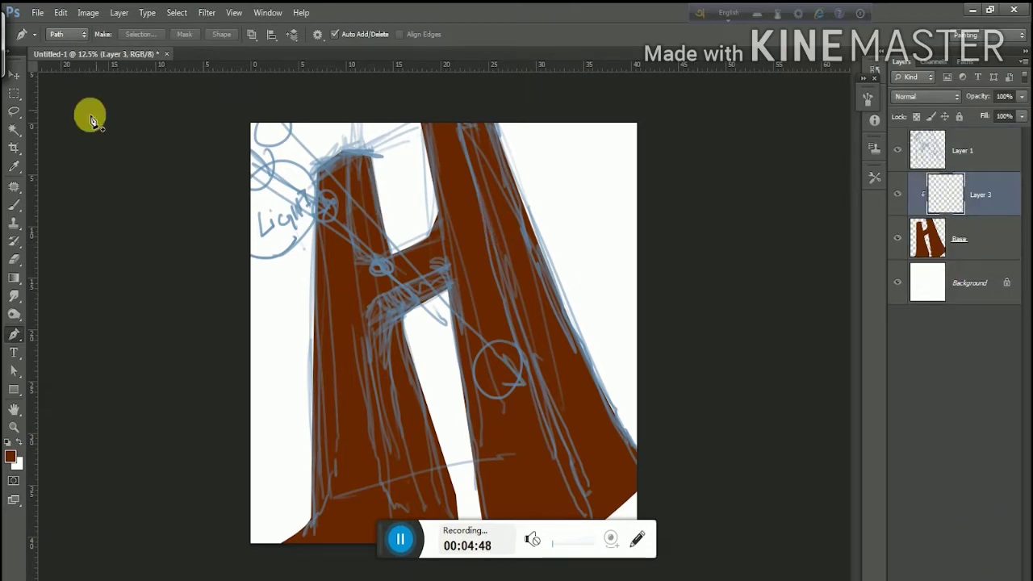
key(l)
click(897, 150)
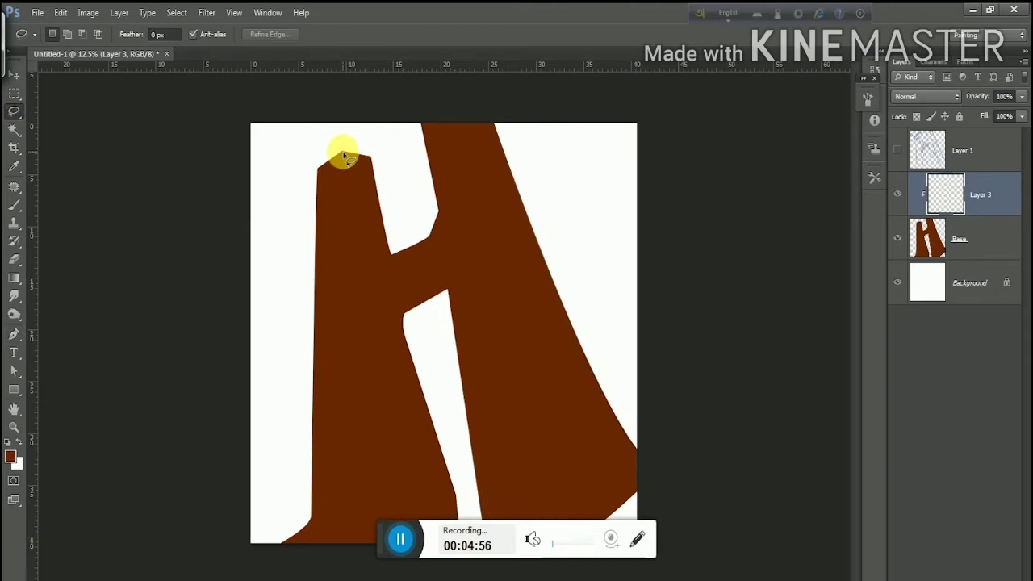
Pick a darker brown and fill a lassoed shadow on the left stem's inner face
mouse_move(343, 153)
mouse_down()
mouse_move(359, 247)
mouse_move(389, 253)
mouse_up()
key(i)
click(10, 457)
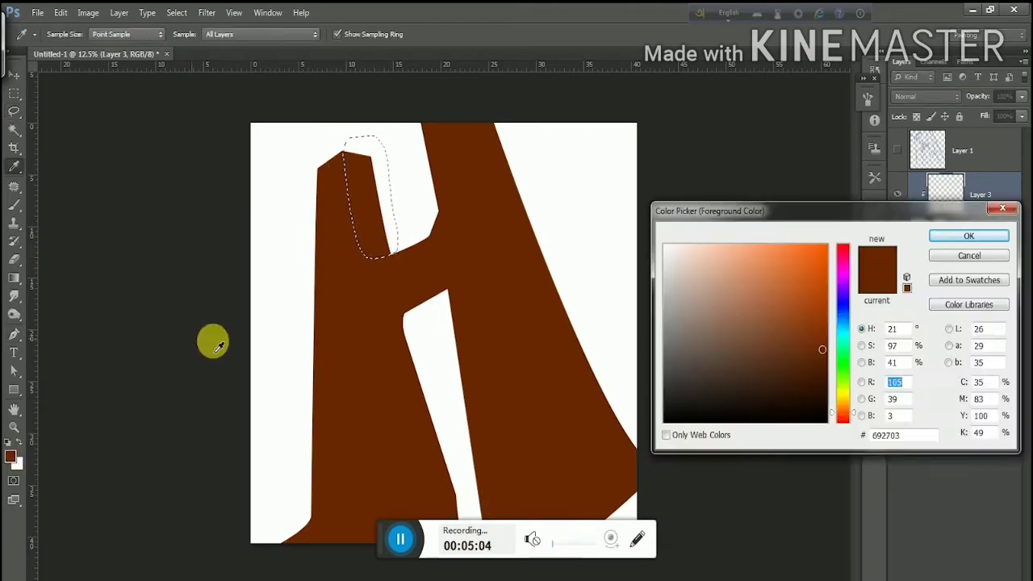
click(823, 389)
click(950, 237)
key(l)
key(alt+BackSpace)
key(ctrl+d)
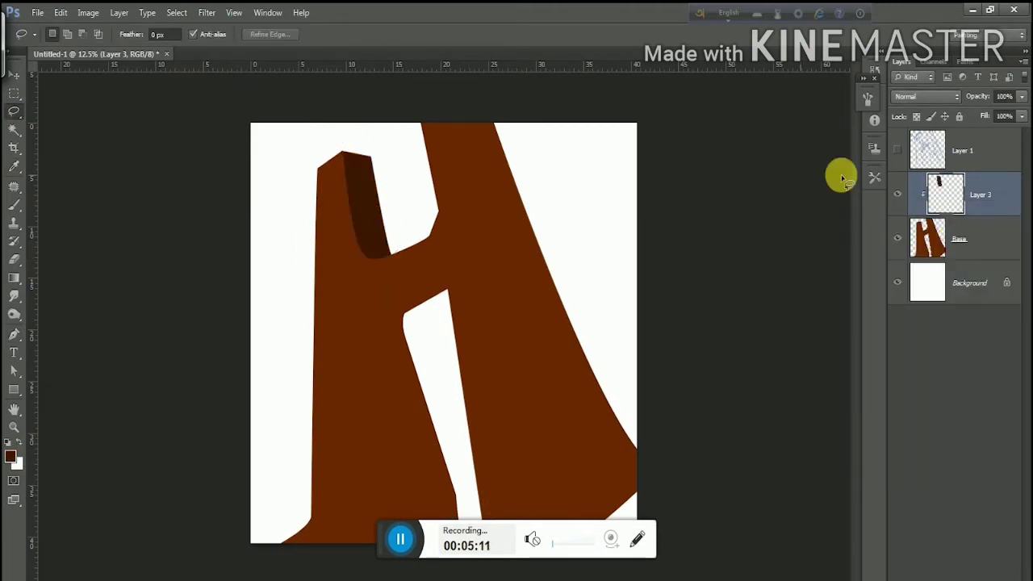
click(897, 150)
Shade the inner gap edge and the area below the crossbar with dark brown
drag(448, 272, 431, 537)
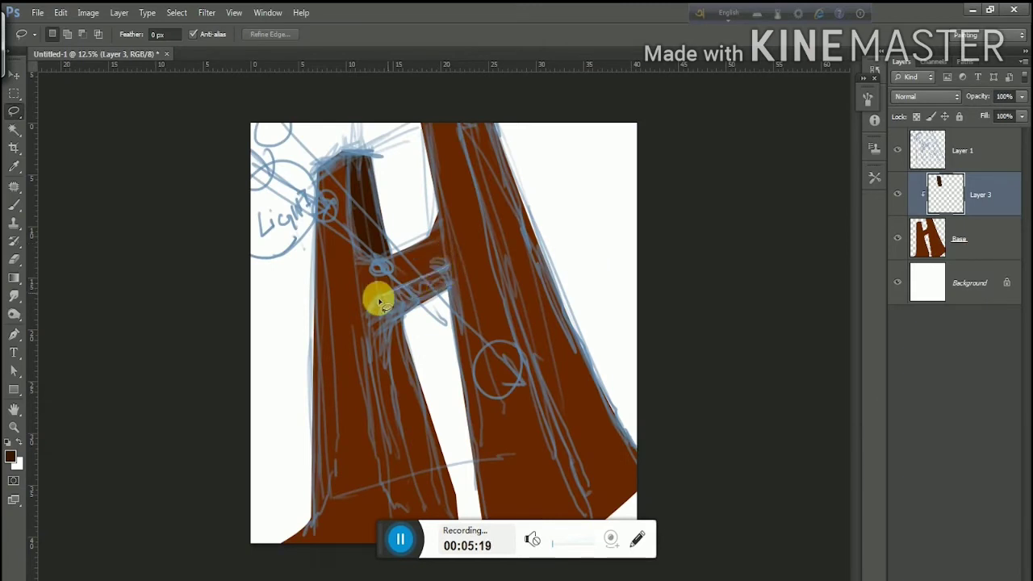
drag(440, 401, 449, 272)
key(alt+BackSpace)
key(ctrl+d)
click(897, 150)
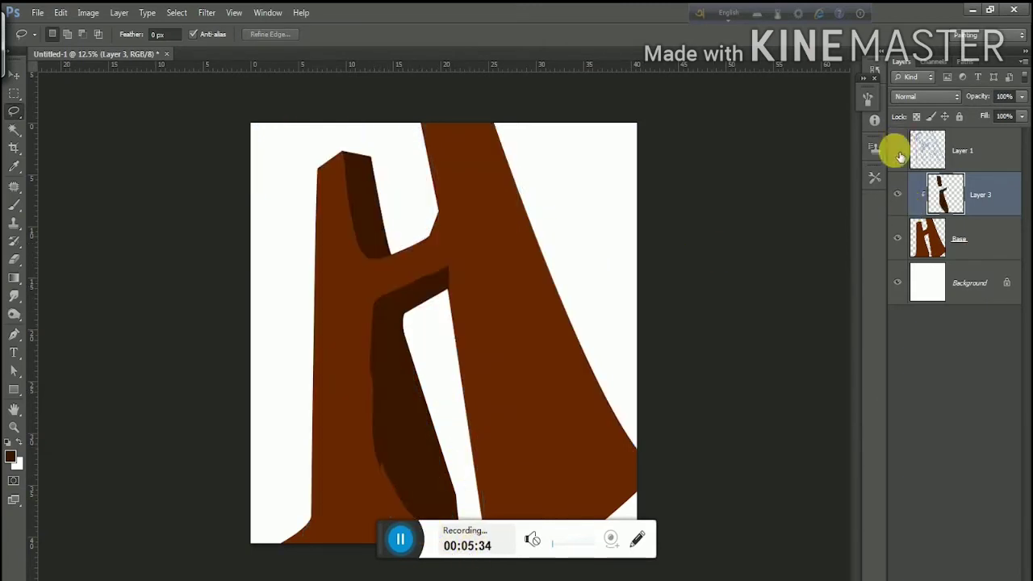
drag(373, 302, 448, 420)
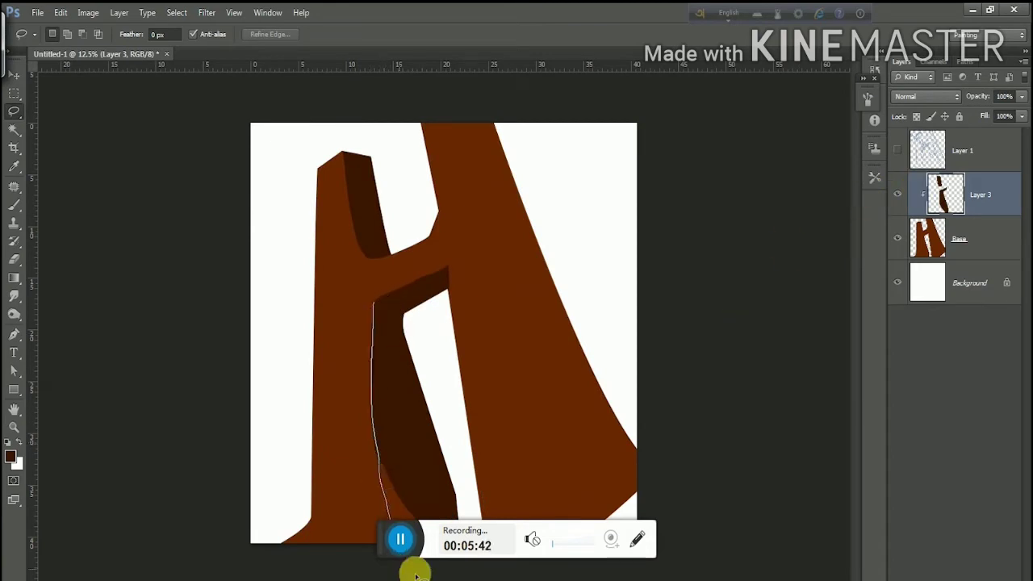
key(alt+BackSpace)
key(ctrl+d)
click(897, 150)
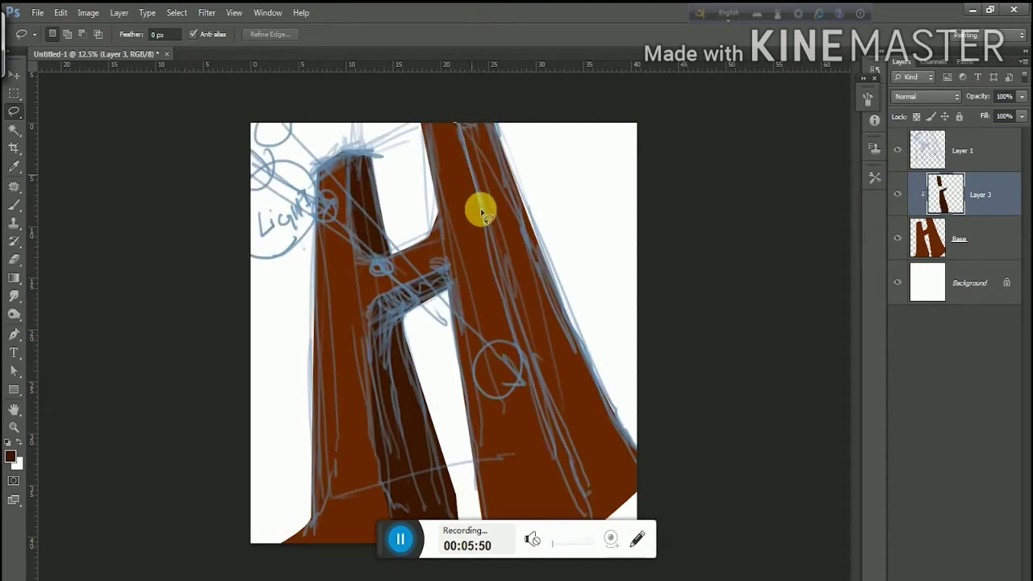
Shade the right leg's shadow side, the left leg's lower shadow and the right outer edge strip
drag(530, 369, 415, 152)
key(alt+BackSpace)
key(ctrl+d)
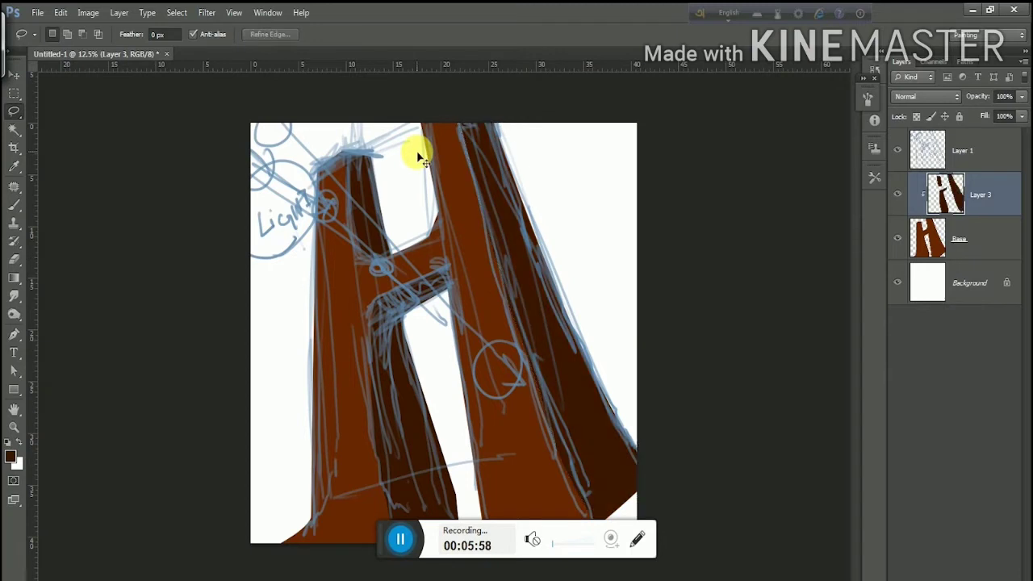
click(897, 150)
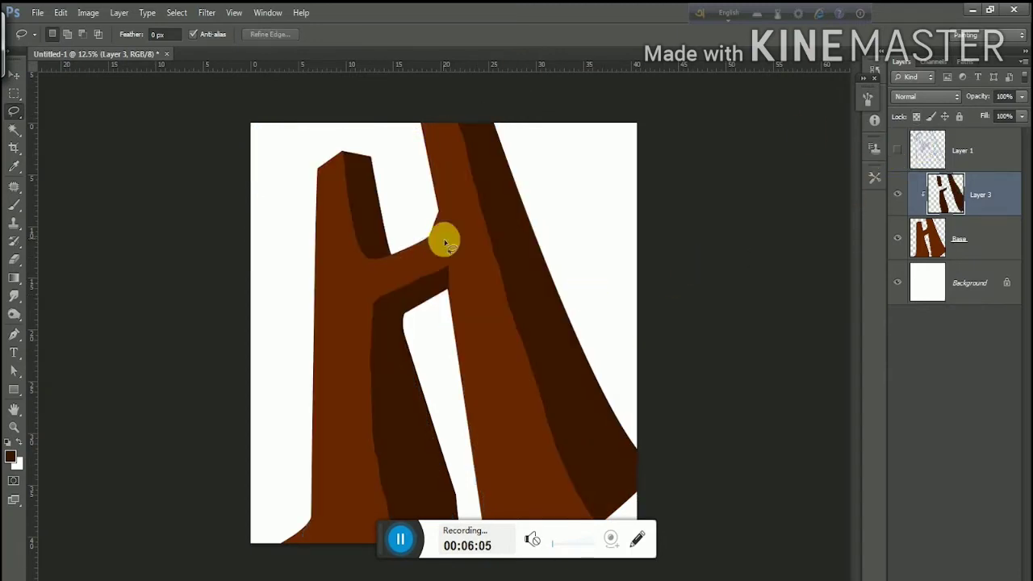
mouse_move(367, 359)
mouse_down()
mouse_move(376, 427)
mouse_move(421, 517)
mouse_up()
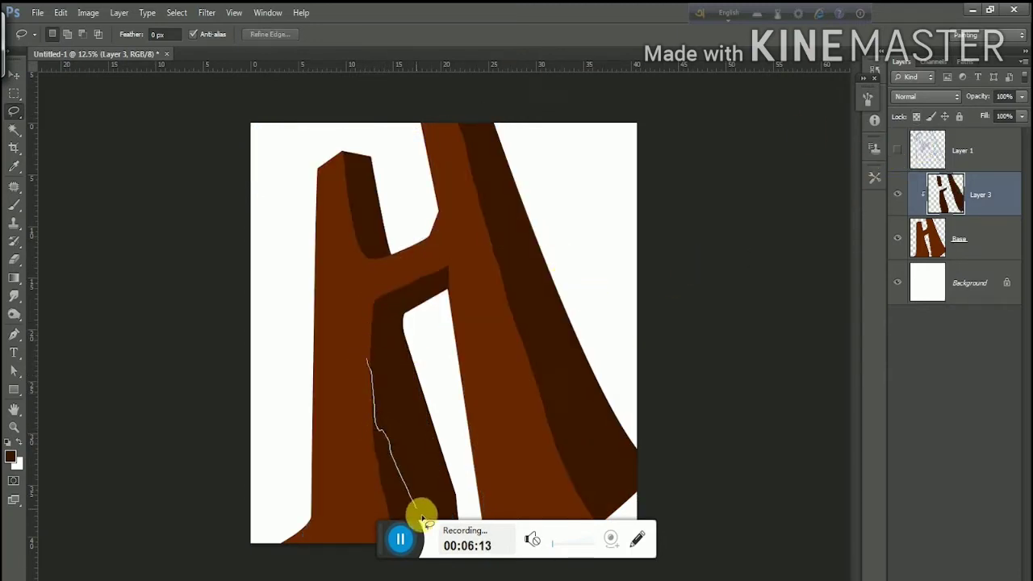
drag(375, 569, 364, 361)
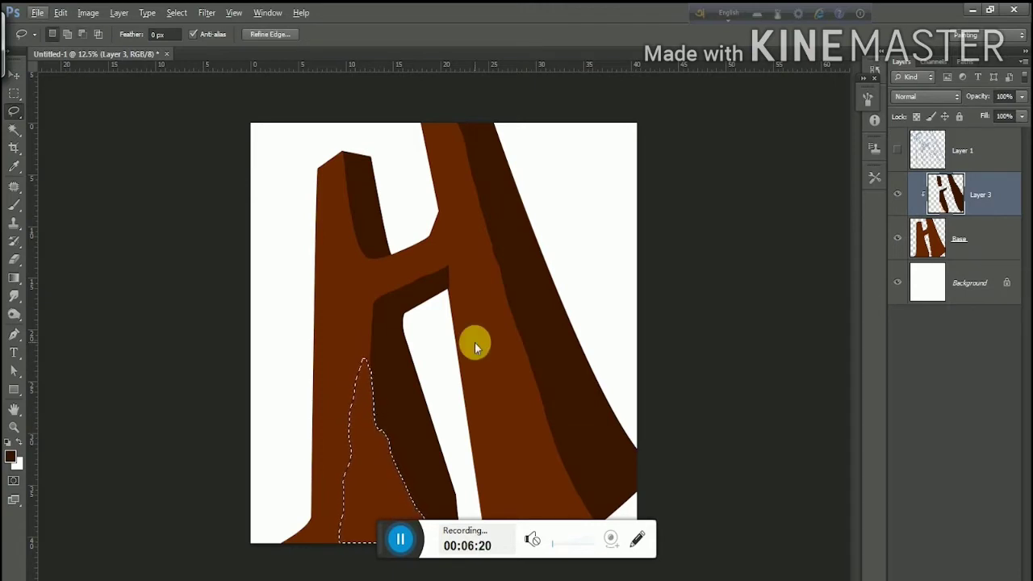
key(ctrl+minus)
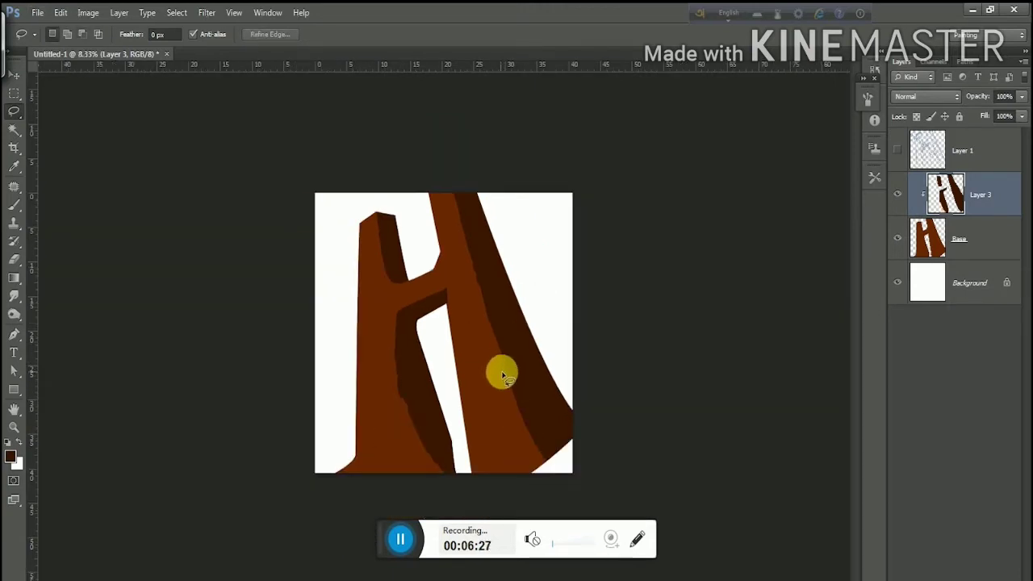
mouse_move(501, 371)
mouse_down()
mouse_move(560, 468)
mouse_move(507, 376)
mouse_up()
key(alt+BackSpace)
key(ctrl+d)
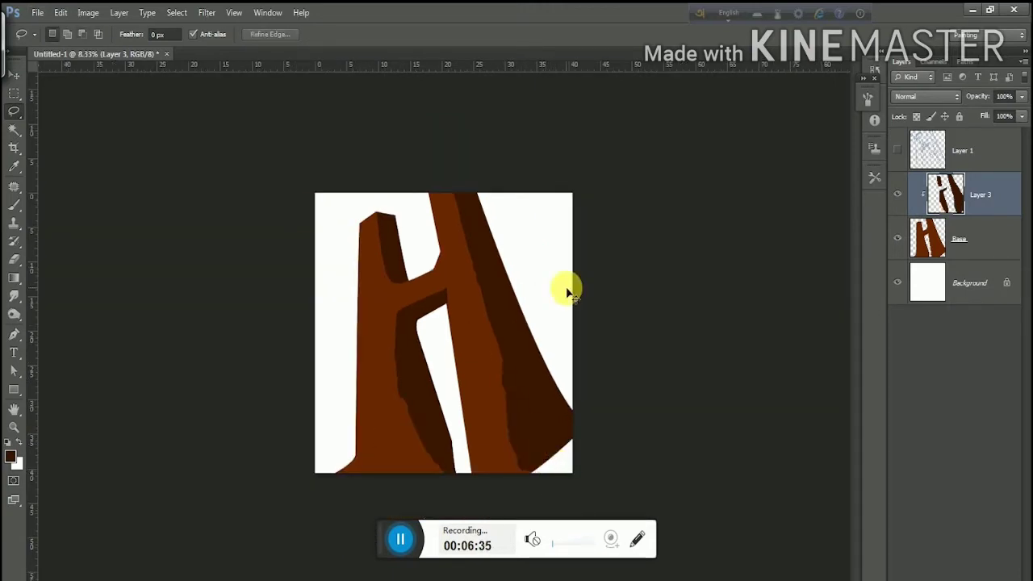
click(343, 225)
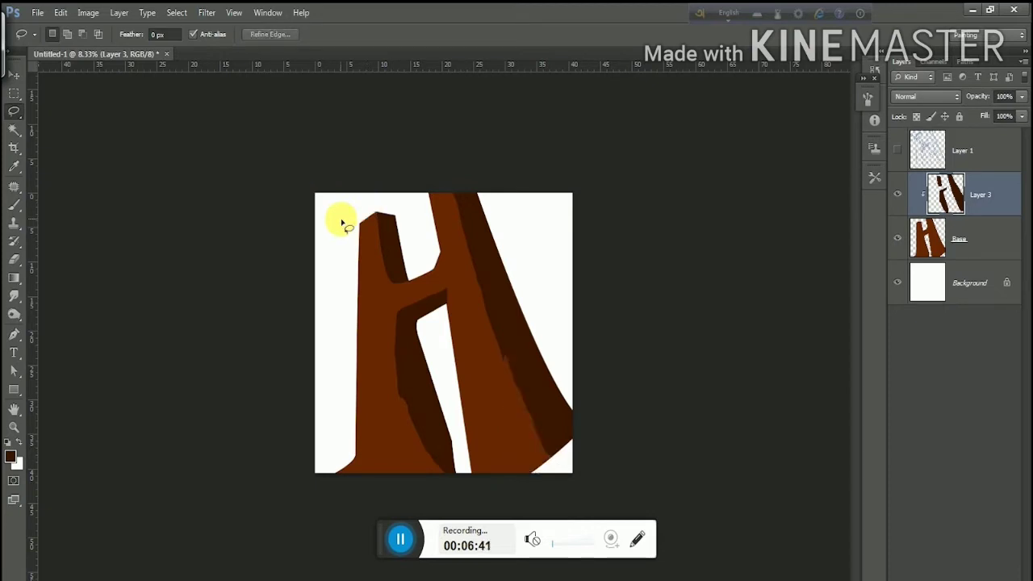
On Base, fill the top gap and white strip and reshape the left leg's edge
click(904, 238)
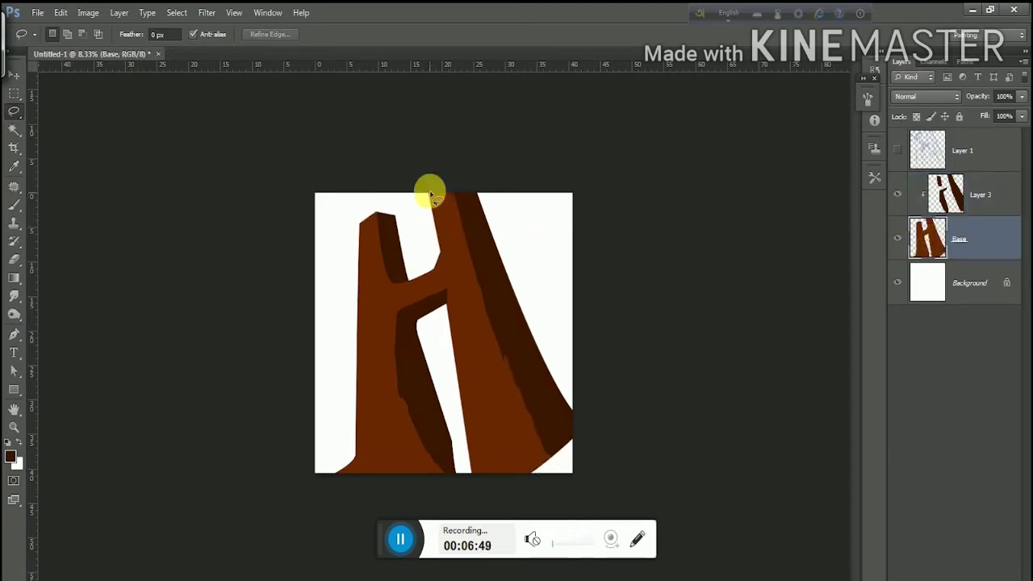
mouse_move(433, 194)
mouse_down()
mouse_move(442, 250)
mouse_move(419, 237)
mouse_up()
key(alt+BackSpace)
key(ctrl+d)
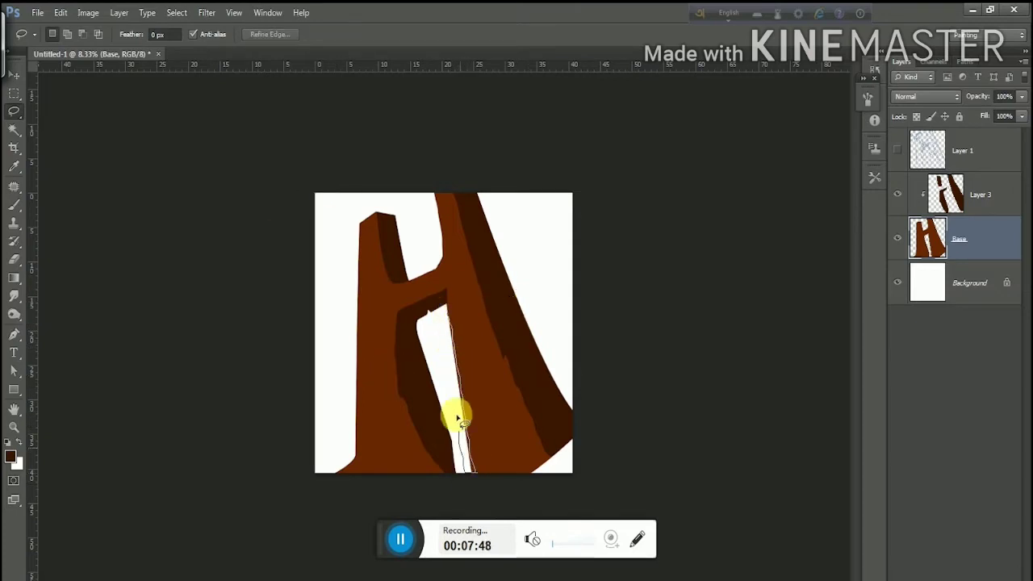
drag(462, 391, 450, 323)
key(ctrl+d)
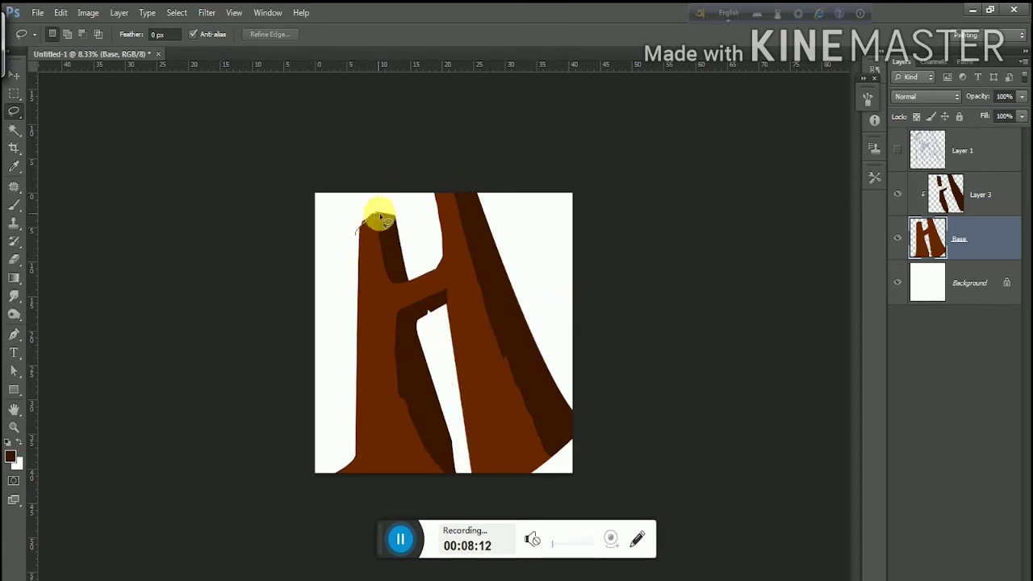
mouse_move(381, 218)
mouse_down()
mouse_move(345, 231)
mouse_move(422, 202)
mouse_move(387, 226)
mouse_move(355, 381)
mouse_up()
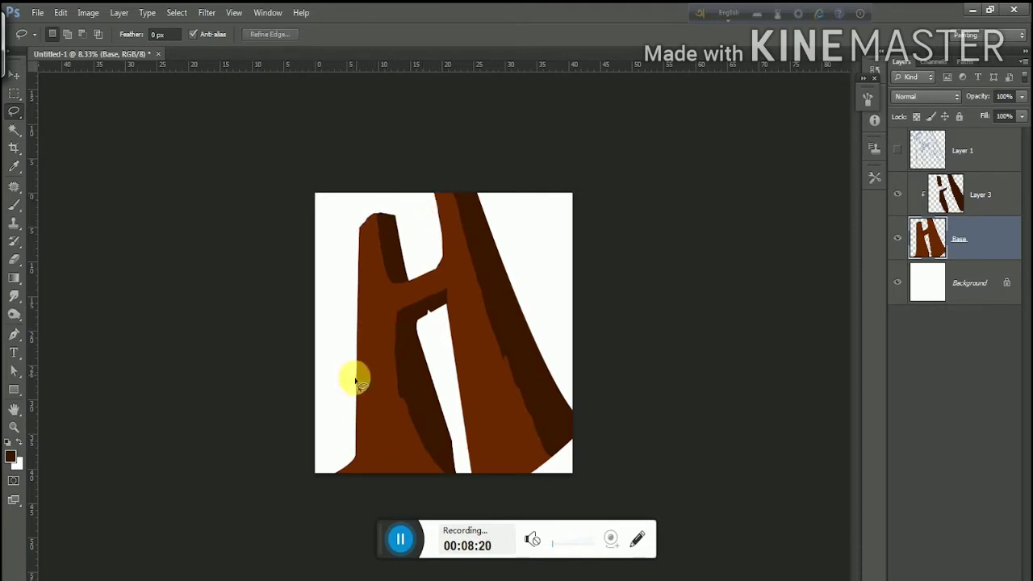
key(alt+bracketright)
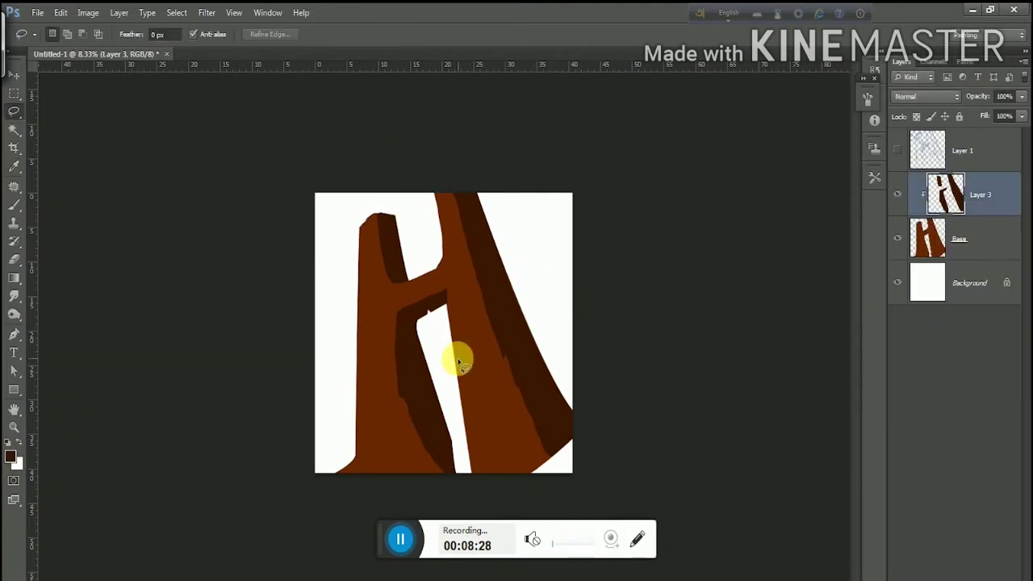
Draw dark plank panel shapes on the right and left legs on Layer 3
mouse_move(452, 357)
mouse_down()
mouse_move(484, 376)
mouse_move(473, 422)
mouse_move(470, 404)
mouse_move(500, 381)
mouse_move(475, 381)
mouse_move(495, 427)
mouse_move(466, 353)
mouse_move(476, 345)
mouse_up()
click(476, 346)
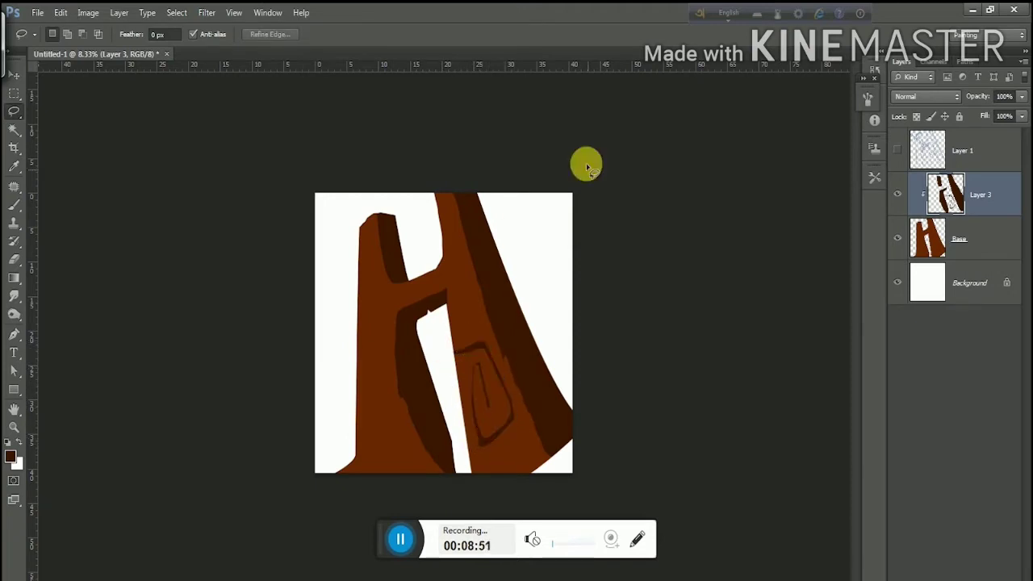
mouse_move(392, 341)
mouse_down()
mouse_move(368, 399)
mouse_move(395, 450)
mouse_move(392, 408)
mouse_move(392, 436)
mouse_move(380, 444)
mouse_move(376, 368)
mouse_move(394, 339)
mouse_up()
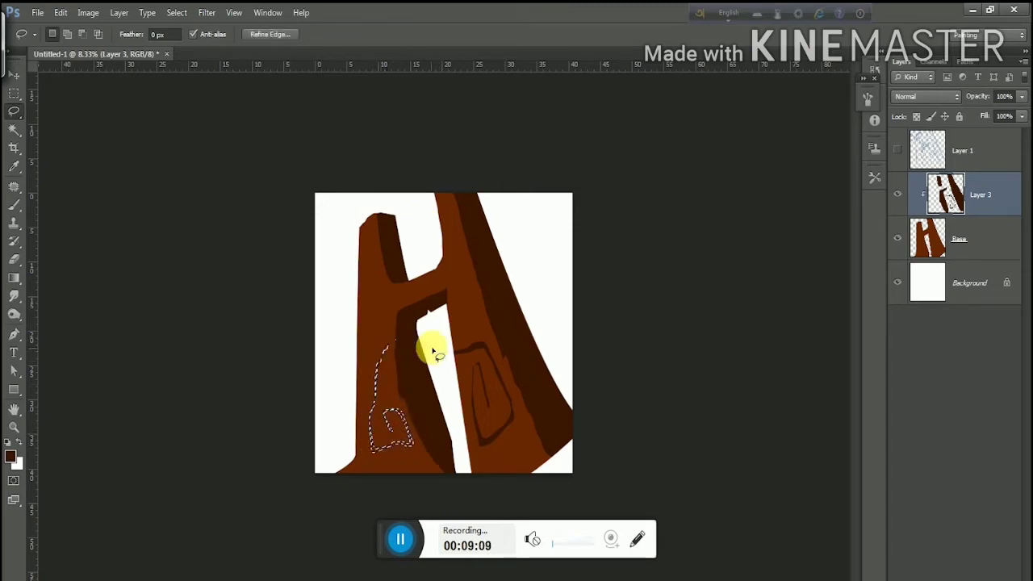
click(561, 156)
Trace thin wood-grain marks on both legs and the crossbar
mouse_move(367, 224)
mouse_down()
mouse_move(373, 296)
mouse_move(361, 341)
mouse_move(379, 273)
mouse_move(363, 236)
mouse_move(368, 218)
mouse_up()
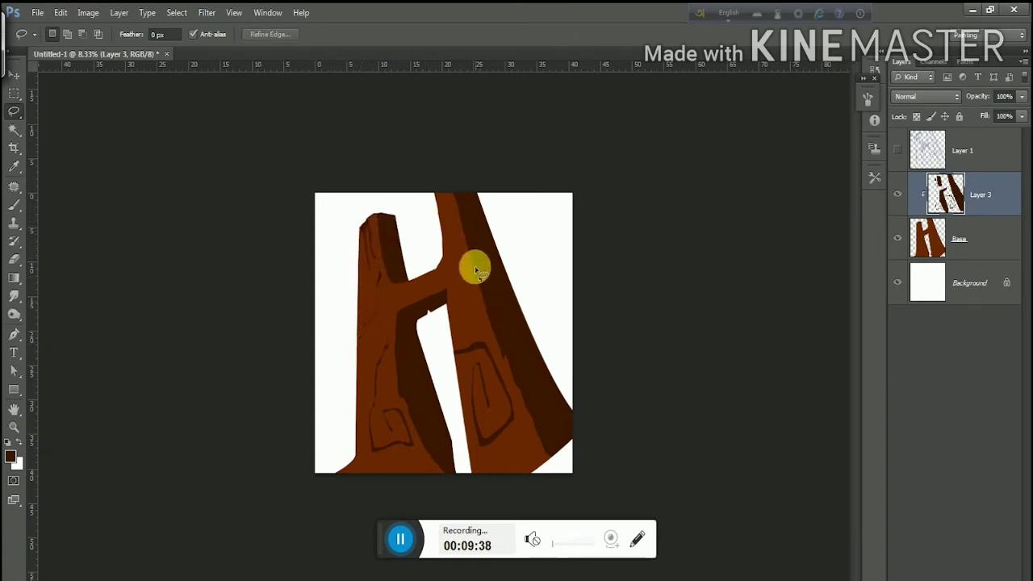
mouse_move(470, 271)
mouse_down()
mouse_move(460, 285)
mouse_move(469, 236)
mouse_up()
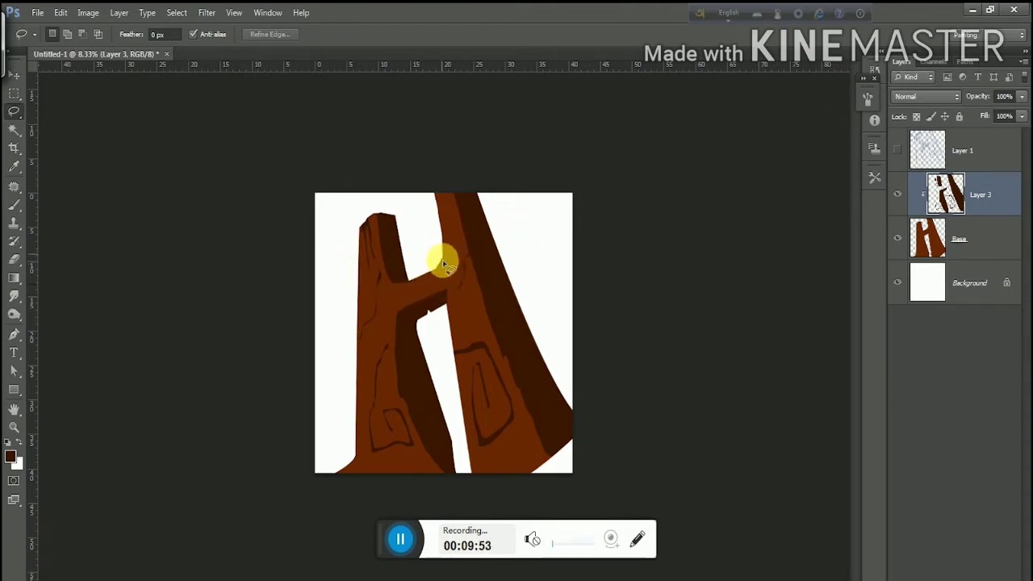
drag(392, 294, 418, 263)
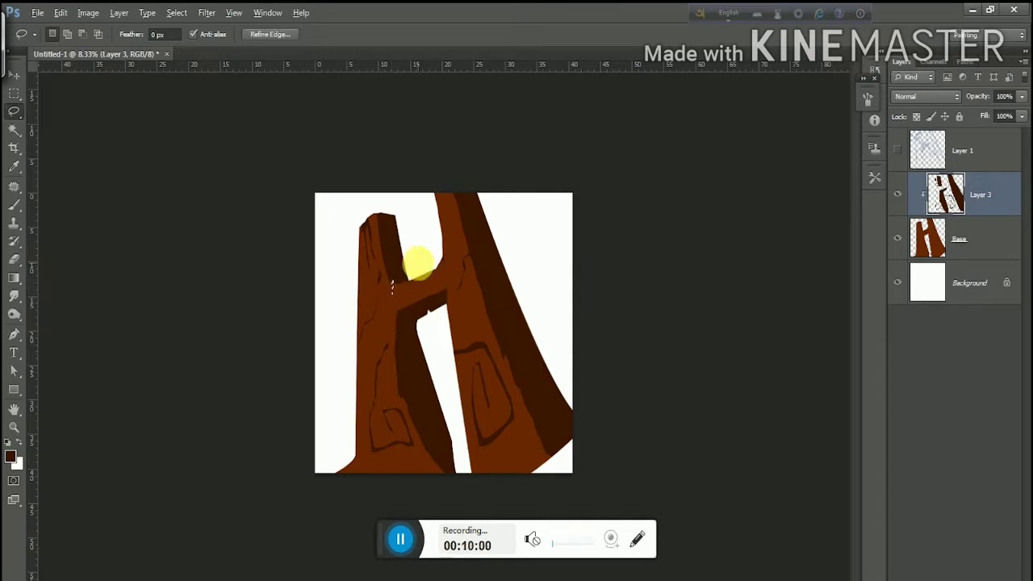
click(418, 263)
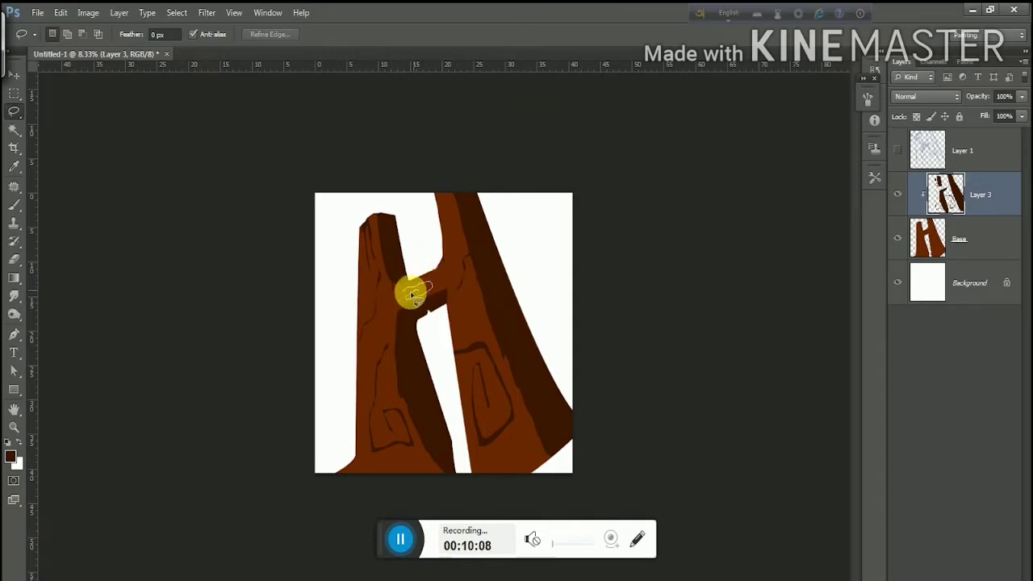
drag(410, 290, 427, 282)
click(433, 276)
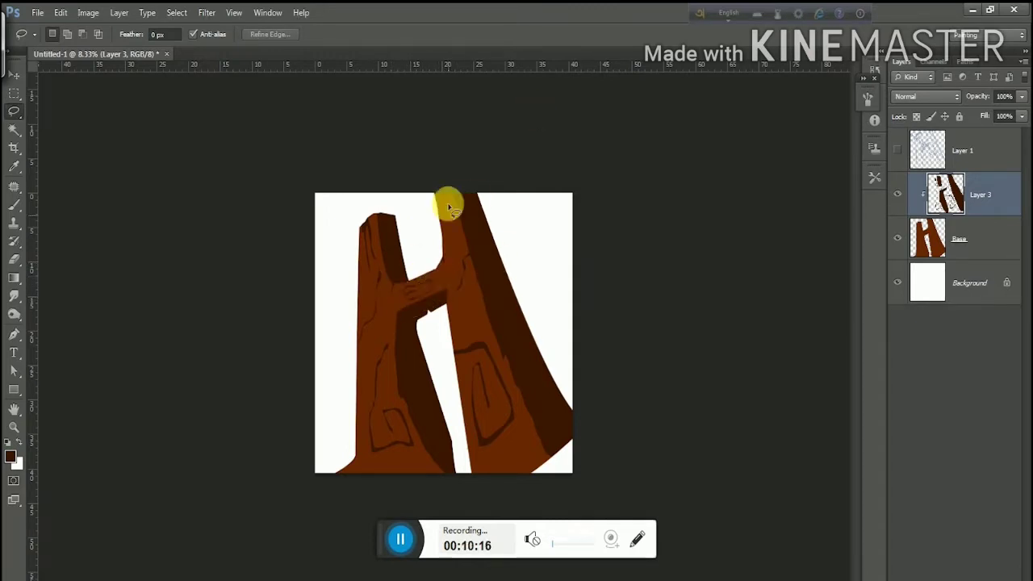
drag(450, 230, 485, 222)
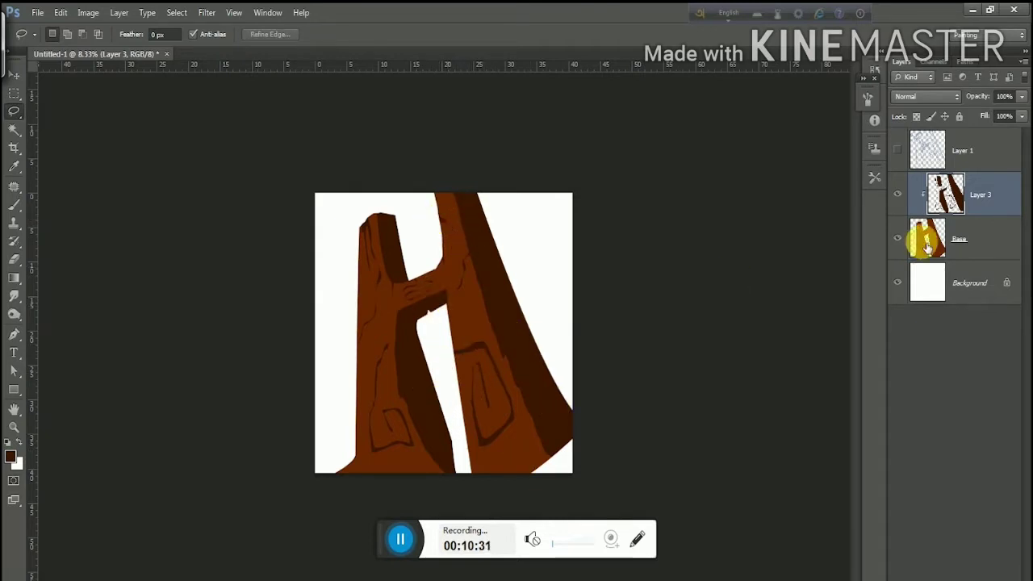
key(ctrl+shift+alt+n)
Clip the new layer to Layer 3 and fill a near-black shadow along the right leg's edge
alt+click(927, 216)
click(10, 455)
click(823, 407)
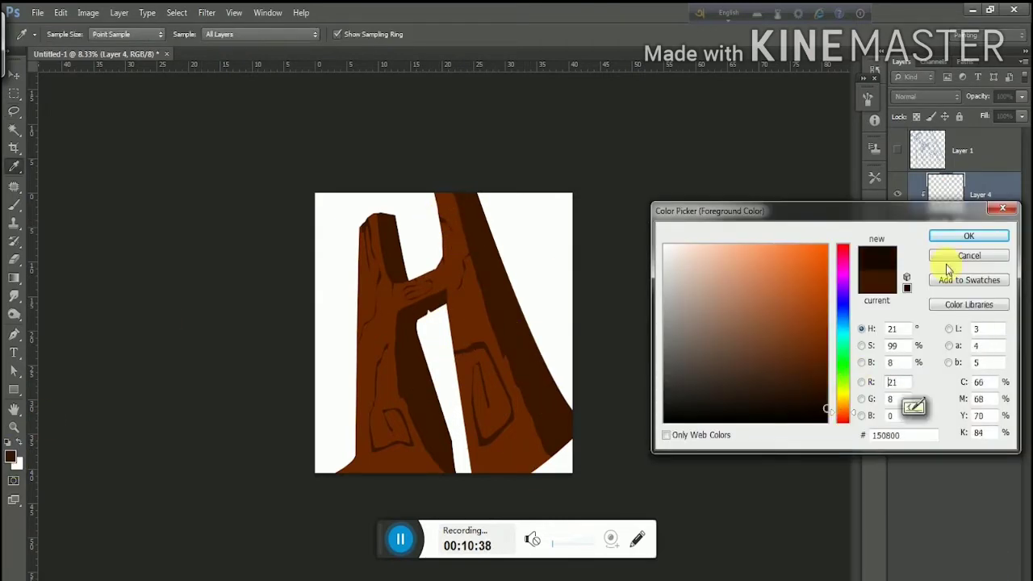
click(936, 233)
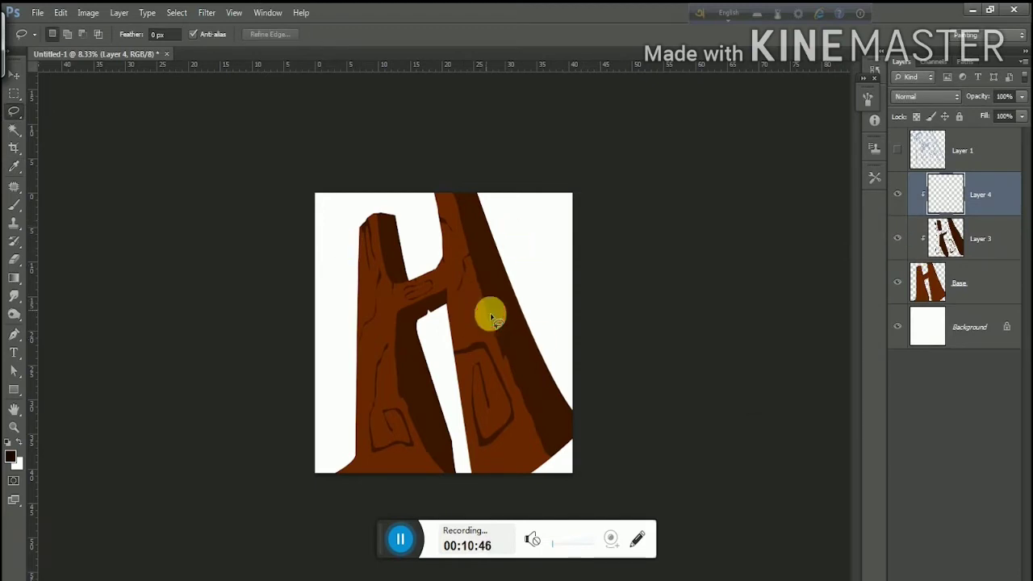
drag(490, 317, 513, 375)
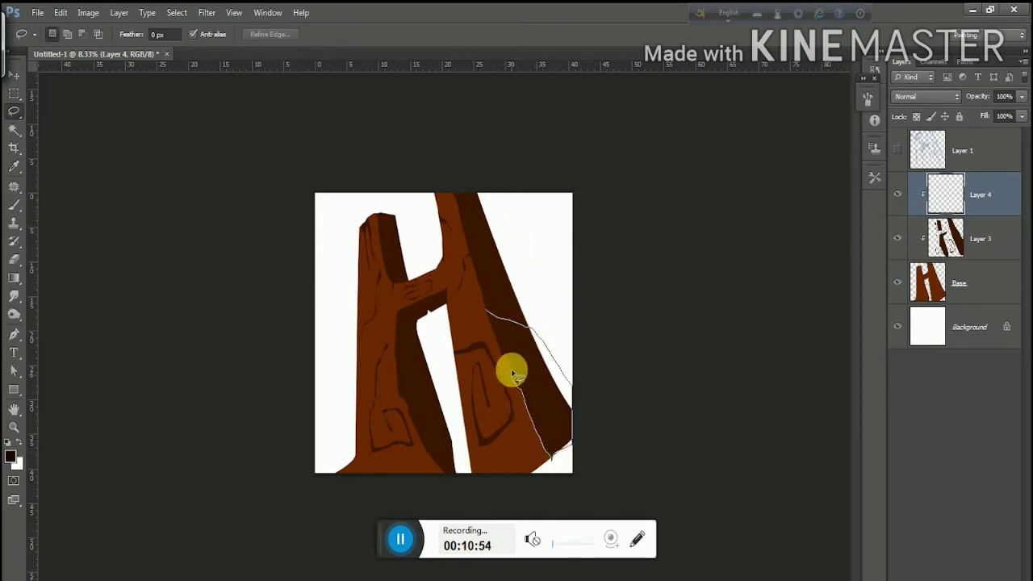
drag(493, 329, 494, 324)
key(alt+BackSpace)
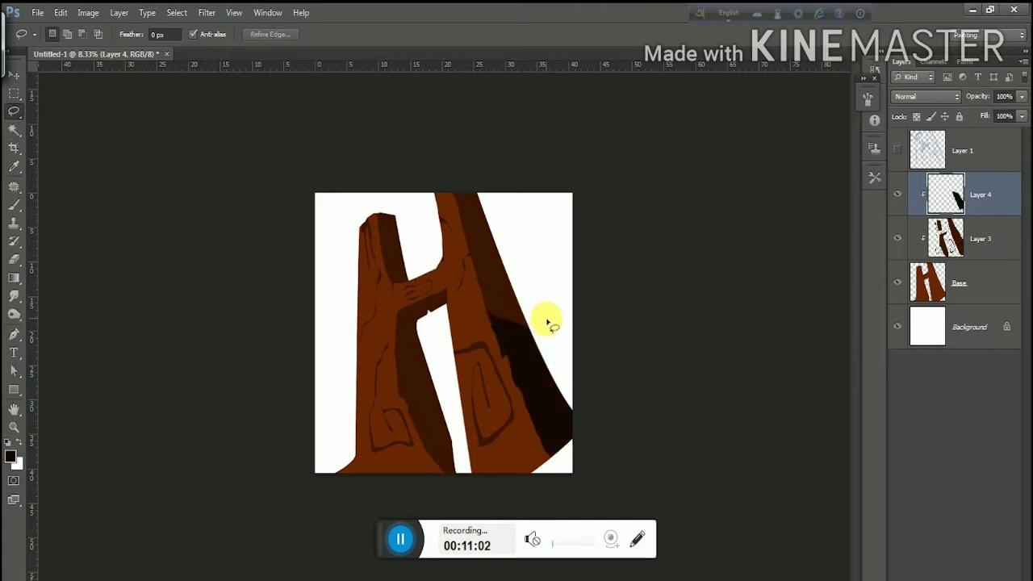
key(ctrl+d)
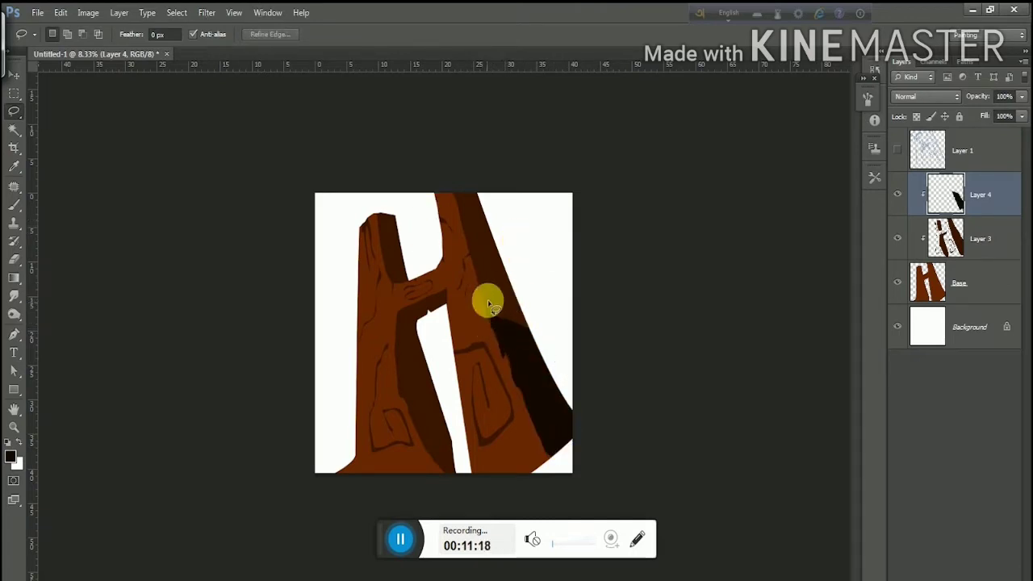
Add near-black shadow strips on the right leg, left leg and below the crossbar
drag(494, 321, 515, 318)
key(alt+BackSpace)
key(ctrl+d)
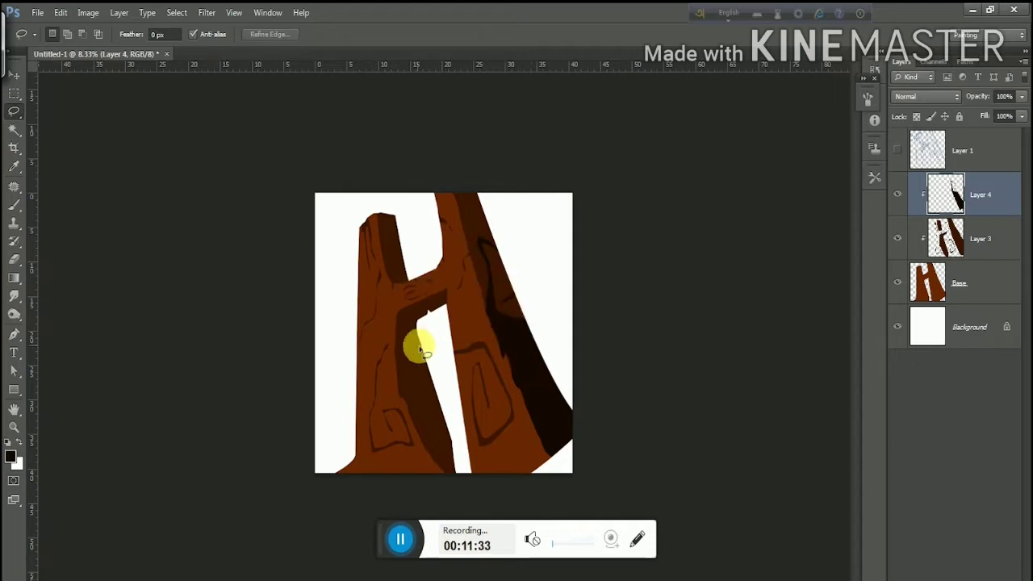
mouse_move(401, 343)
mouse_down()
mouse_move(419, 336)
mouse_move(415, 305)
mouse_move(449, 315)
mouse_up()
key(alt+BackSpace)
key(ctrl+d)
key(alt+BackSpace)
key(ctrl+d)
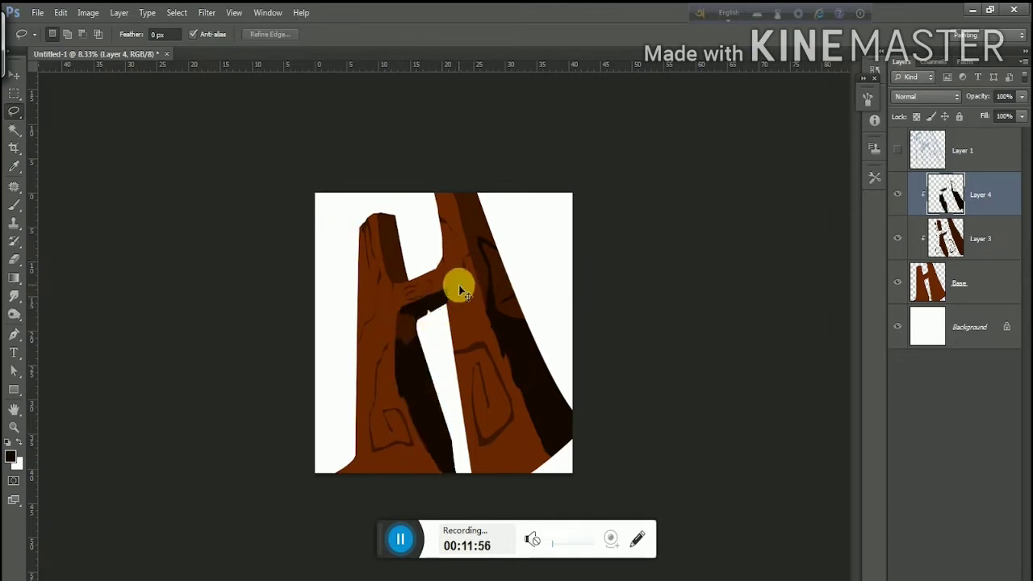
Fill one more left-leg shadow and lower the layer opacity to 39%
mouse_move(394, 259)
mouse_down()
mouse_move(413, 283)
mouse_move(376, 258)
mouse_up()
key(alt+BackSpace)
key(ctrl+d)
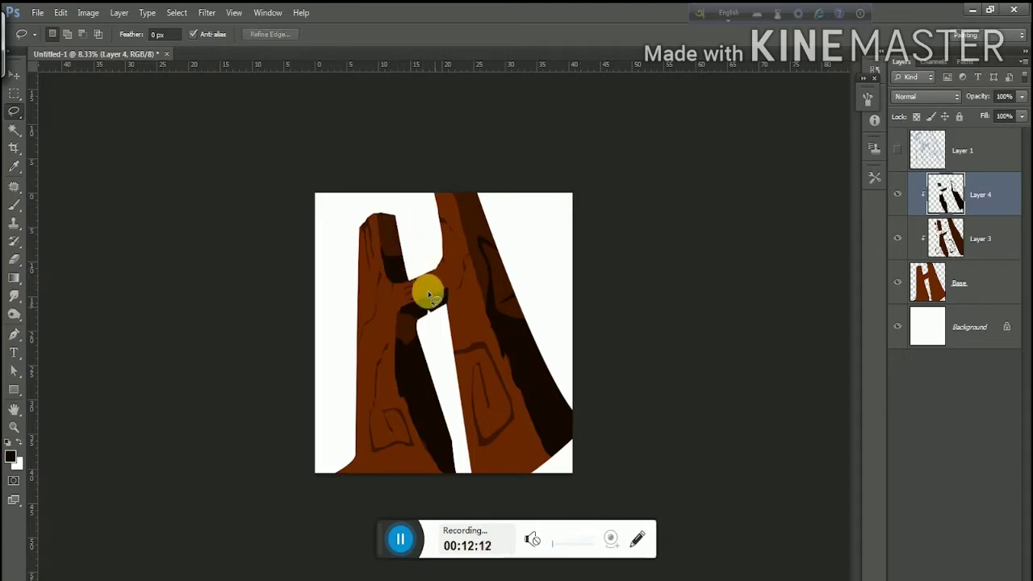
drag(982, 96, 943, 94)
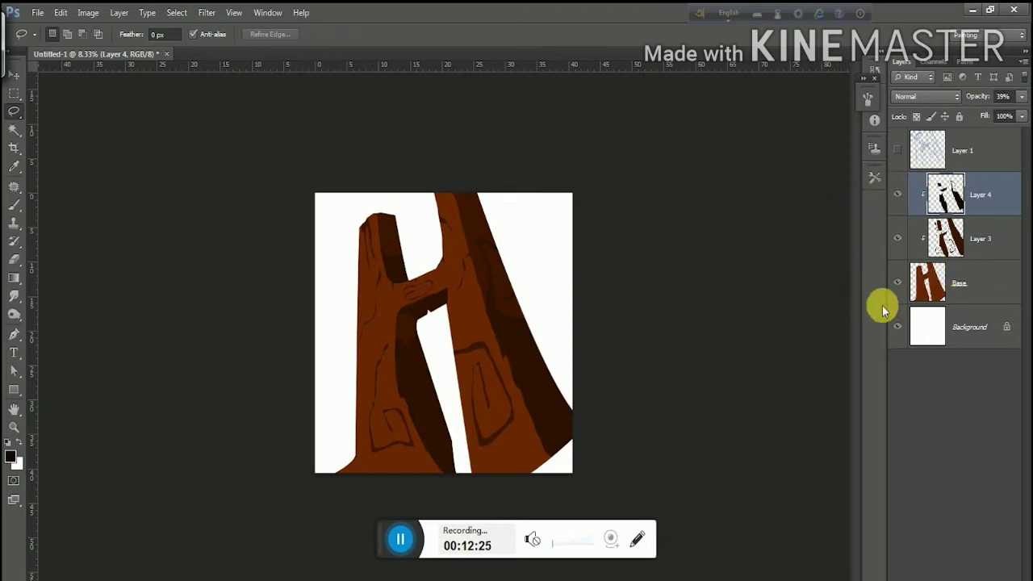
Add new Layer 5 and set the foreground colour to green
key(ctrl+shift+alt+n)
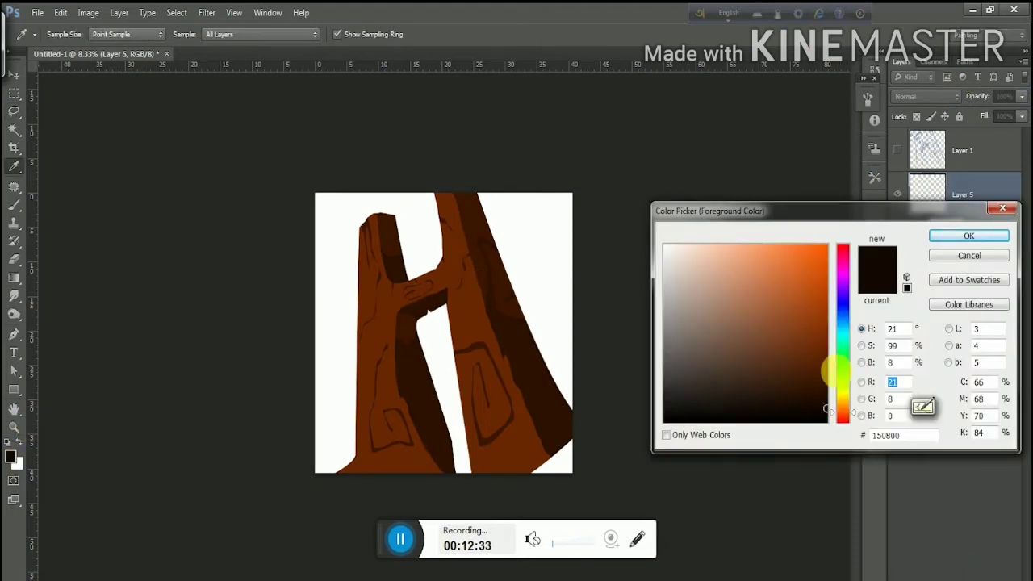
drag(839, 368, 839, 380)
key(Return)
key(l)
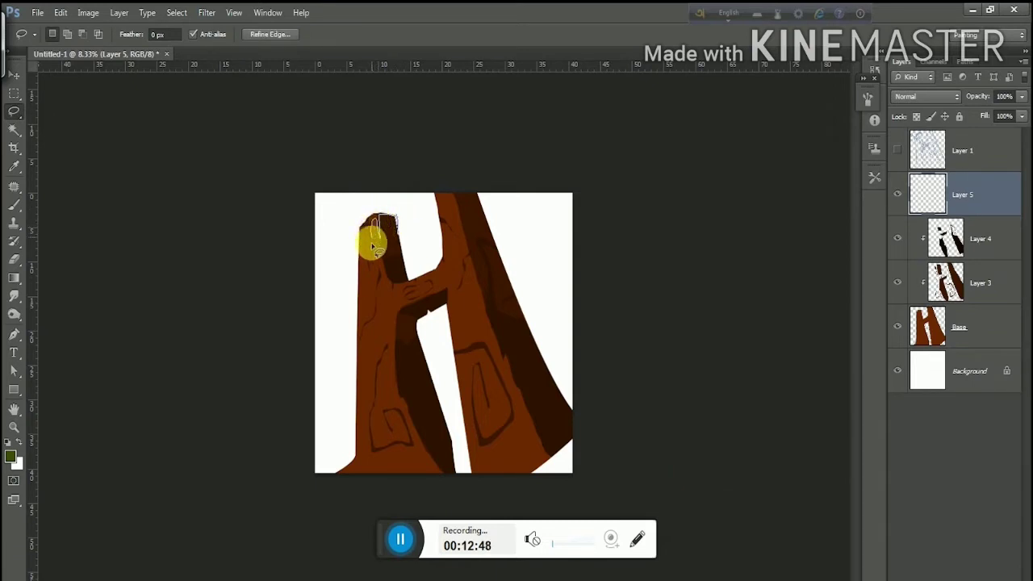
Fill lasso moss shapes over the left trunk top and down the right trunk with green
mouse_move(370, 296)
mouse_down()
mouse_move(365, 248)
mouse_move(392, 213)
mouse_up()
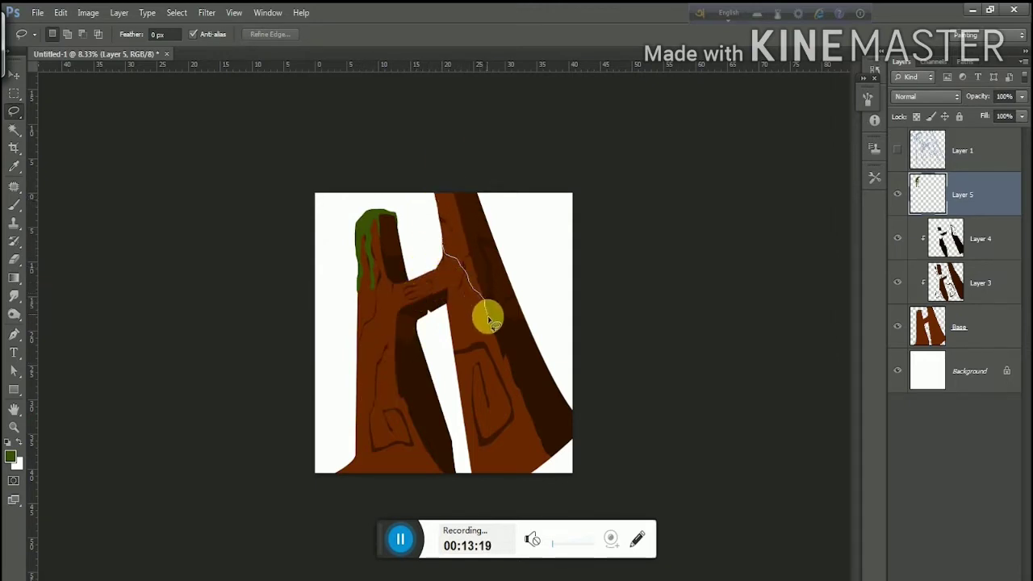
mouse_move(488, 321)
mouse_down()
mouse_move(530, 342)
mouse_move(465, 322)
mouse_move(468, 415)
mouse_move(440, 294)
mouse_up()
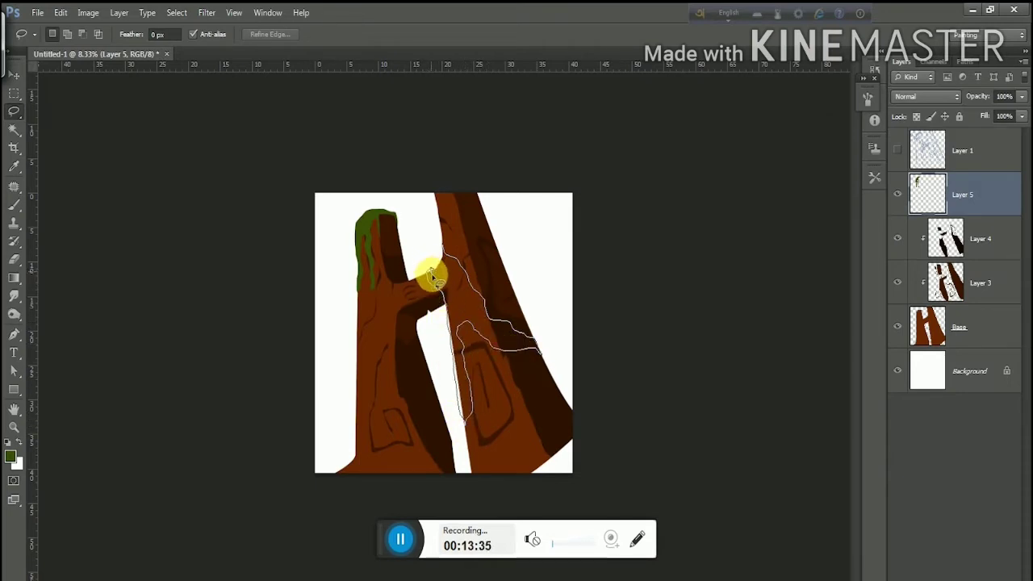
drag(442, 257, 434, 266)
key(alt+BackSpace)
key(ctrl+d)
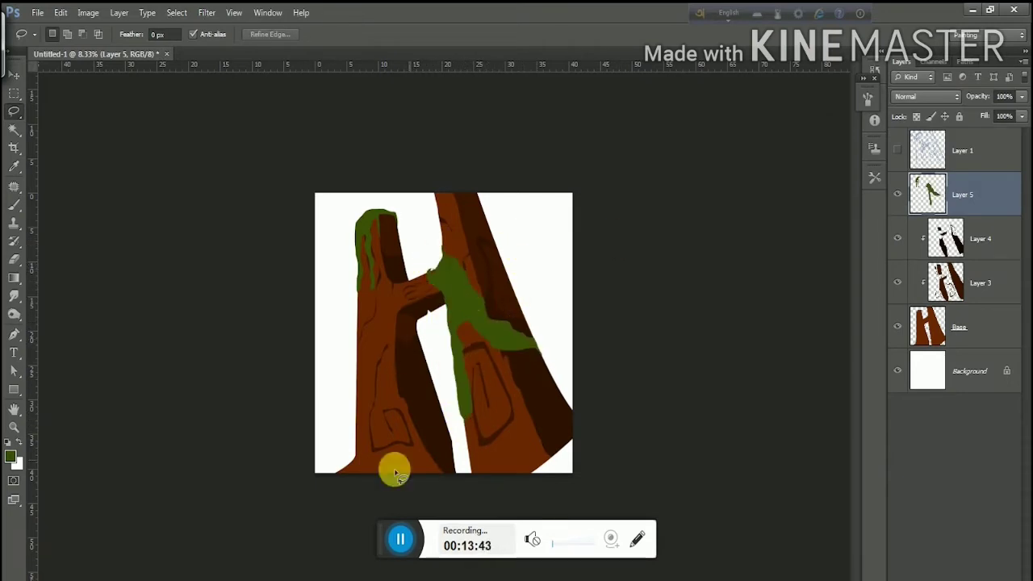
Fill green moss patches on the lower left trunk and beside the right trunk
drag(356, 385, 393, 359)
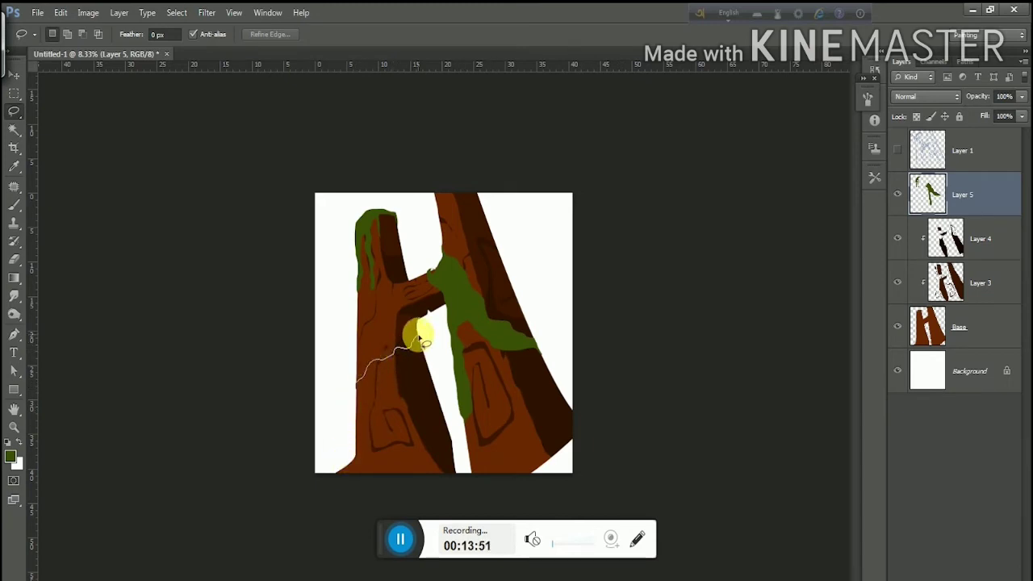
mouse_move(431, 415)
mouse_down()
mouse_move(357, 491)
mouse_move(356, 379)
mouse_up()
key(alt+BackSpace)
click(940, 370)
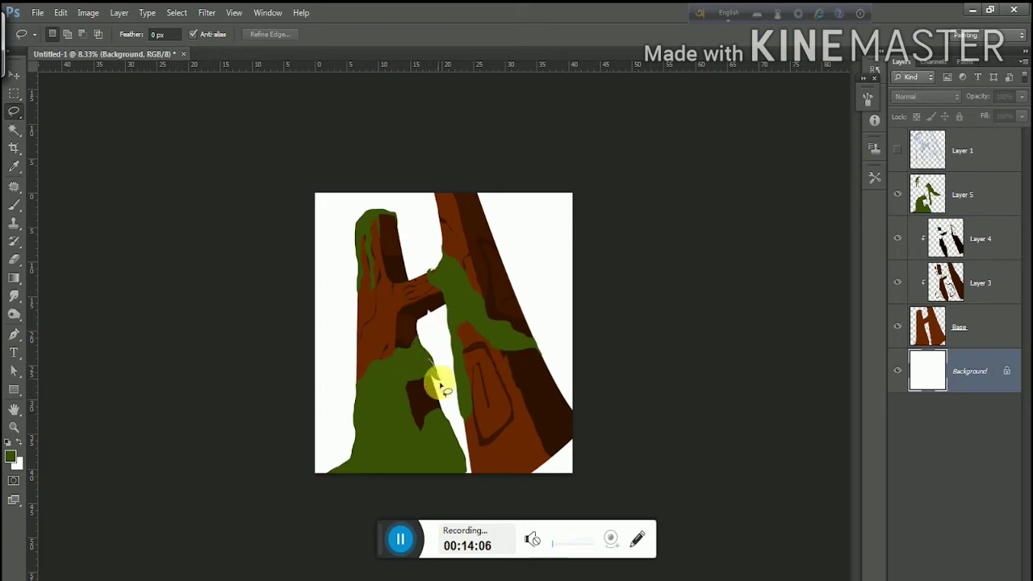
drag(543, 346, 534, 342)
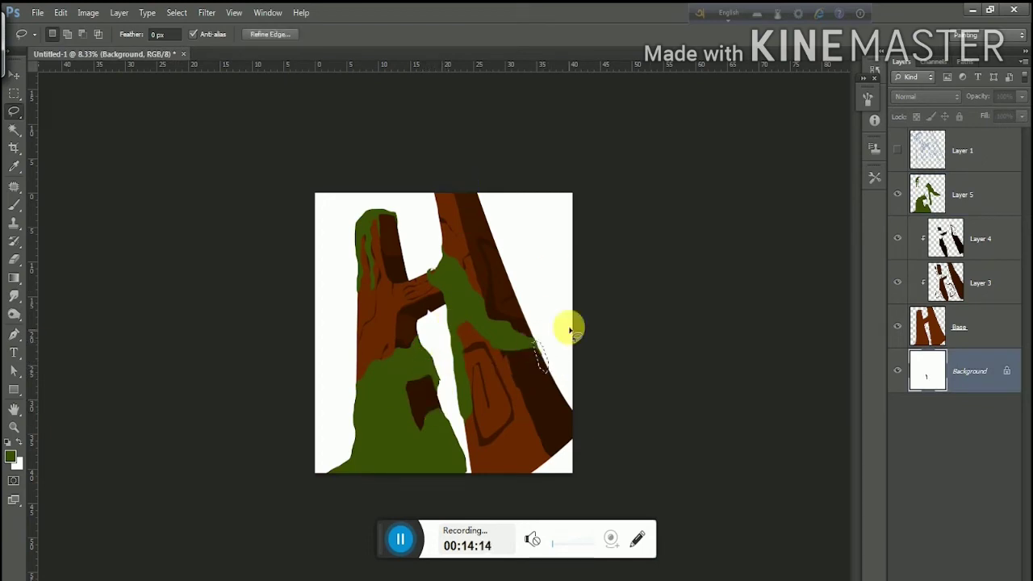
key(alt+BackSpace)
key(ctrl+d)
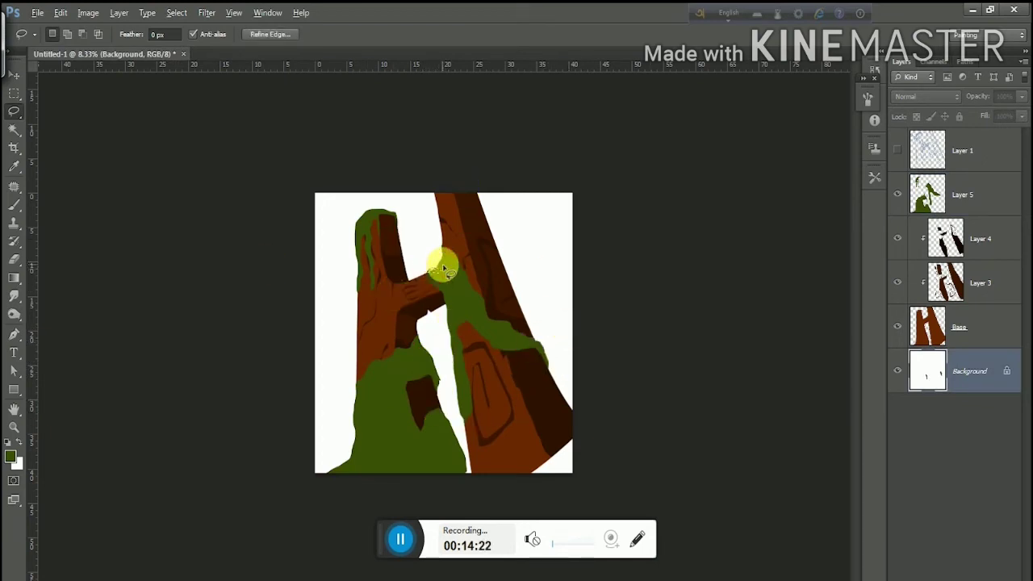
key(alt+BackSpace)
key(ctrl+d)
Pick dark green and add Layer 6 clipped to the moss Layer 5
click(928, 197)
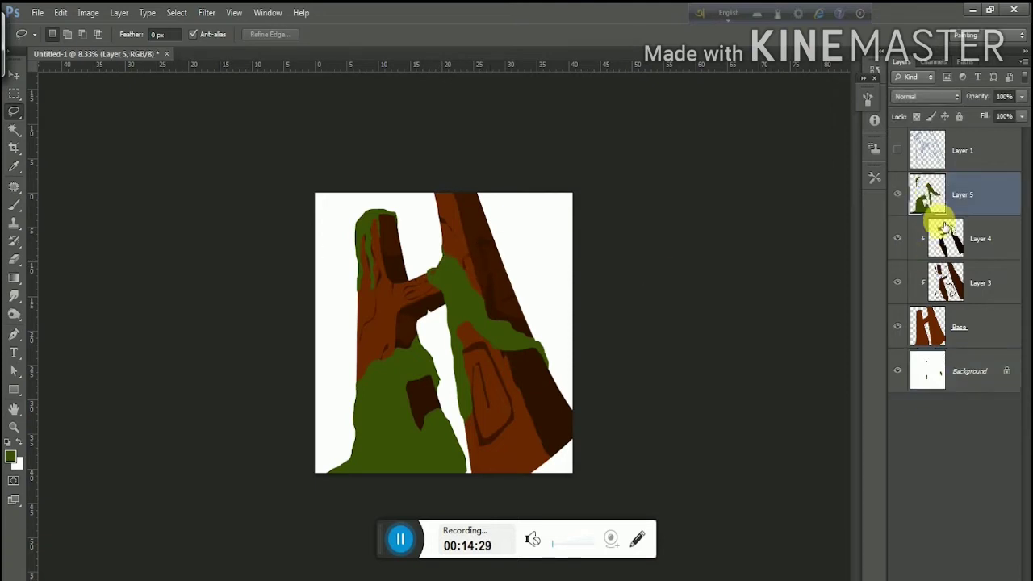
click(11, 456)
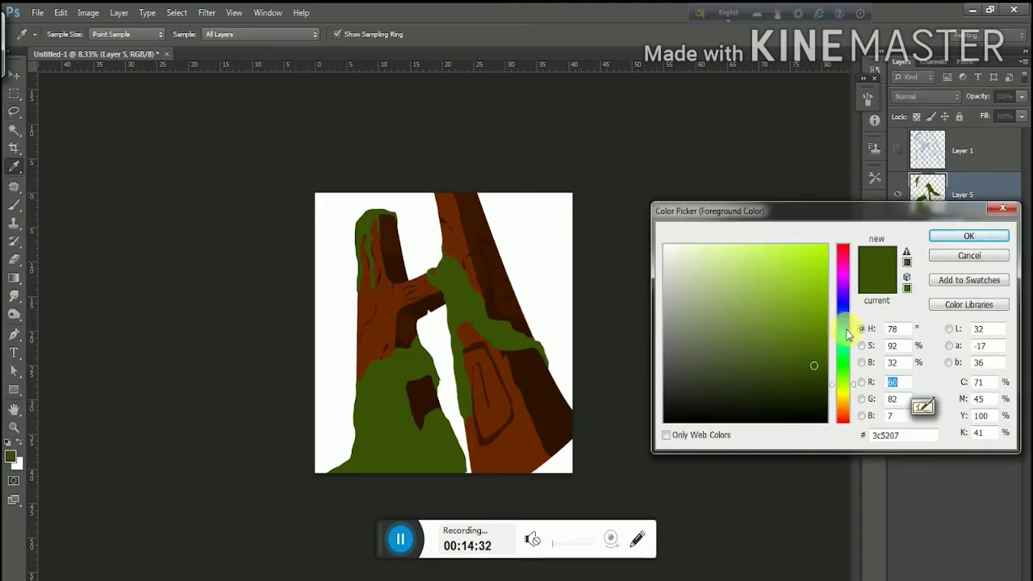
click(969, 236)
click(998, 574)
key(ctrl+alt+g)
click(922, 411)
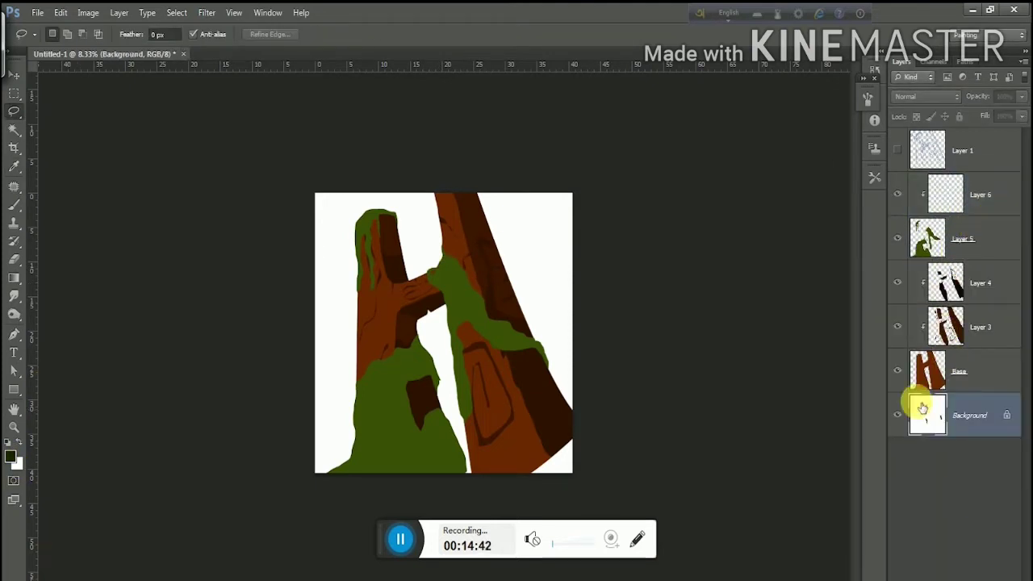
Convert the white Background into an unlocked Layer 0
double_click(970, 415)
key(Return)
key(ctrl+a)
key(ctrl+d)
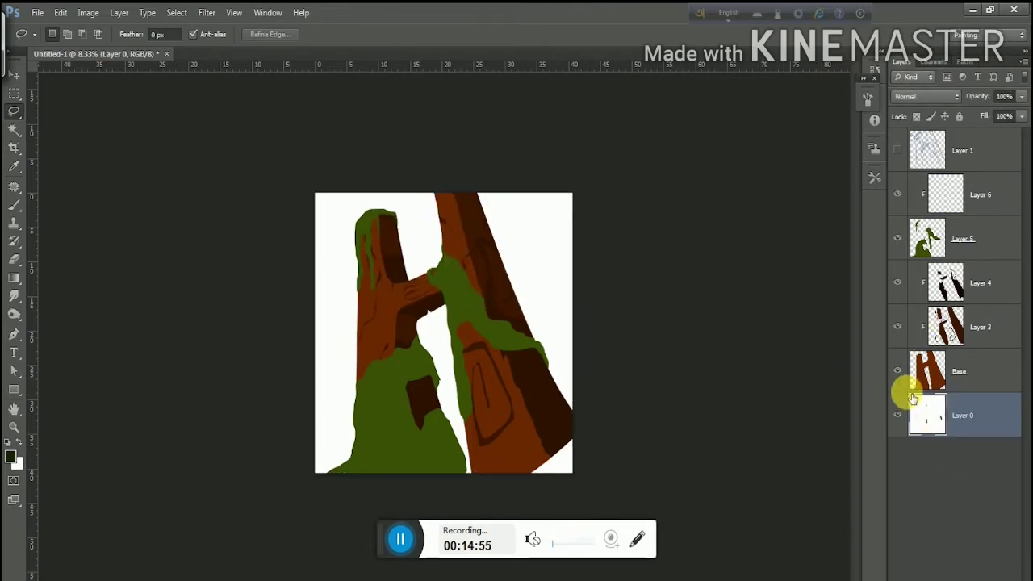
Paint dark green shading over the lower-left and right-trunk moss with a 200 px soft brush
click(956, 198)
key(b)
click(62, 34)
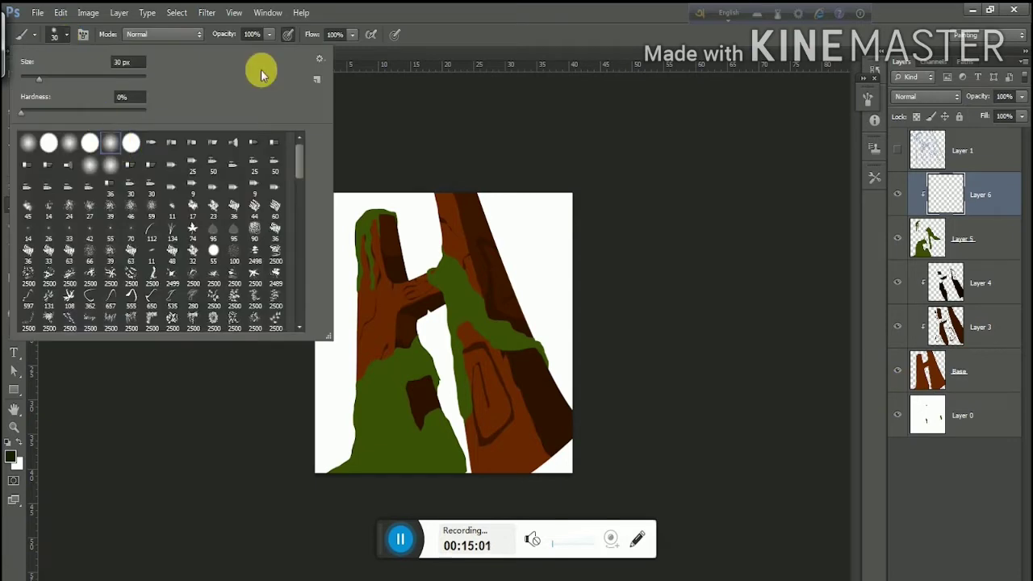
click(445, 263)
key(bracketright)
key(bracketright)
key(bracketright)
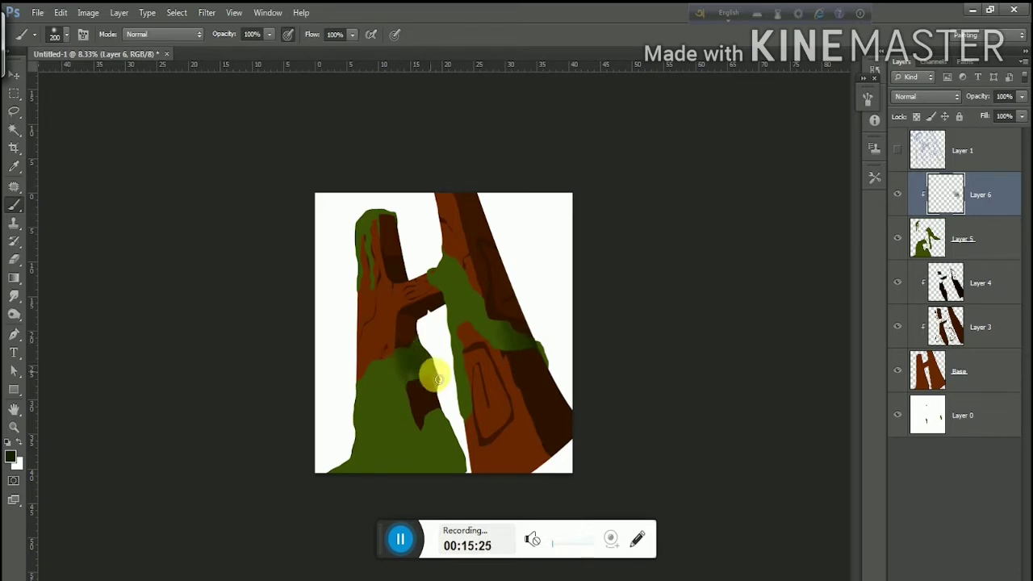
mouse_move(409, 362)
mouse_down()
mouse_move(431, 422)
mouse_move(422, 459)
mouse_move(436, 417)
mouse_up()
mouse_move(465, 469)
mouse_down()
mouse_move(404, 380)
mouse_move(415, 438)
mouse_move(452, 468)
mouse_move(404, 361)
mouse_up()
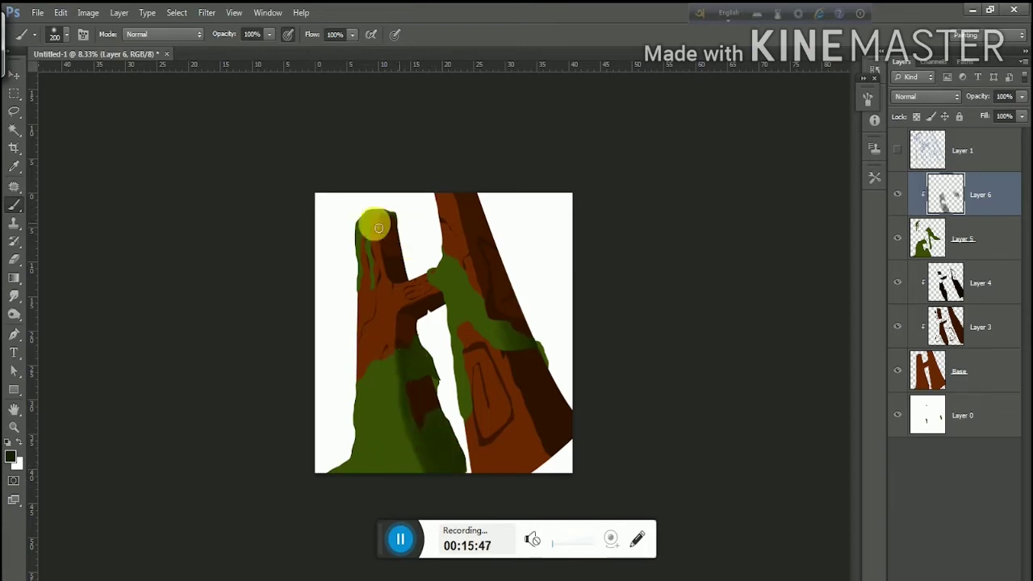
mouse_move(379, 278)
mouse_down()
mouse_move(358, 295)
mouse_move(461, 353)
mouse_move(473, 380)
mouse_move(489, 314)
mouse_up()
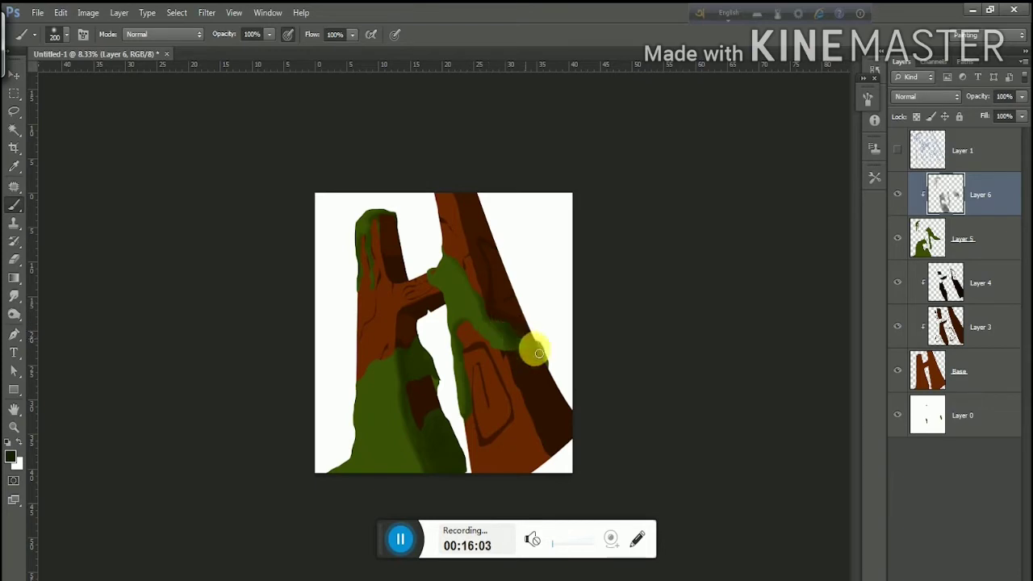
Add Layer 7 and lasso a small area beside the right trunk, then clear it
click(987, 417)
key(ctrl+alt+shift+n)
key(l)
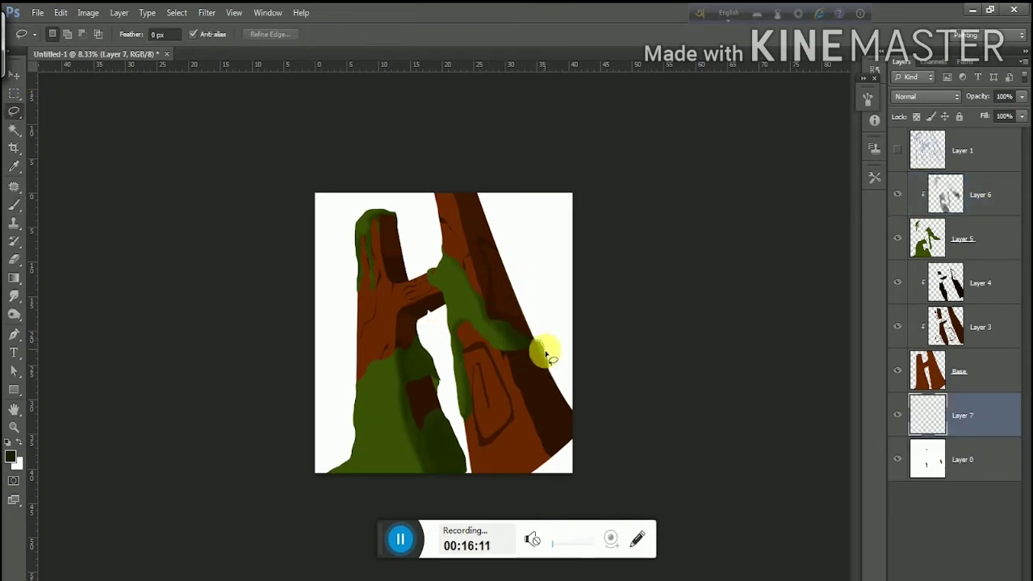
mouse_move(542, 363)
mouse_down()
mouse_move(554, 341)
mouse_move(434, 295)
mouse_up()
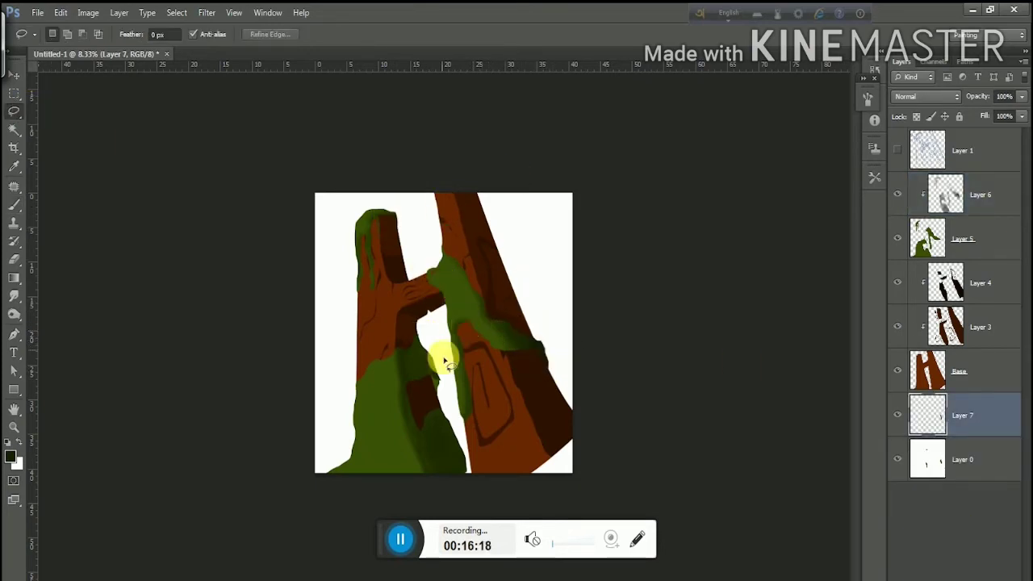
drag(442, 391, 436, 363)
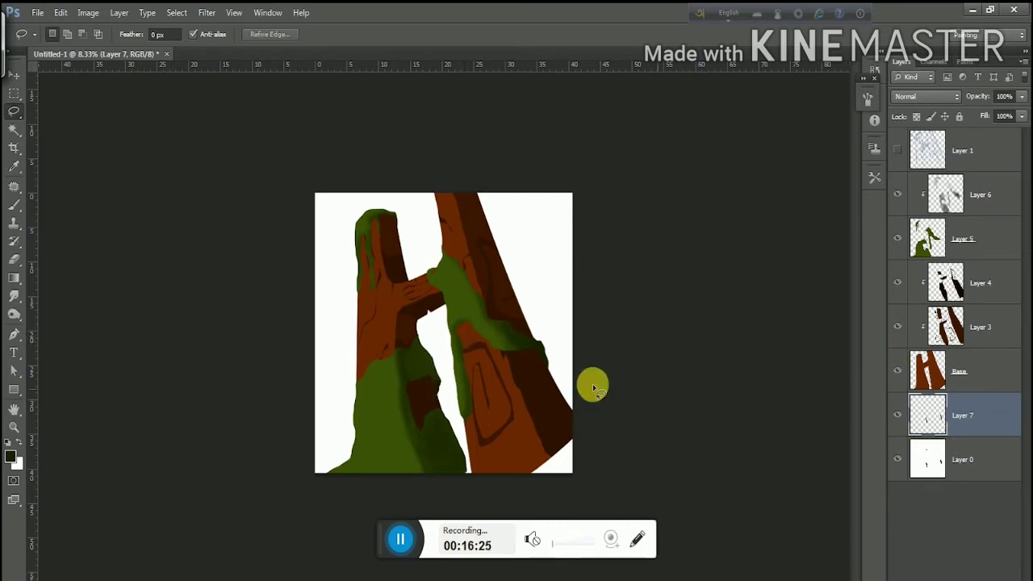
click(952, 209)
key(b)
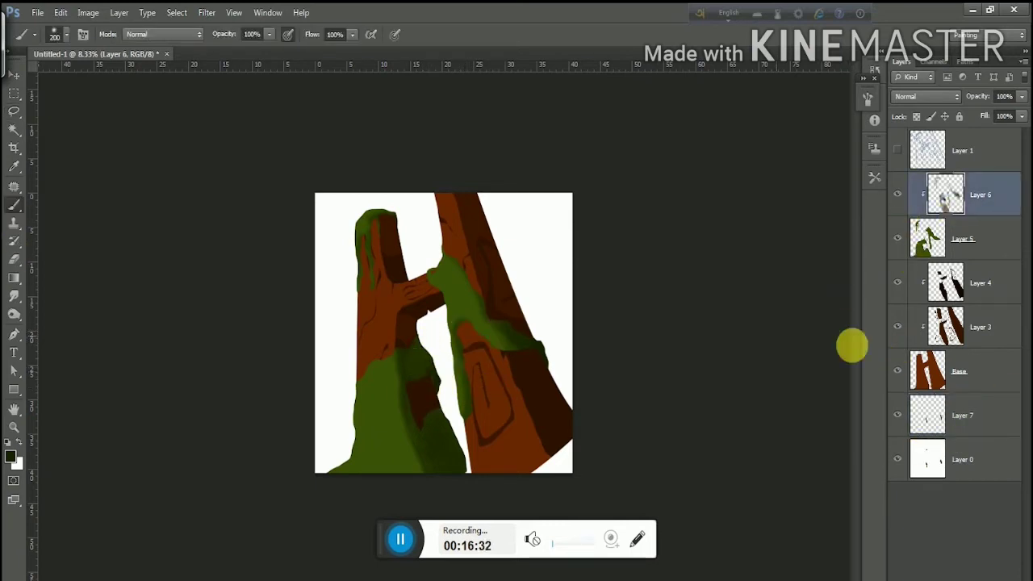
click(968, 415)
click(14, 111)
click(453, 349)
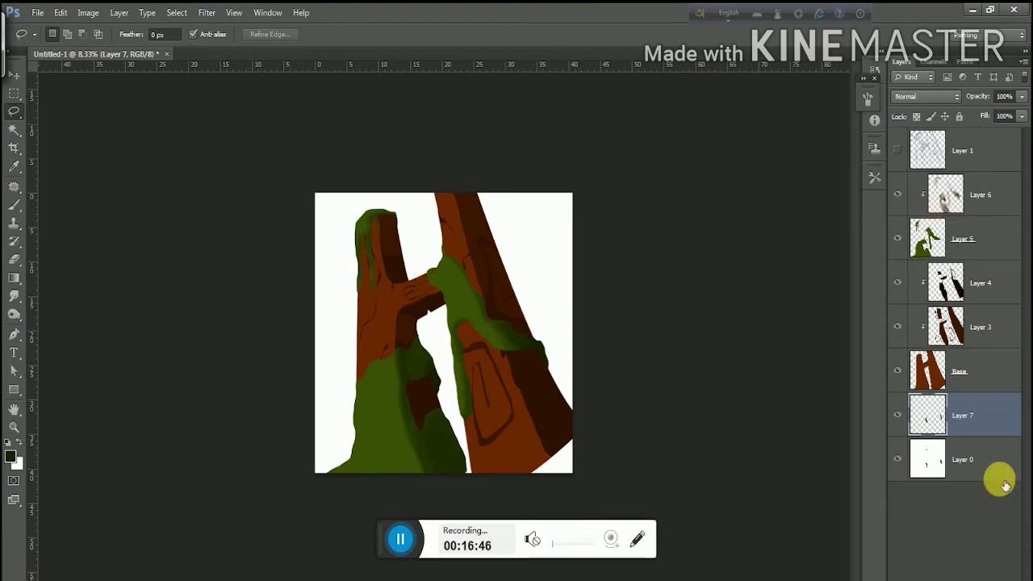
On new Layer 8 above the shading, brush light green highlights on the left trunk top and branch
key(ctrl+shift+alt+n)
drag(964, 415, 927, 177)
click(11, 455)
click(741, 250)
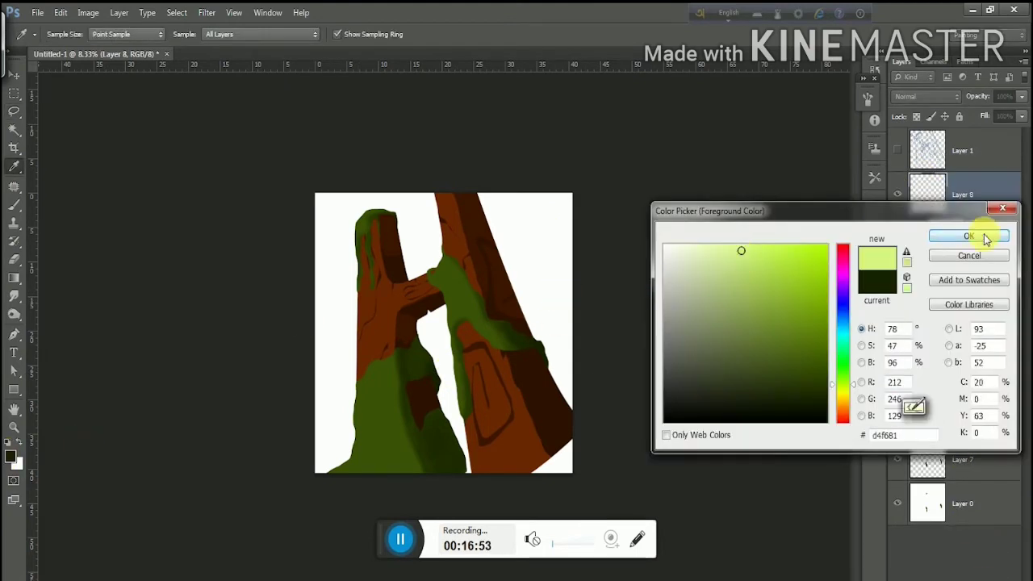
click(968, 236)
click(14, 204)
mouse_move(369, 237)
mouse_down()
mouse_move(352, 318)
mouse_move(385, 318)
mouse_move(369, 427)
mouse_up()
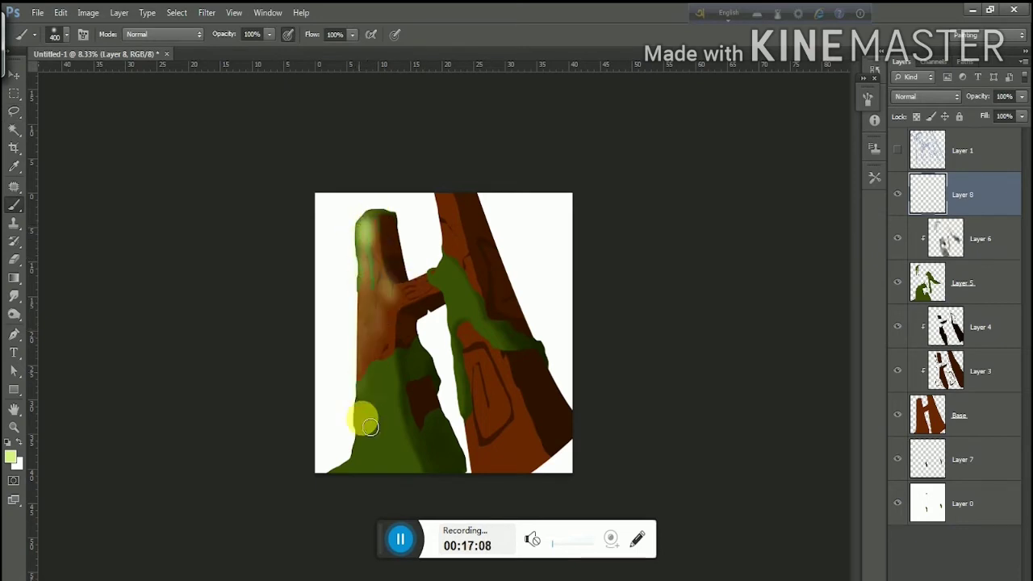
mouse_move(468, 247)
mouse_down()
mouse_move(380, 311)
mouse_move(450, 267)
mouse_move(443, 285)
mouse_move(475, 315)
mouse_move(479, 420)
mouse_move(499, 428)
mouse_move(473, 476)
mouse_move(380, 420)
mouse_move(346, 454)
mouse_move(363, 250)
mouse_up()
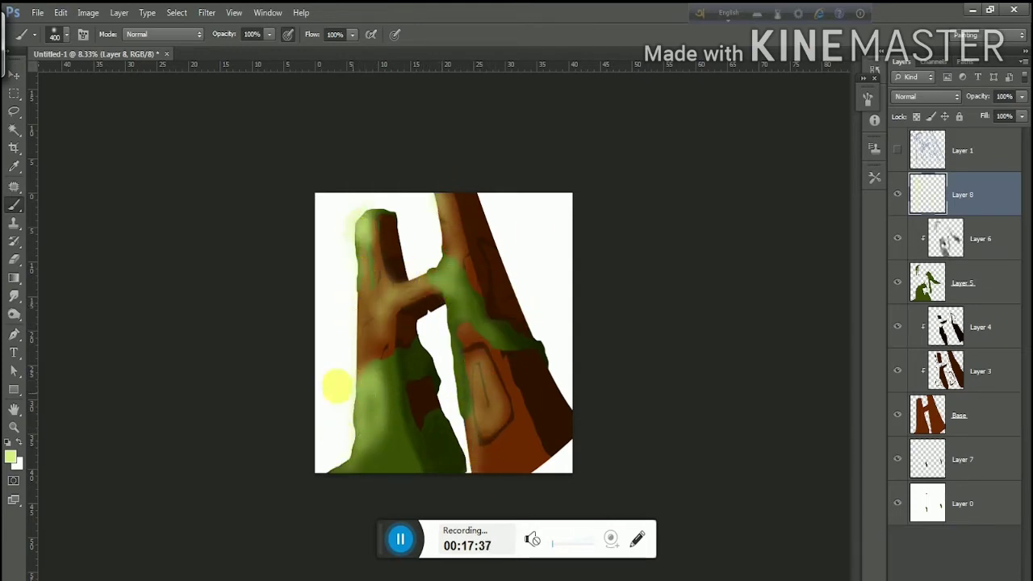
Set Layer 8 to Screen blend mode at 31% opacity
click(925, 96)
click(926, 281)
click(925, 96)
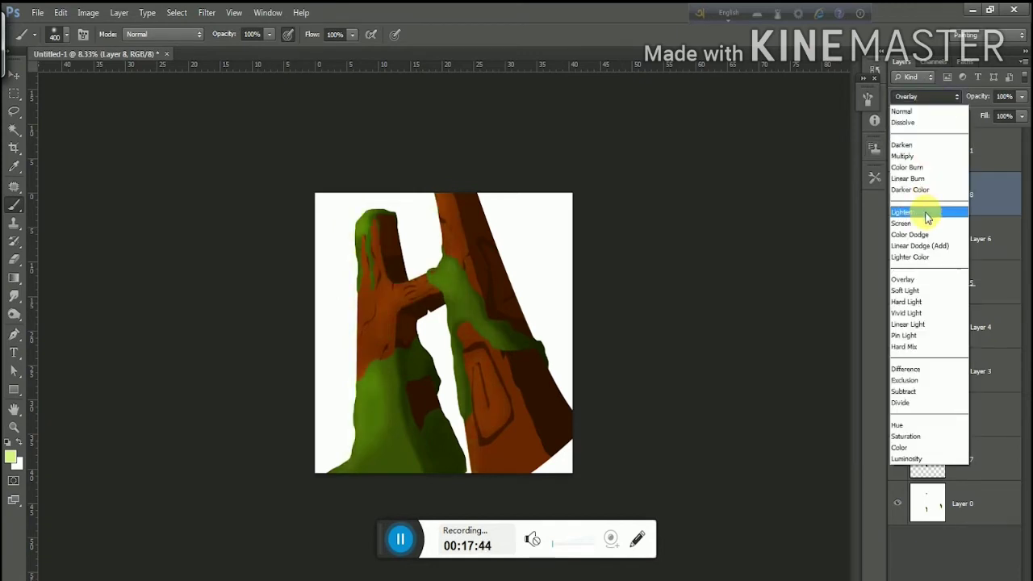
click(922, 212)
click(979, 97)
drag(979, 97, 944, 91)
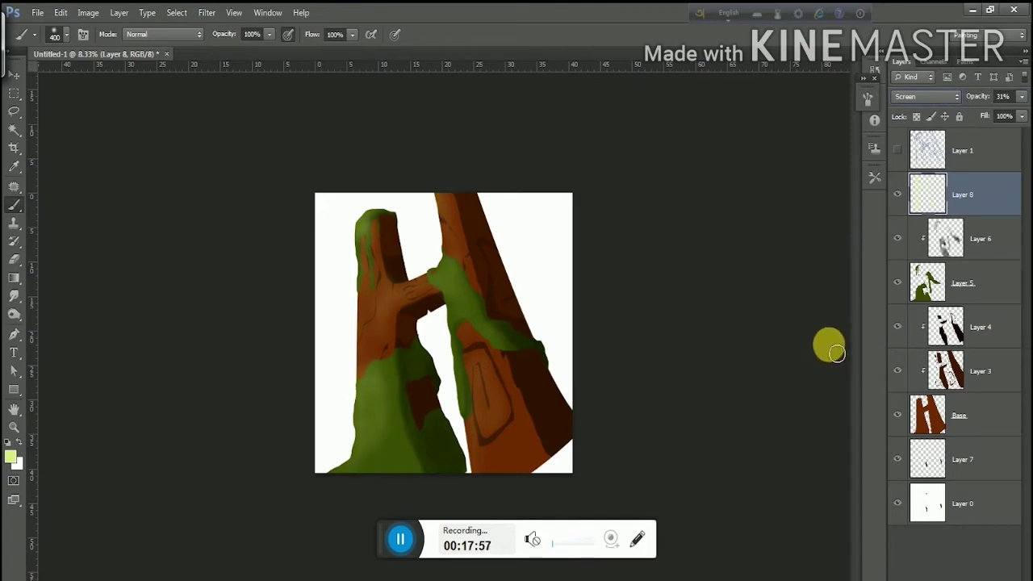
click(928, 502)
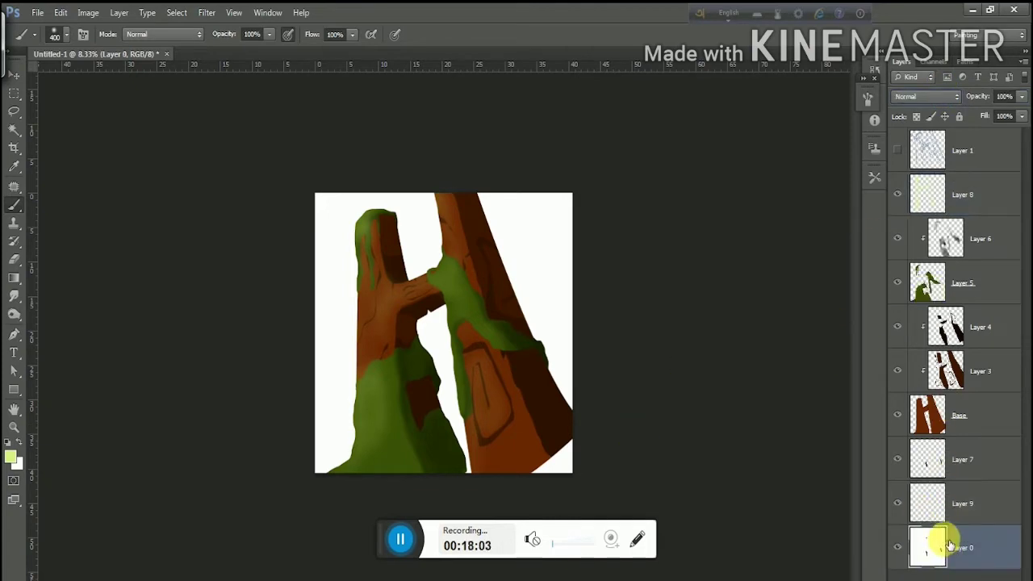
Delete white Layer 0 and fill a dark green ground strip along the canvas bottom on Layer 9
key(Delete)
key(ctrl+shift+alt+n)
click(14, 111)
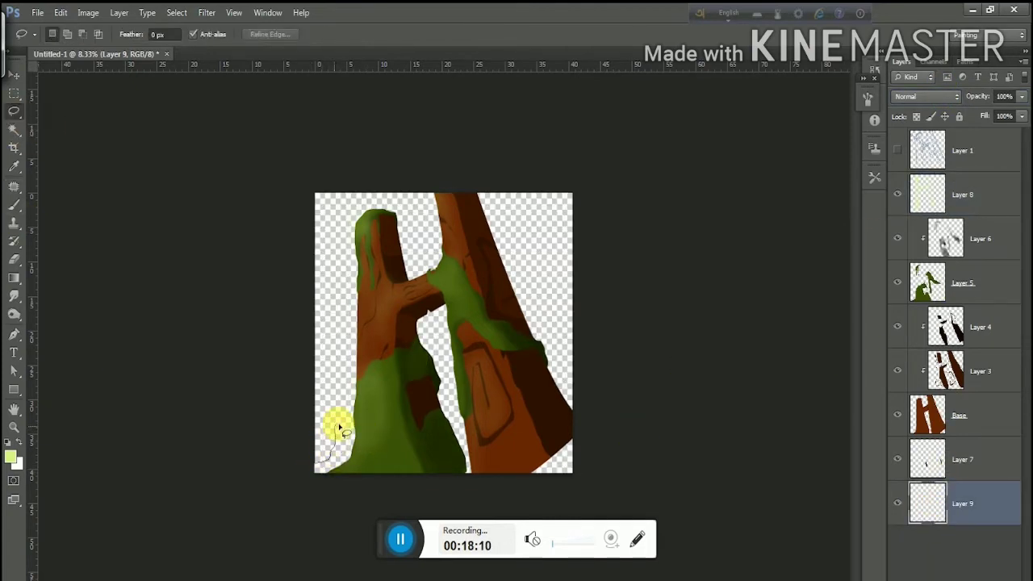
mouse_move(340, 427)
mouse_down()
mouse_move(396, 461)
mouse_move(511, 456)
mouse_move(590, 417)
mouse_move(306, 492)
mouse_up()
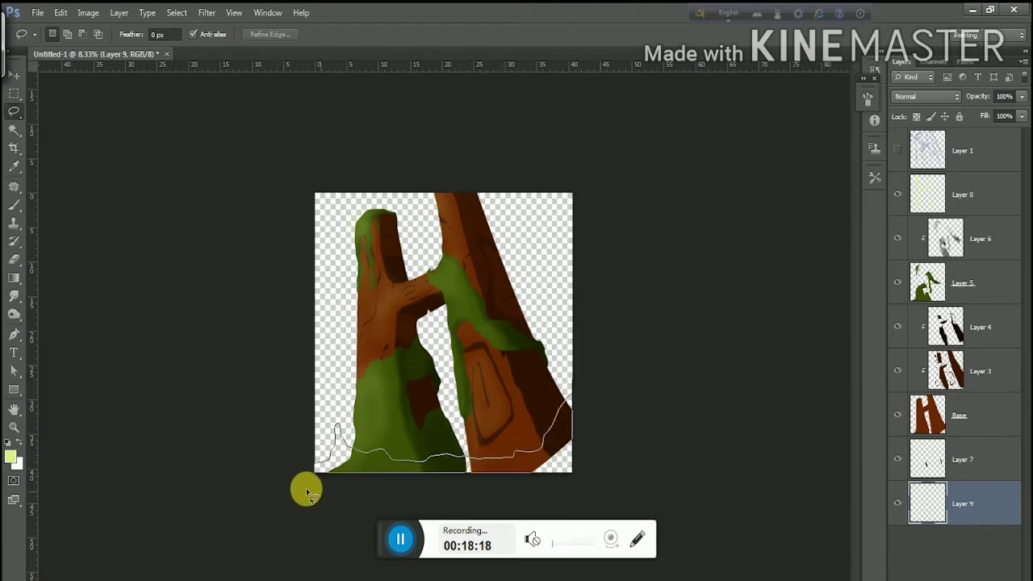
click(11, 456)
click(363, 422)
click(931, 237)
key(alt+BackSpace)
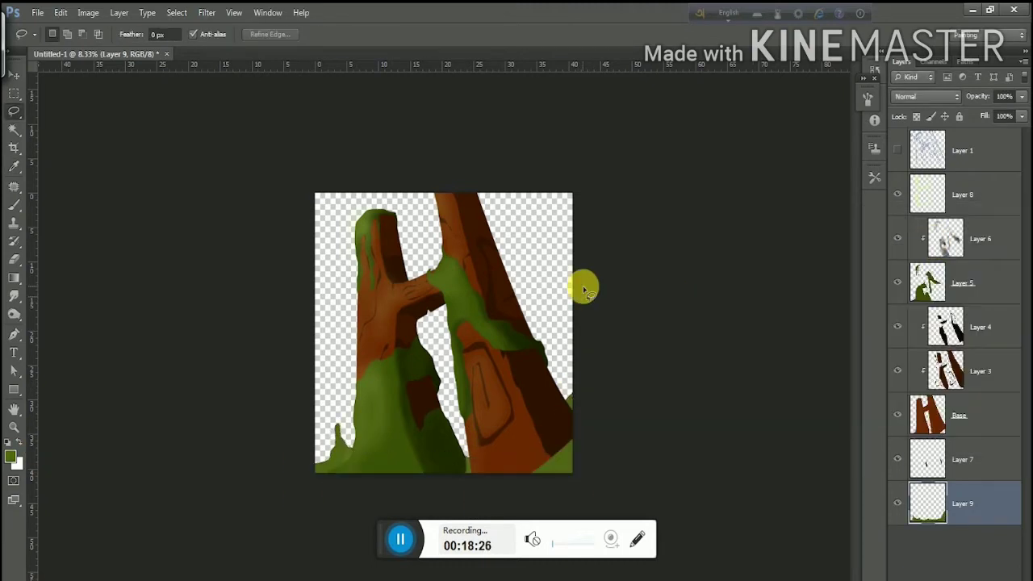
click(968, 257)
On Layer 10, fill dark green grass blades around the trunk base and lower left
click(992, 569)
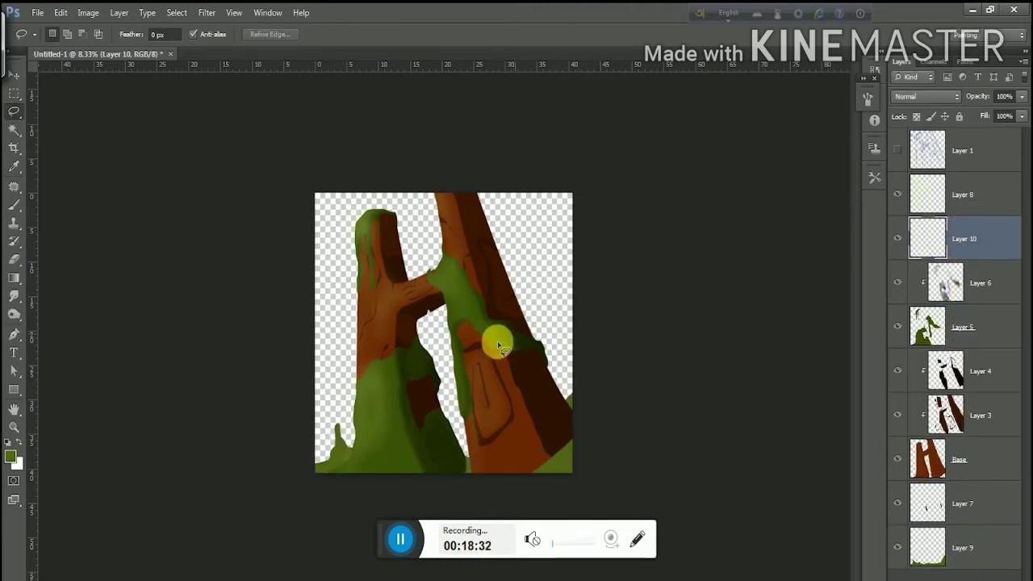
mouse_move(465, 473)
mouse_down()
mouse_move(461, 449)
mouse_move(509, 463)
mouse_move(541, 380)
mouse_move(570, 387)
mouse_move(484, 487)
mouse_move(467, 472)
mouse_up()
click(14, 461)
click(979, 235)
key(alt+BackSpace)
key(ctrl+d)
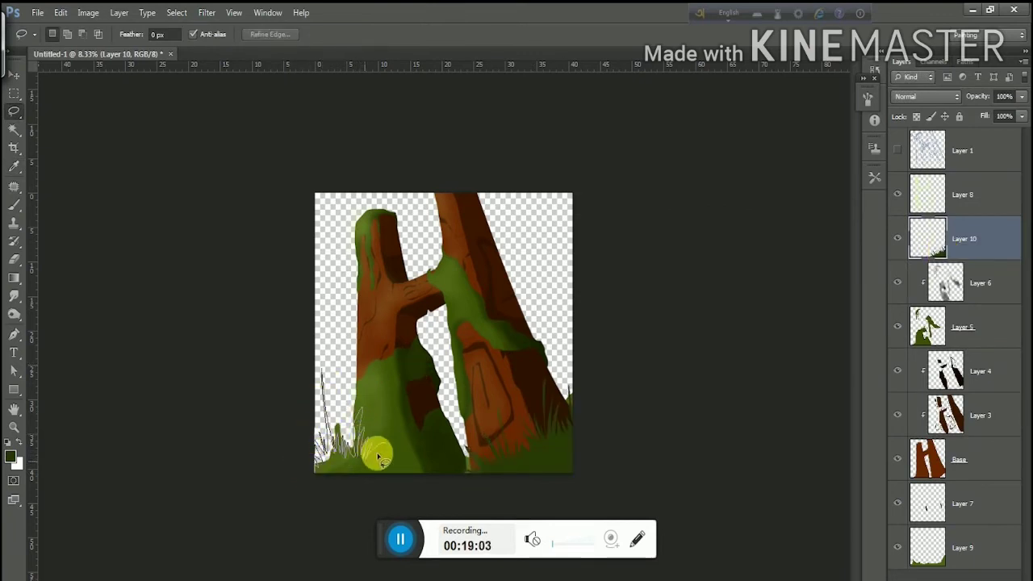
drag(379, 456, 323, 484)
key(alt+BackSpace)
key(ctrl+d)
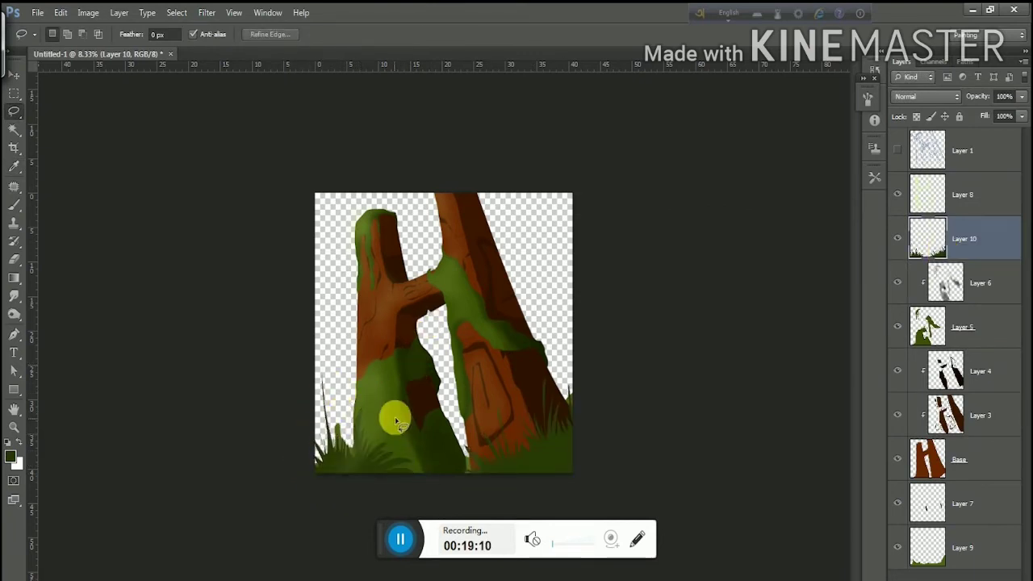
drag(357, 464, 355, 461)
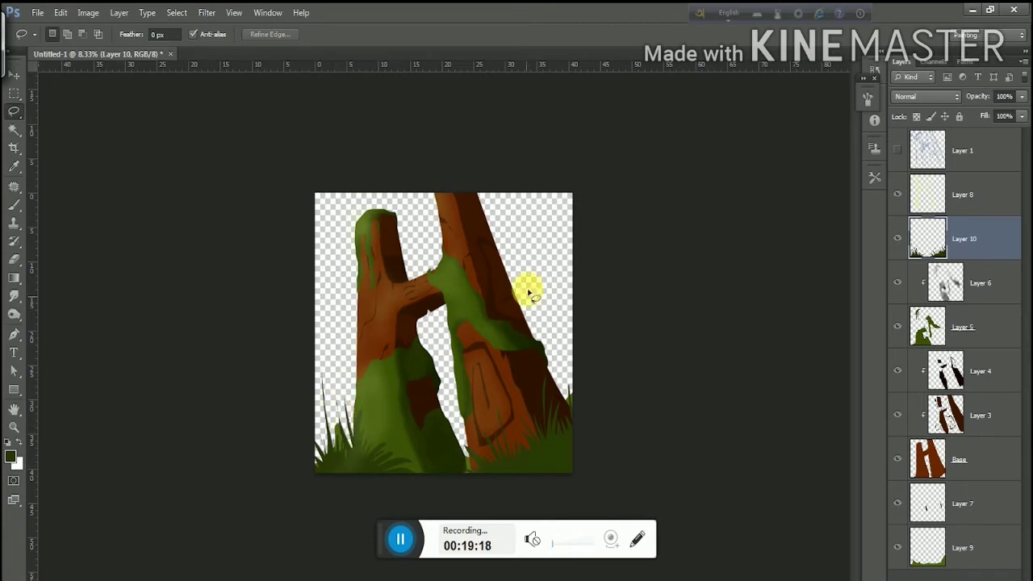
mouse_move(434, 484)
mouse_down()
mouse_move(443, 458)
mouse_move(468, 472)
mouse_up()
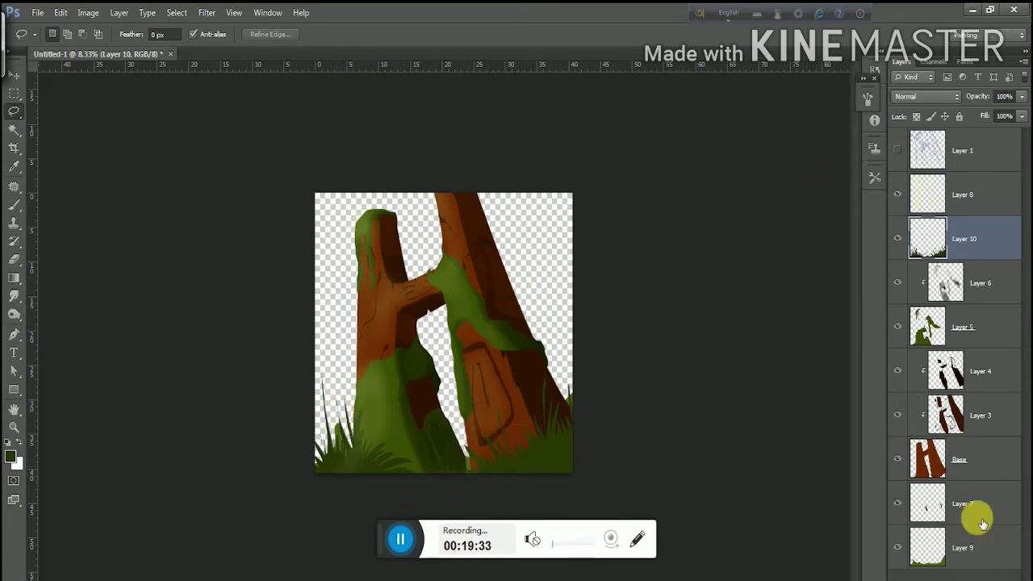
click(984, 568)
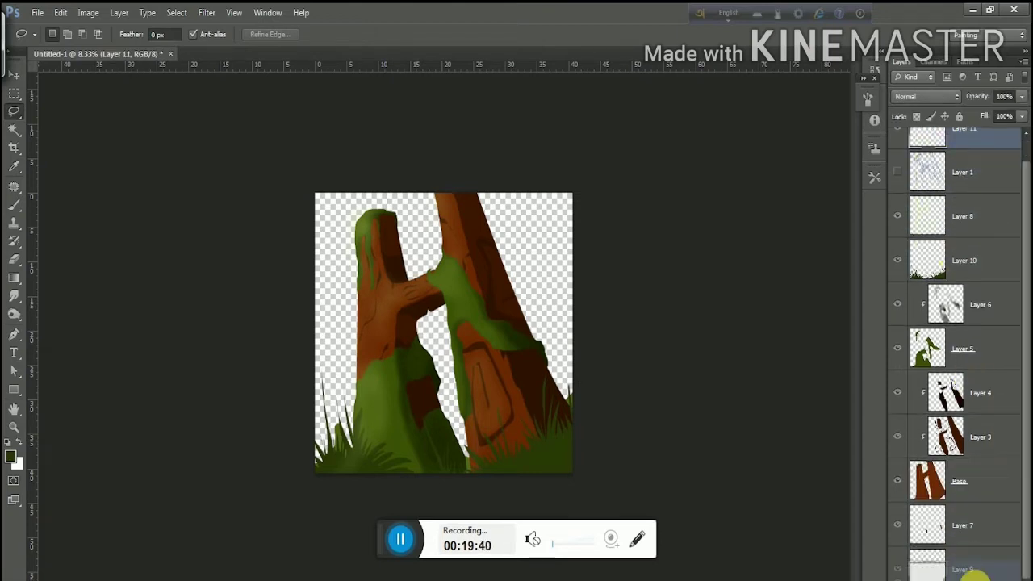
Fill the bottom layer with a light sky blue
click(11, 456)
click(842, 329)
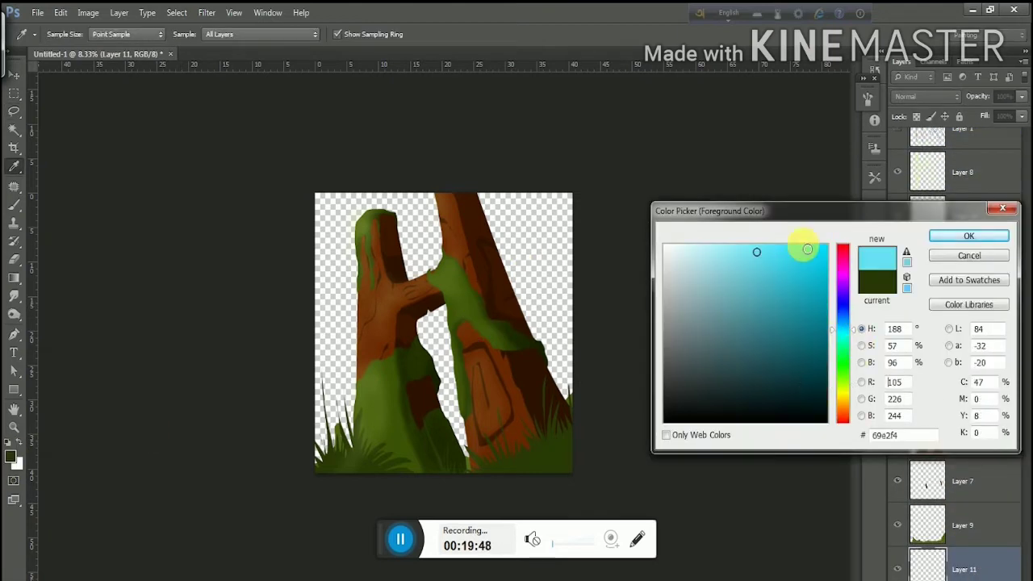
click(742, 293)
click(944, 240)
key(alt+BackSpace)
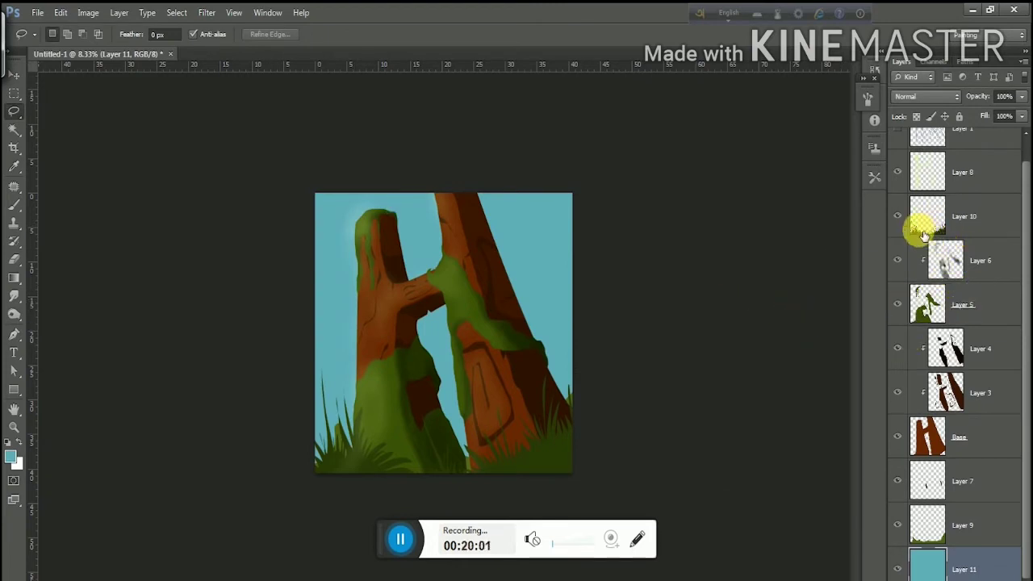
On a new layer, paint a pale cyan glow with a 5000 px soft brush
click(999, 579)
click(11, 456)
click(684, 244)
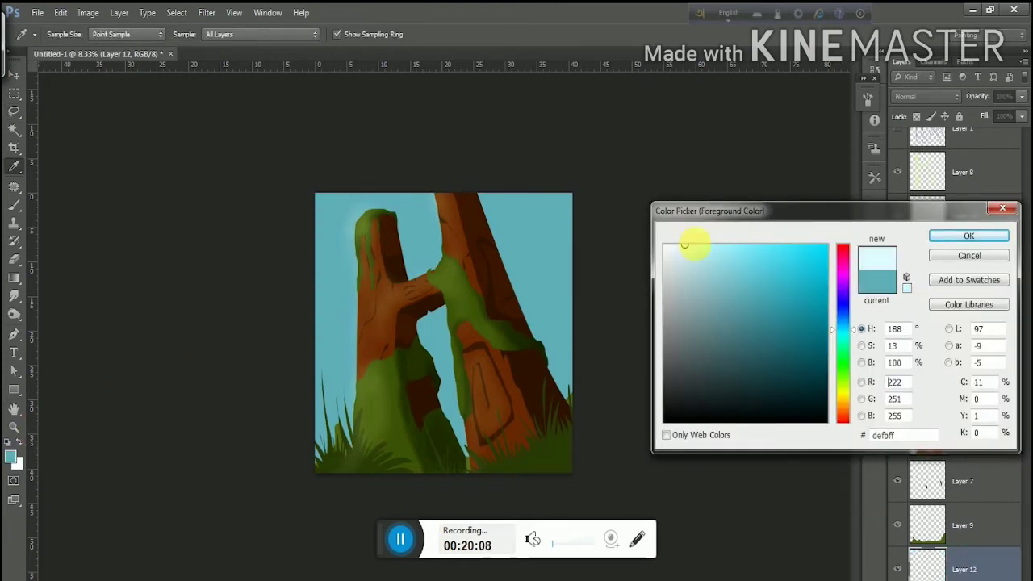
key(Return)
click(14, 204)
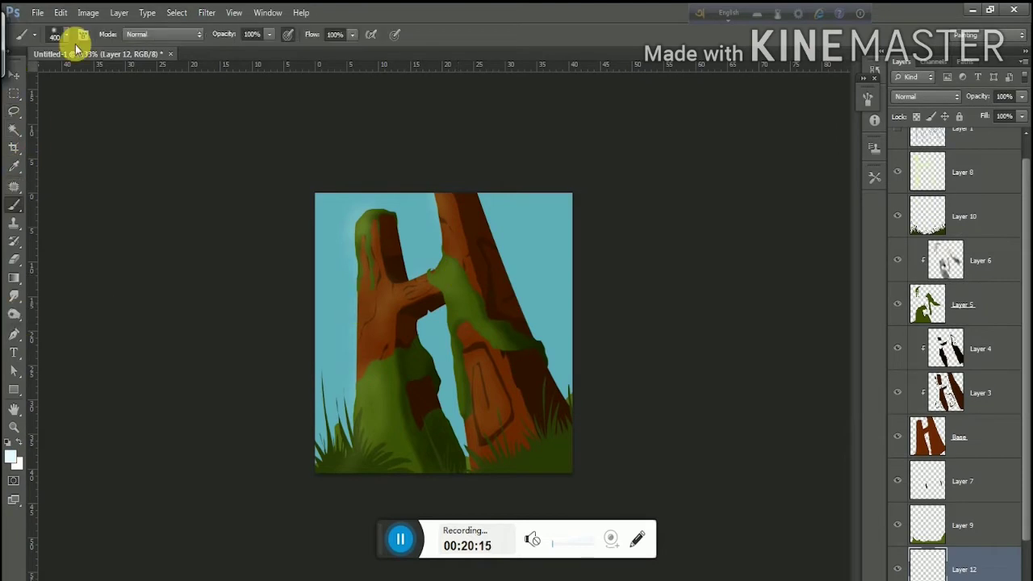
click(64, 34)
double_click(175, 178)
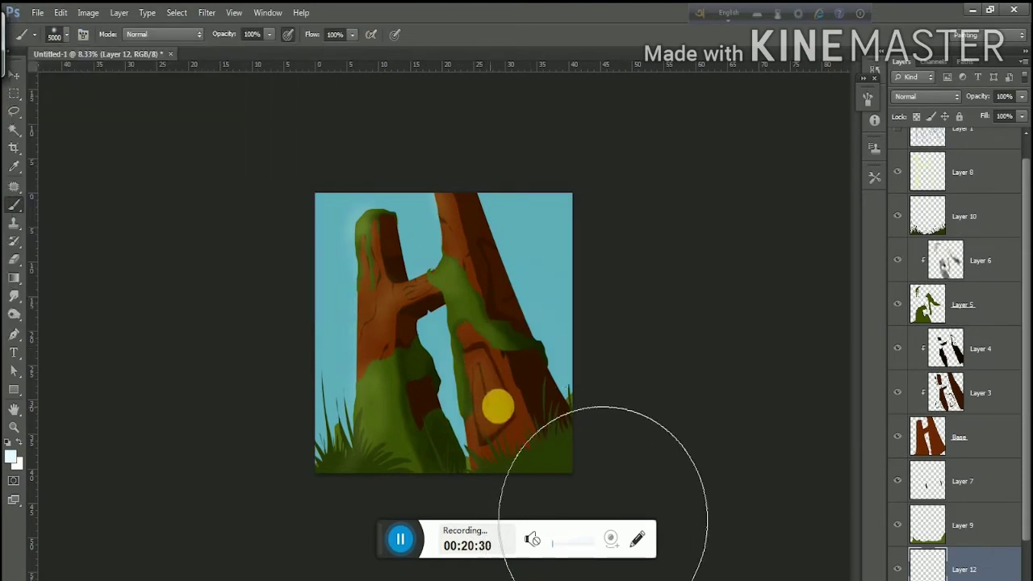
click(492, 399)
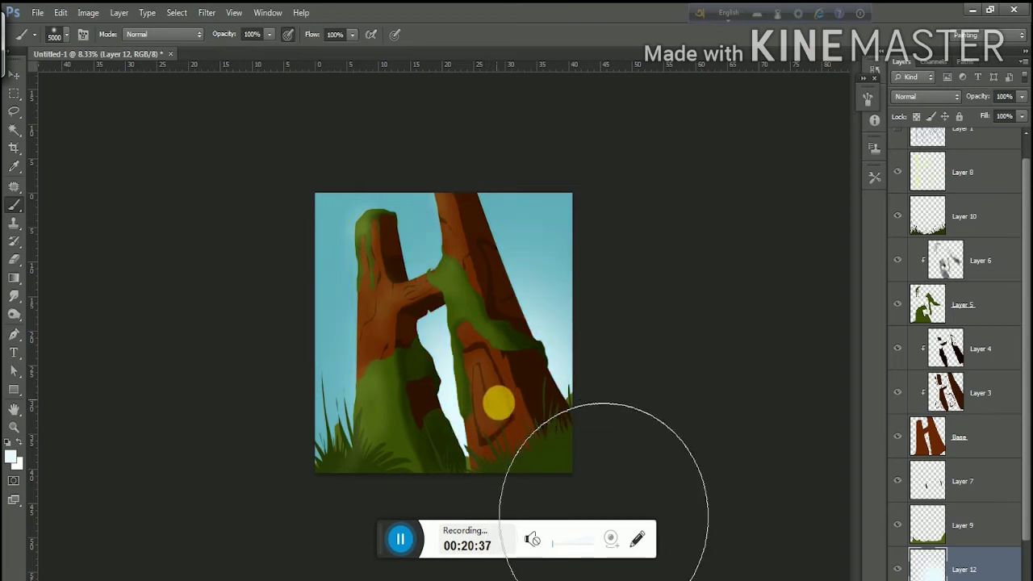
Darken the top of the sky with dark teal
click(11, 449)
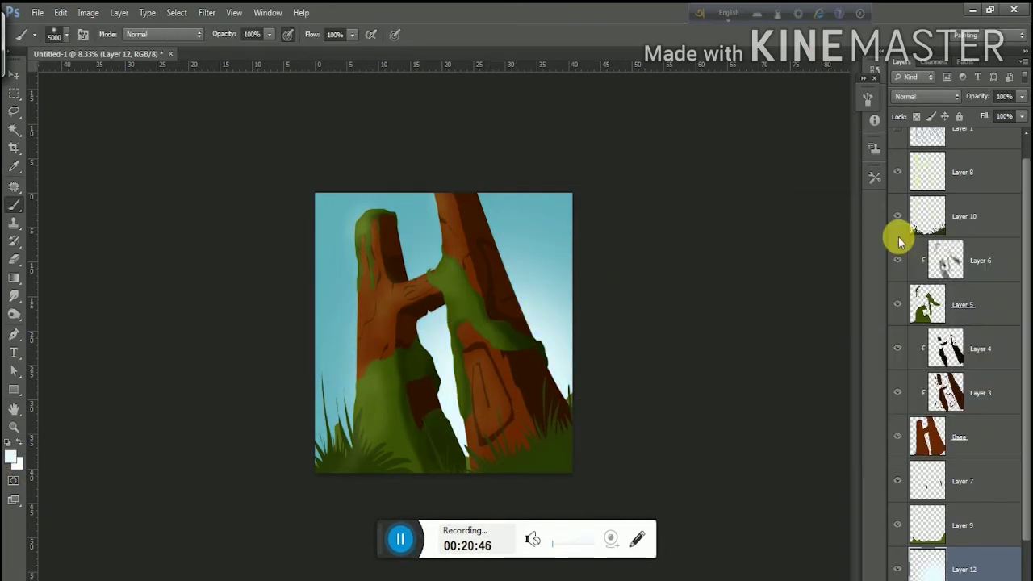
click(480, 168)
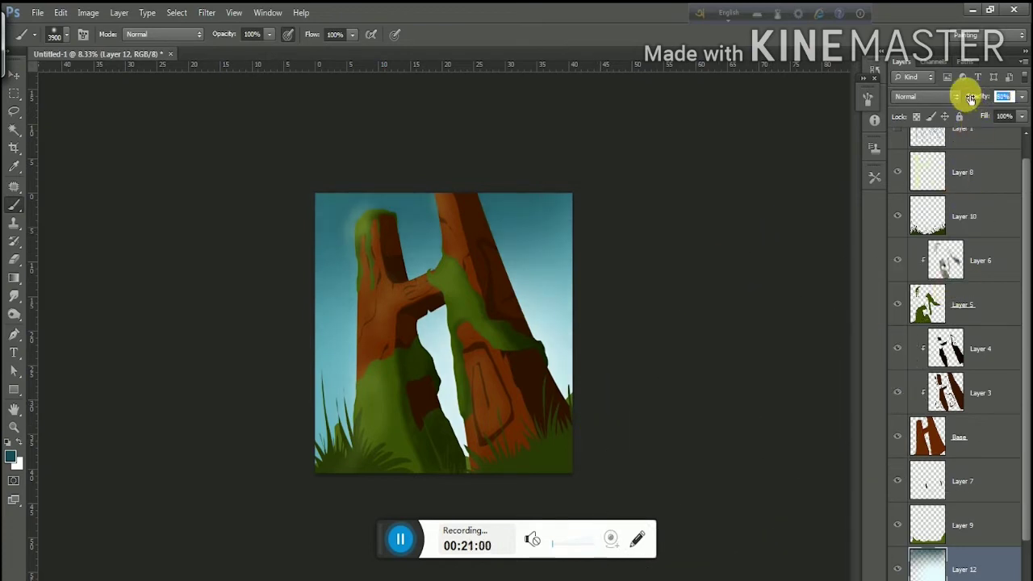
scroll(1001, 216, up, 1)
click(980, 198)
Add Layer 13 and set the foreground colour to pale yellow
key(ctrl+shift+alt+n)
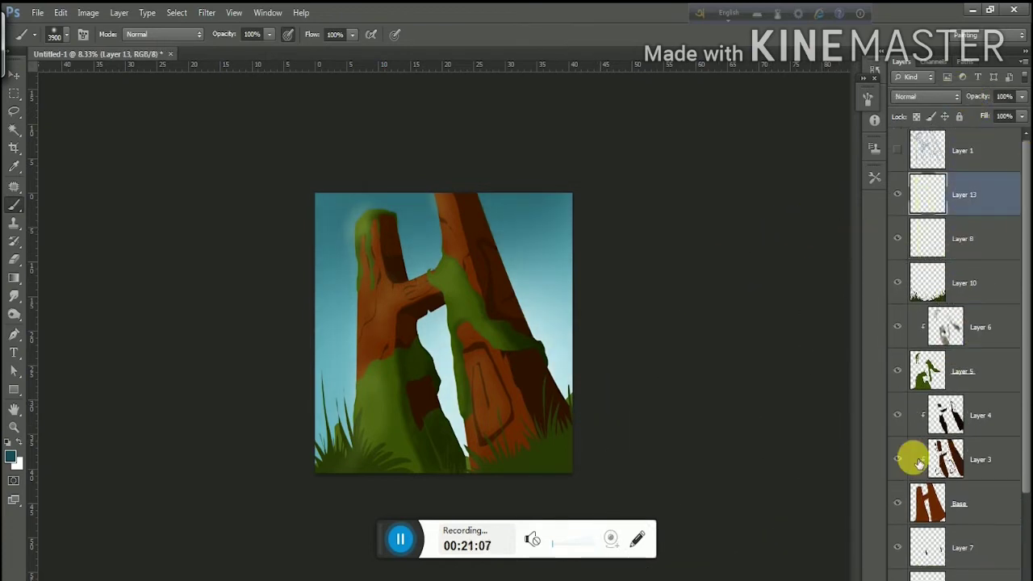
click(11, 456)
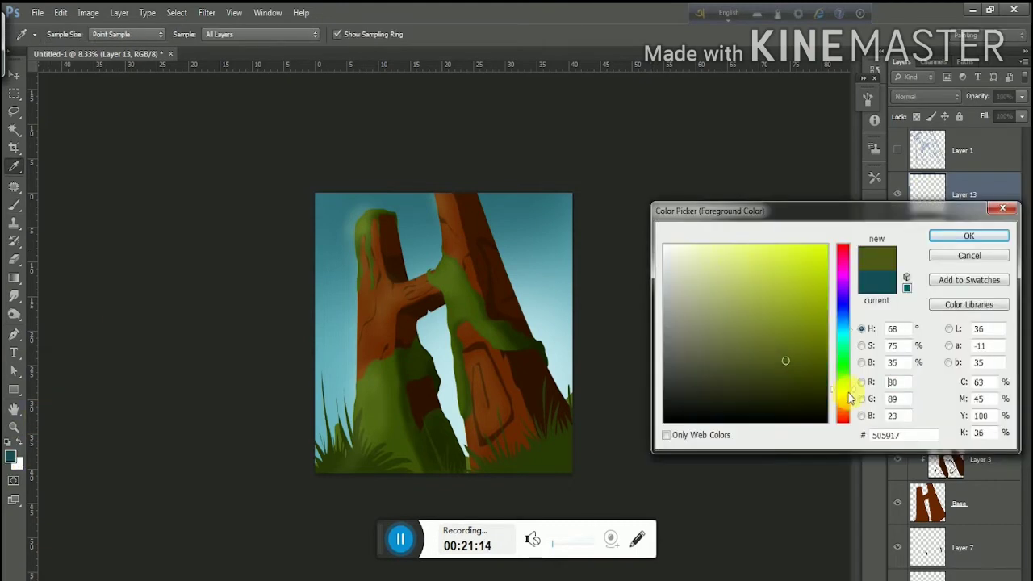
click(727, 248)
drag(729, 250, 736, 254)
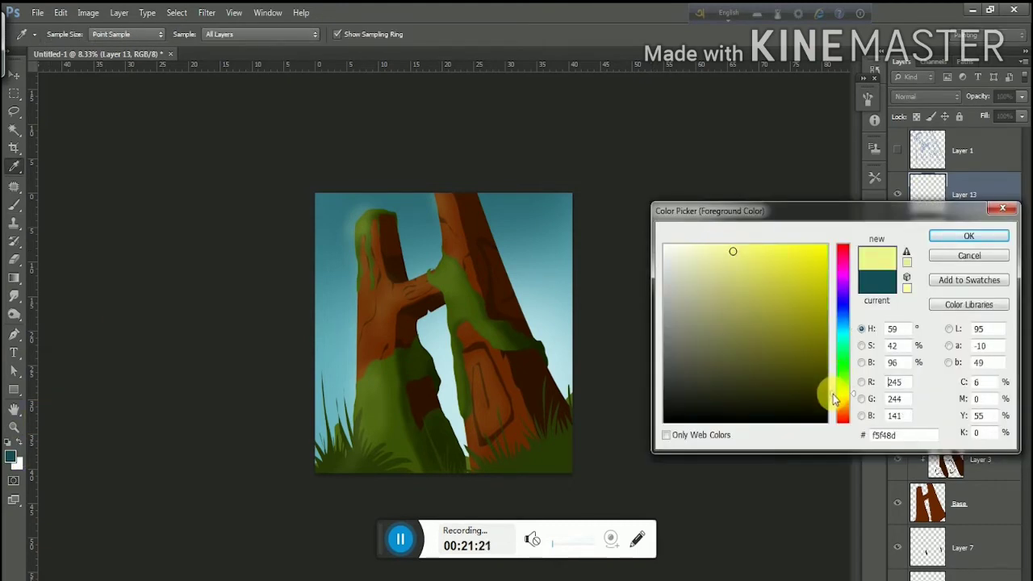
click(968, 236)
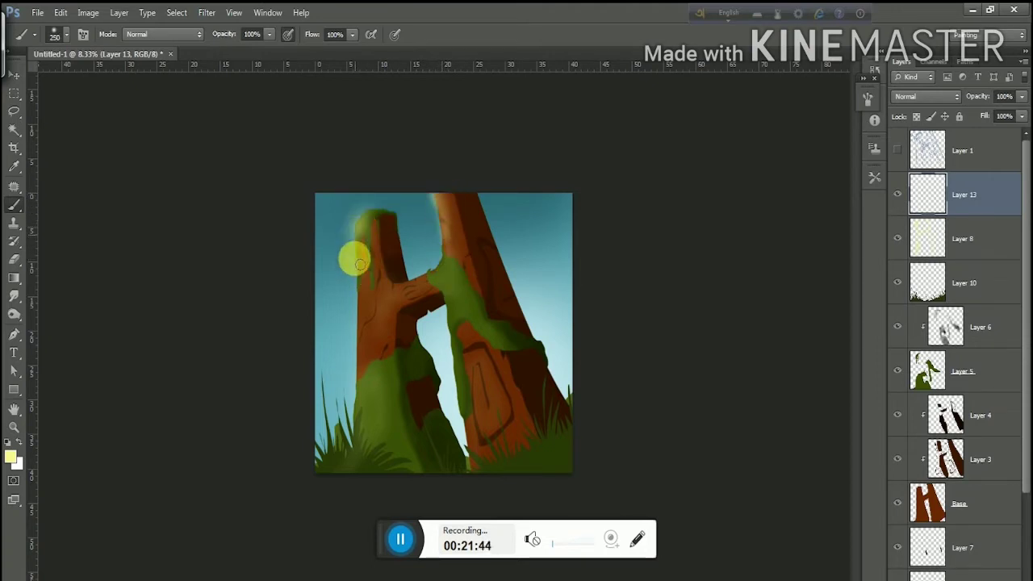
Paint pale yellow rim light along the left trunk edge and crossbar top
mouse_move(360, 264)
mouse_down()
mouse_move(357, 392)
mouse_move(362, 253)
mouse_up()
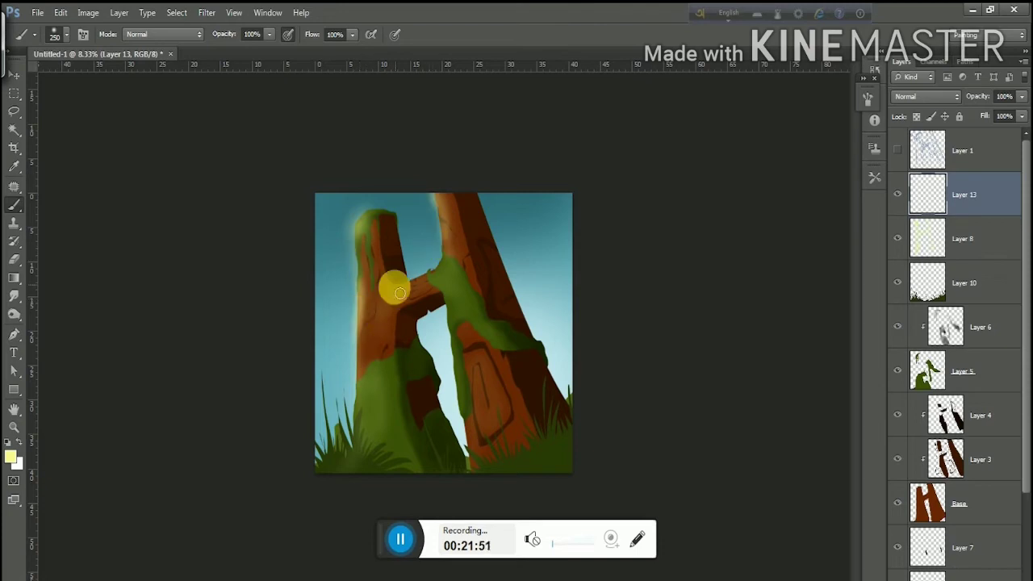
mouse_move(399, 293)
mouse_down()
mouse_move(410, 293)
mouse_move(396, 299)
mouse_move(380, 272)
mouse_move(390, 342)
mouse_up()
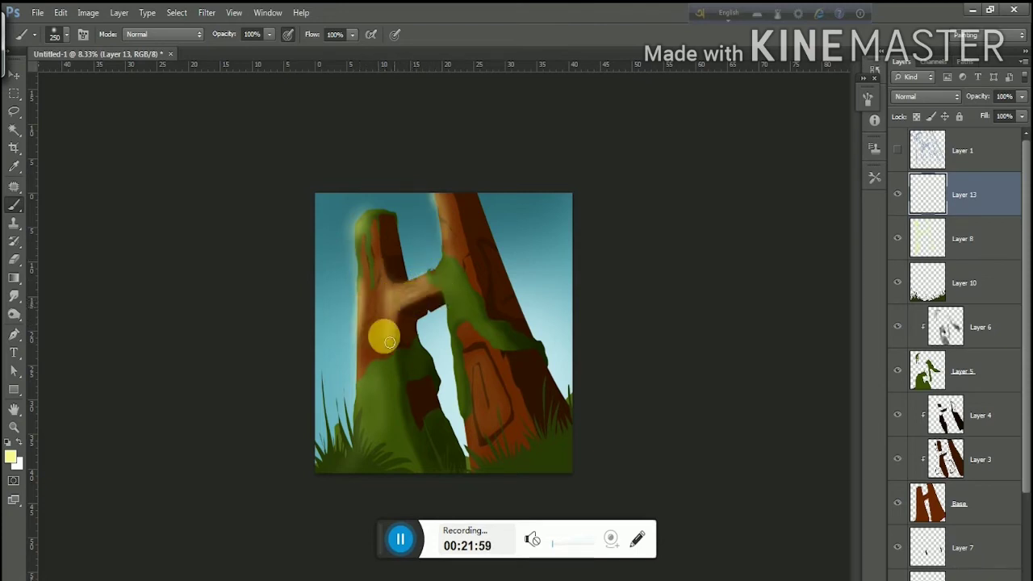
click(420, 445)
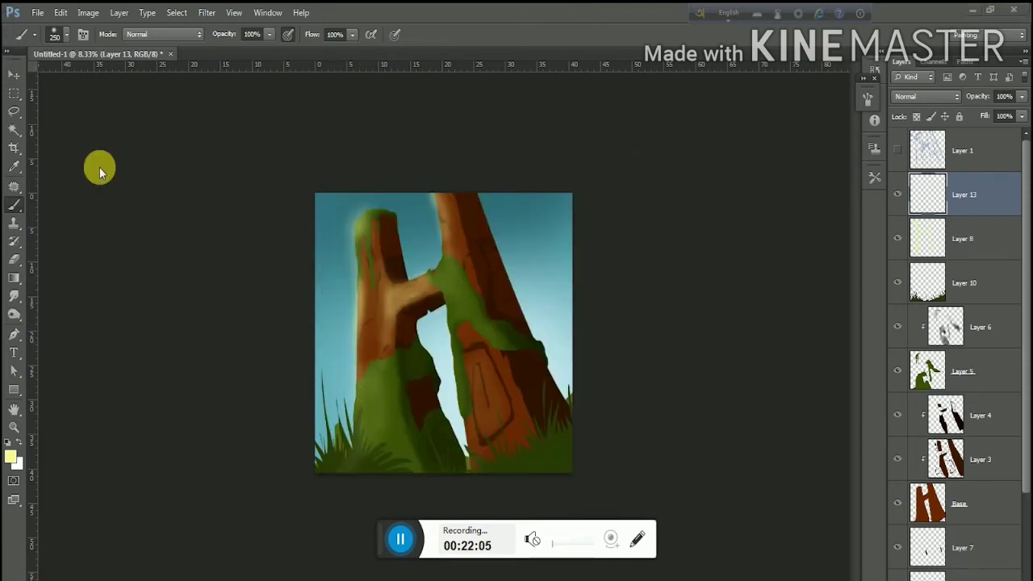
click(300, 12)
click(384, 333)
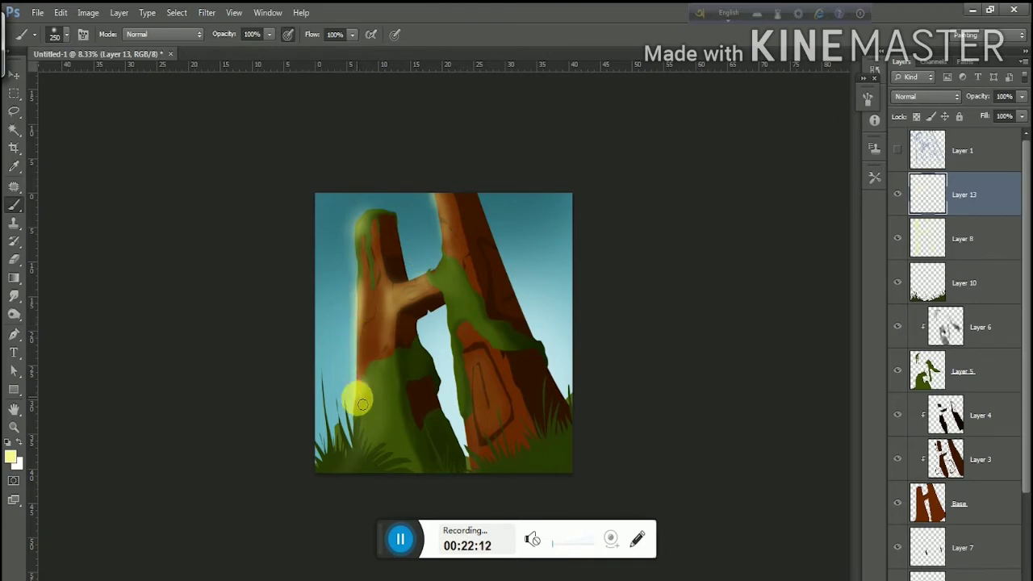
drag(352, 337, 355, 452)
Move the highlight layer below Layer 10 and brighten the crossbar junction moss
drag(960, 194, 934, 300)
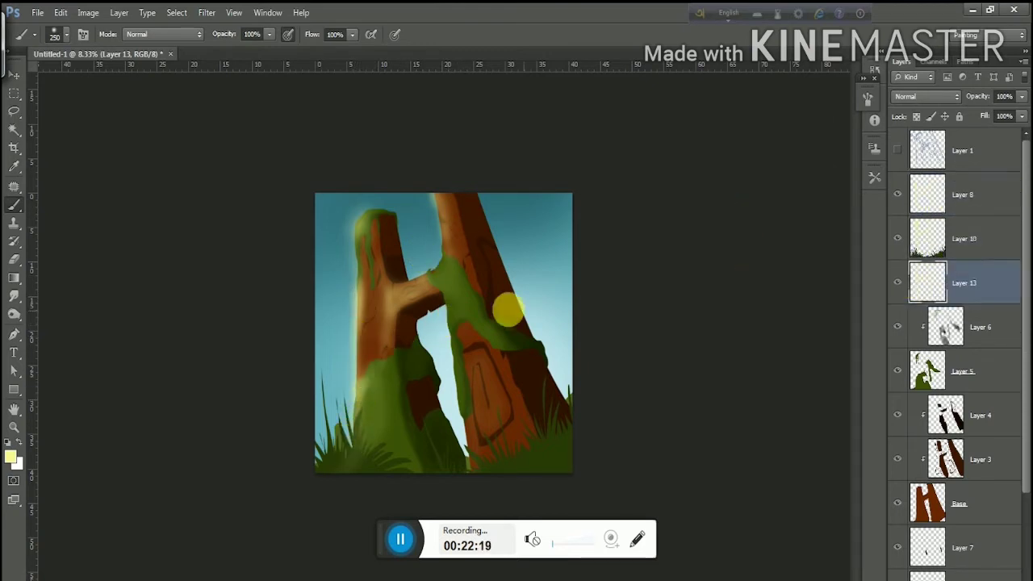
drag(450, 296, 455, 307)
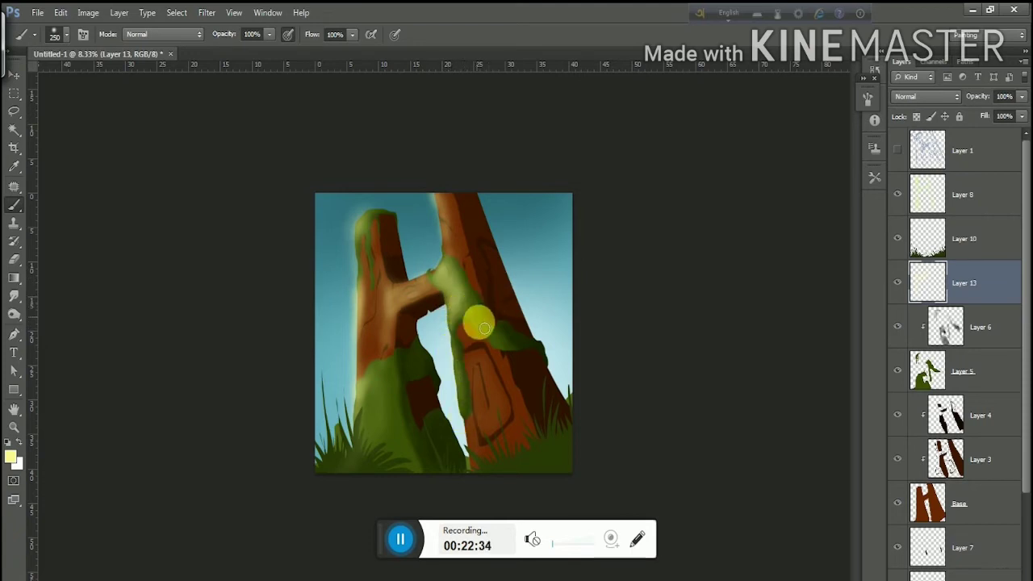
mouse_move(512, 352)
mouse_down()
mouse_move(438, 238)
mouse_move(368, 227)
mouse_move(438, 196)
mouse_move(492, 326)
mouse_up()
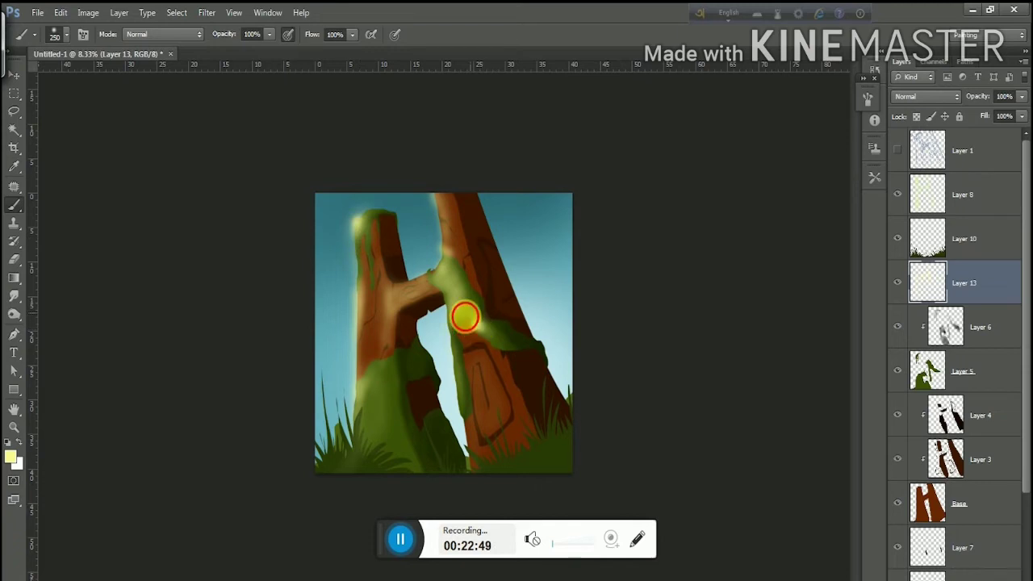
Pick a paler yellow and add Layer 14 above Layer 6
click(11, 457)
click(734, 267)
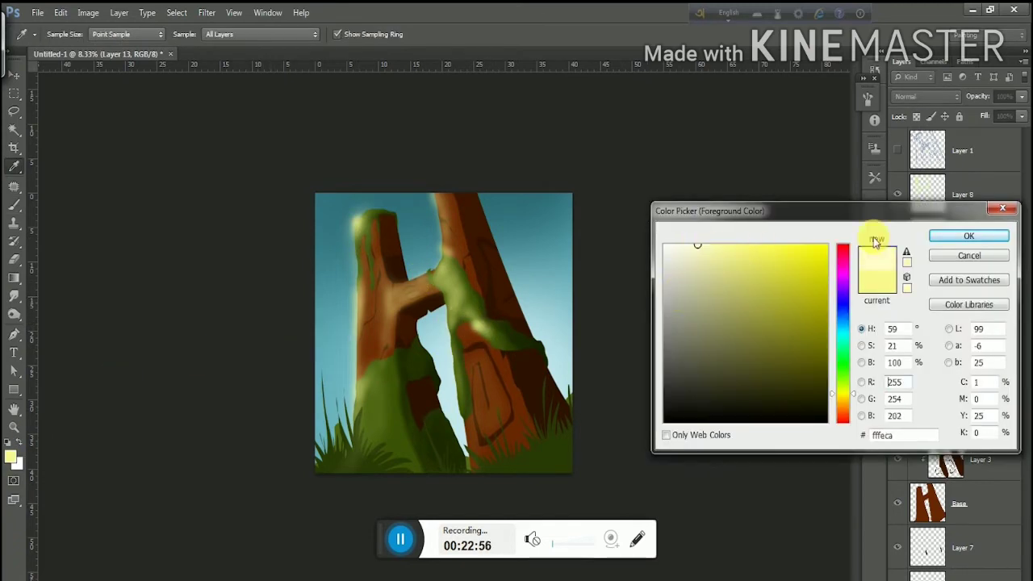
click(922, 234)
click(960, 349)
key(ctrl+shift+alt+n)
Choose a new brush tip and dark green, then trace a thin vine up the right trunk
click(58, 34)
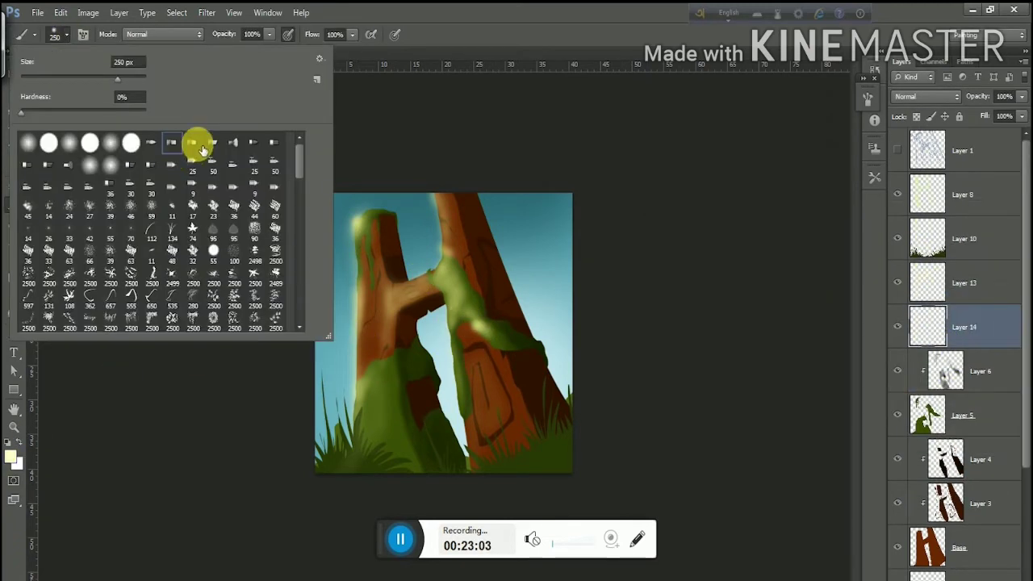
click(411, 93)
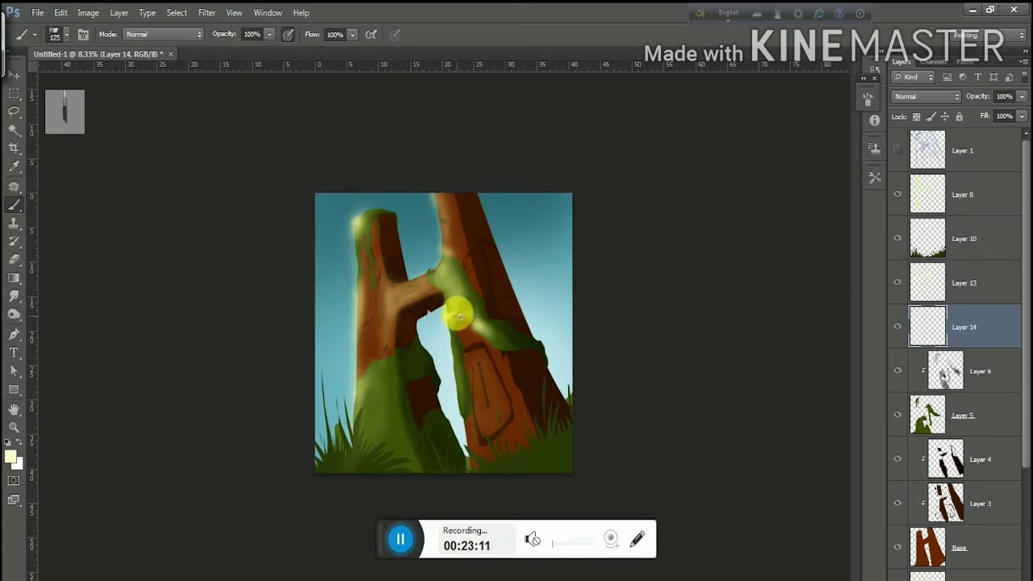
click(14, 111)
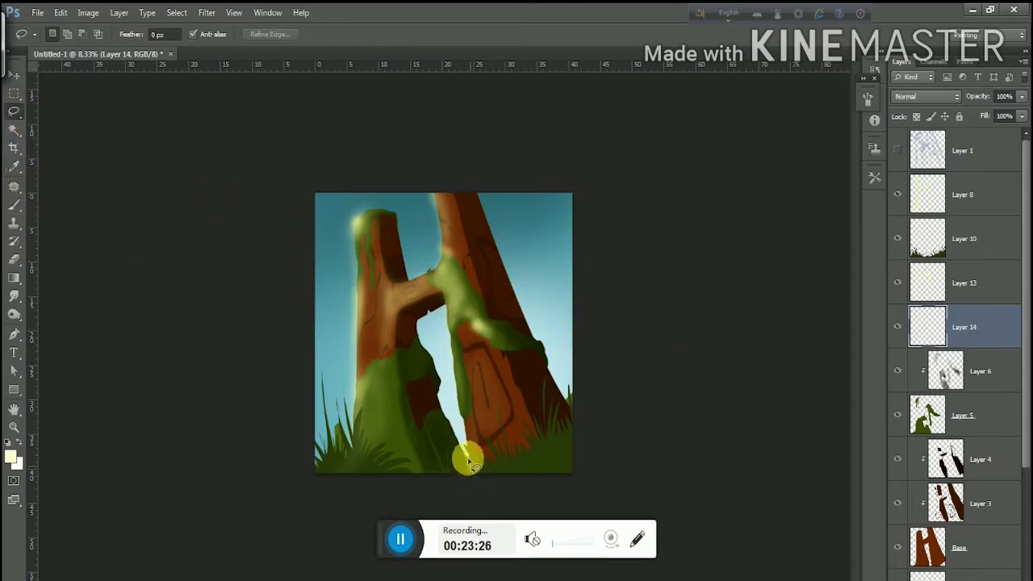
mouse_move(468, 461)
mouse_down()
mouse_move(540, 359)
mouse_move(490, 414)
mouse_move(468, 464)
mouse_move(523, 292)
mouse_move(462, 409)
mouse_up()
click(11, 457)
click(687, 302)
click(920, 235)
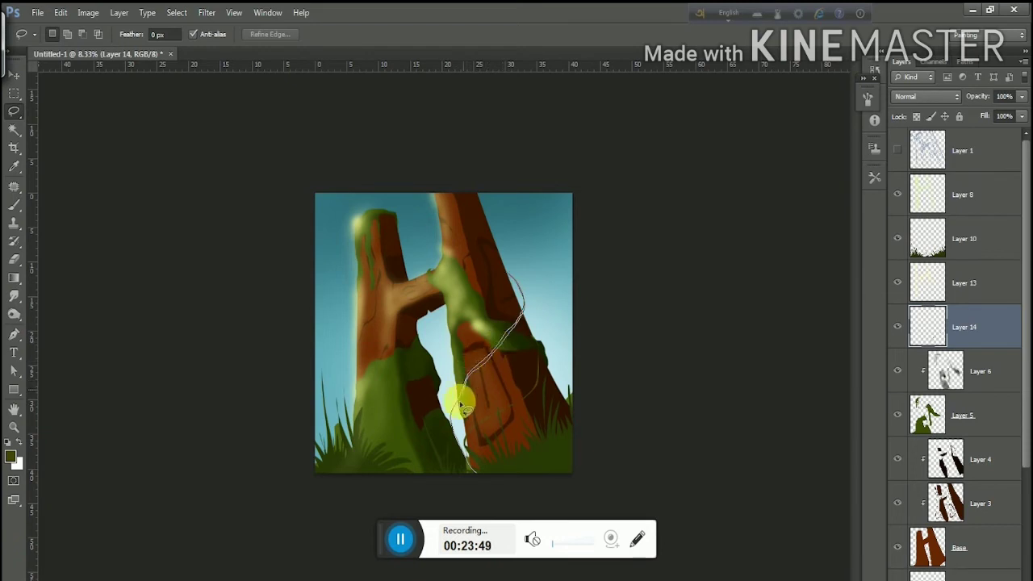
mouse_move(477, 476)
mouse_down()
mouse_move(516, 362)
mouse_move(438, 250)
mouse_move(495, 239)
mouse_move(438, 245)
mouse_move(489, 222)
mouse_move(463, 242)
mouse_move(484, 215)
mouse_move(444, 257)
mouse_move(471, 251)
mouse_up()
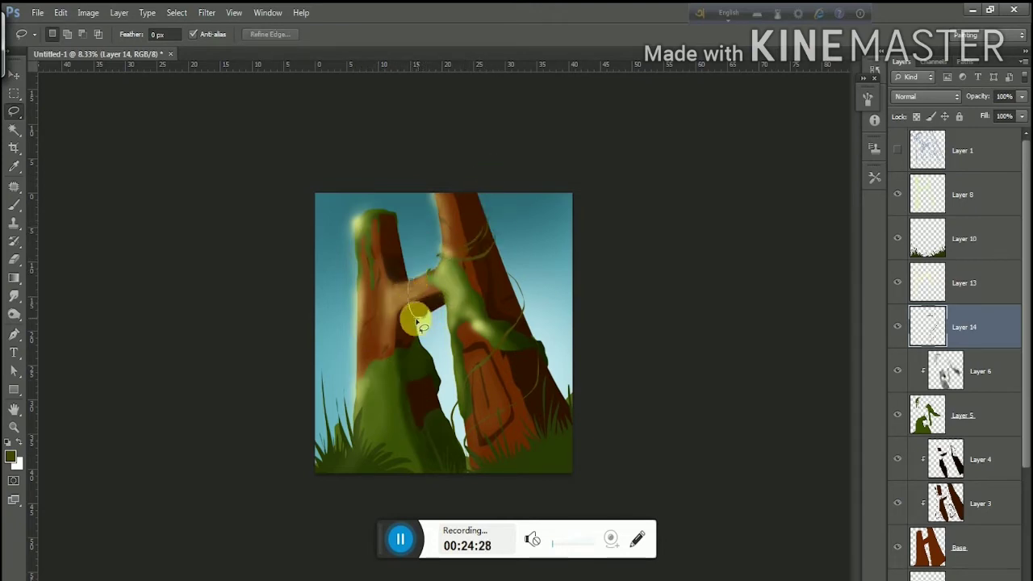
Outline vines across the crossbar and curling around the left trunk, then deselect
mouse_move(432, 293)
mouse_down()
mouse_move(461, 244)
mouse_move(411, 272)
mouse_move(433, 337)
mouse_up()
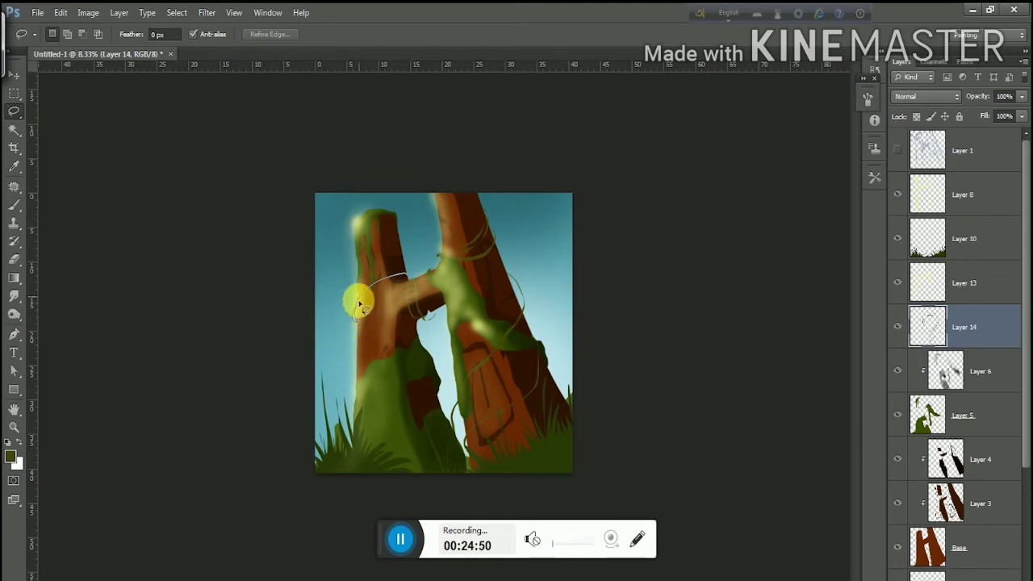
drag(360, 305, 356, 337)
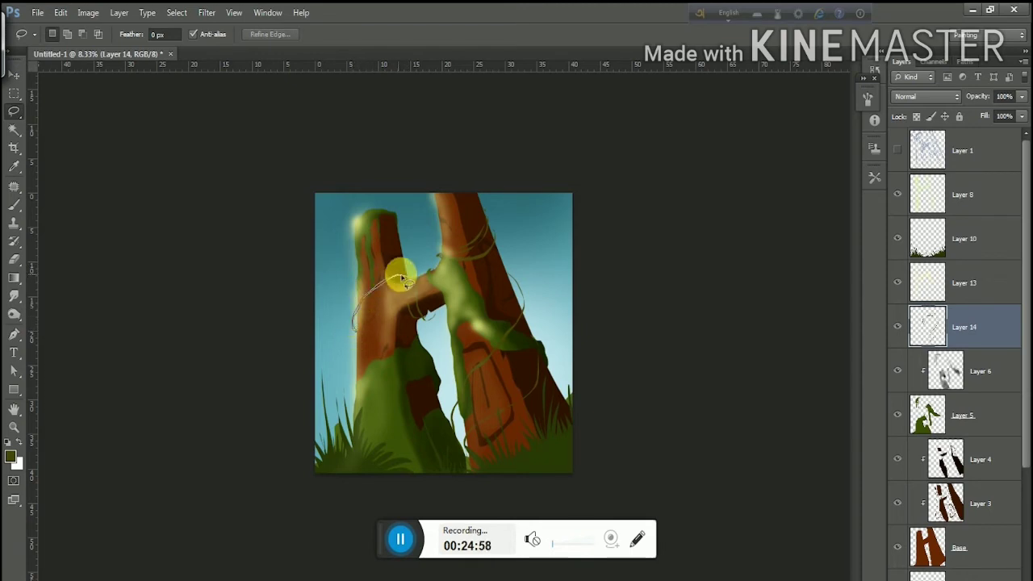
drag(352, 329, 412, 277)
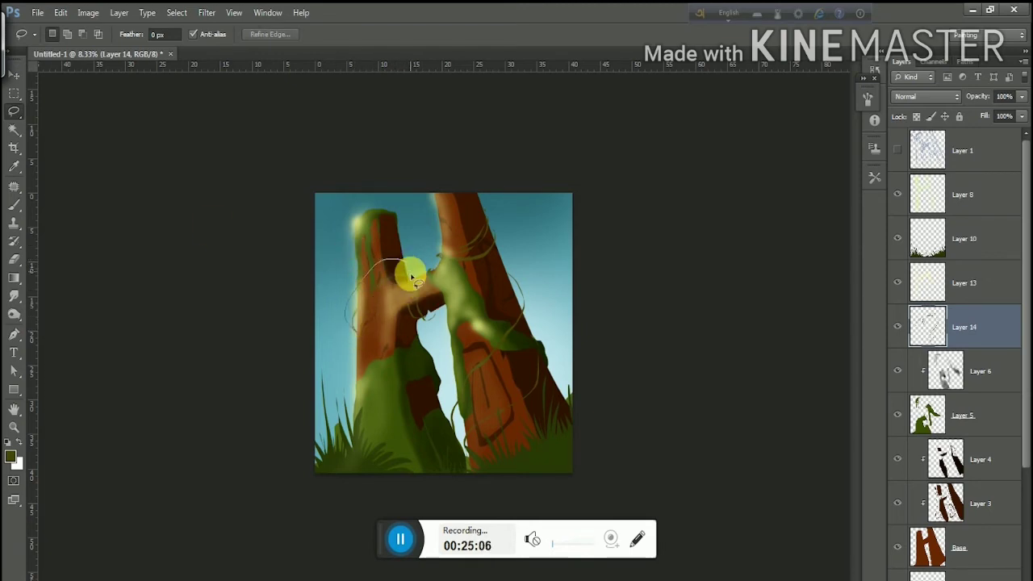
mouse_move(349, 300)
mouse_down()
mouse_move(363, 327)
mouse_move(358, 393)
mouse_move(353, 380)
mouse_up()
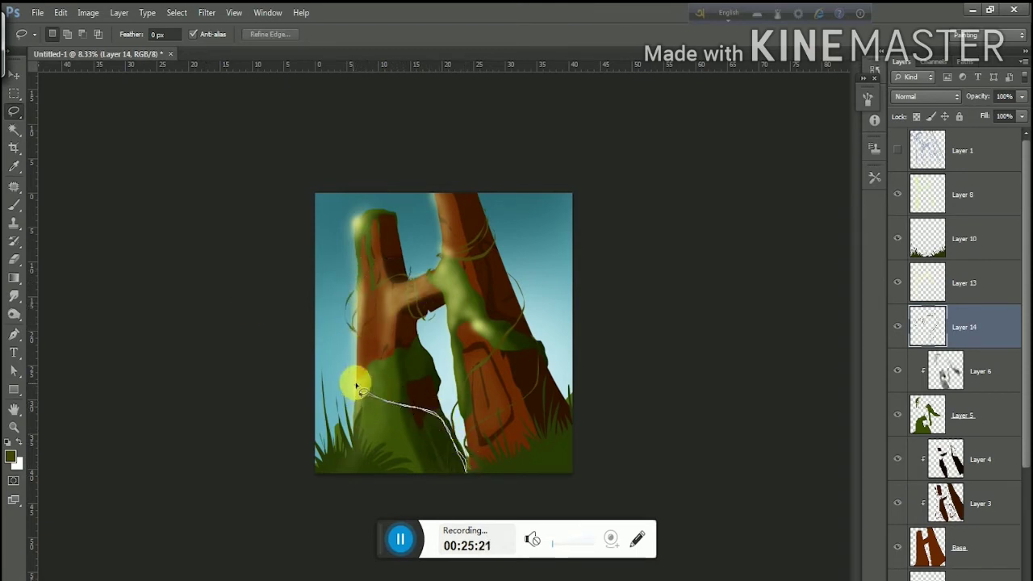
key(ctrl+d)
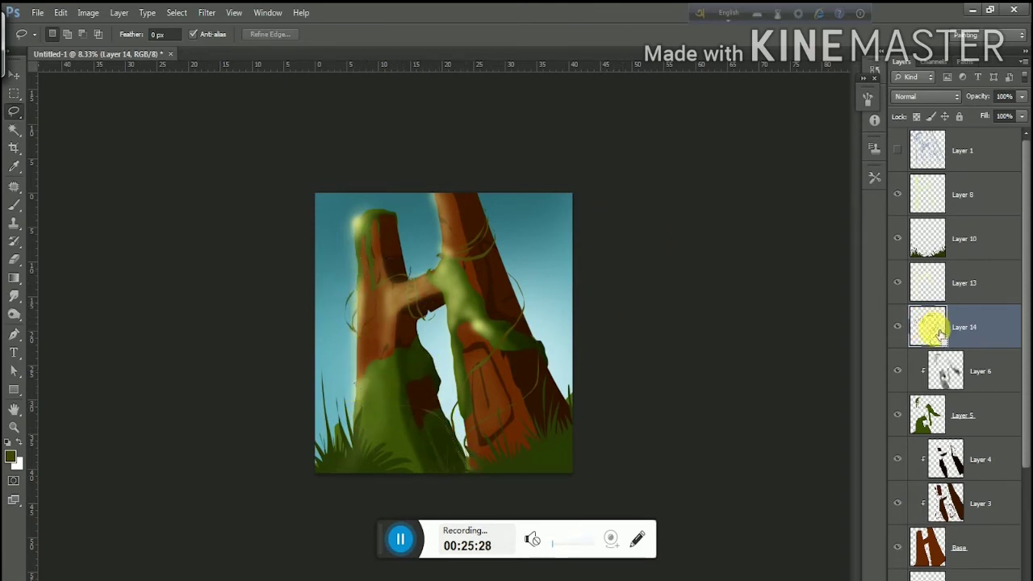
Brush pale yellow highlights over the vines on a new layer clipped to the vine layer
ctrl+click(939, 333)
key(ctrl+shift+alt+n)
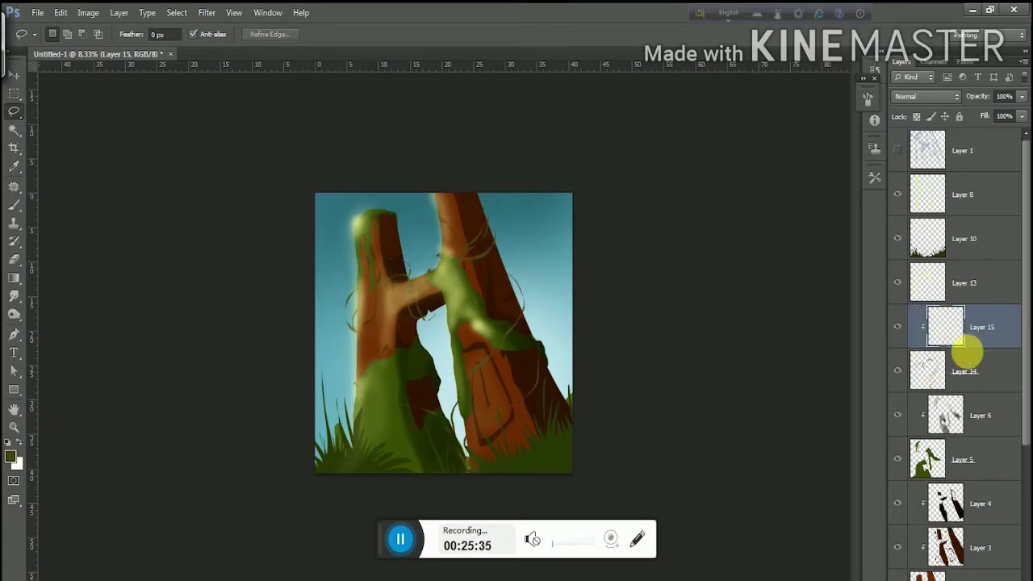
key(b)
click(10, 457)
click(813, 396)
click(945, 233)
right_click(138, 105)
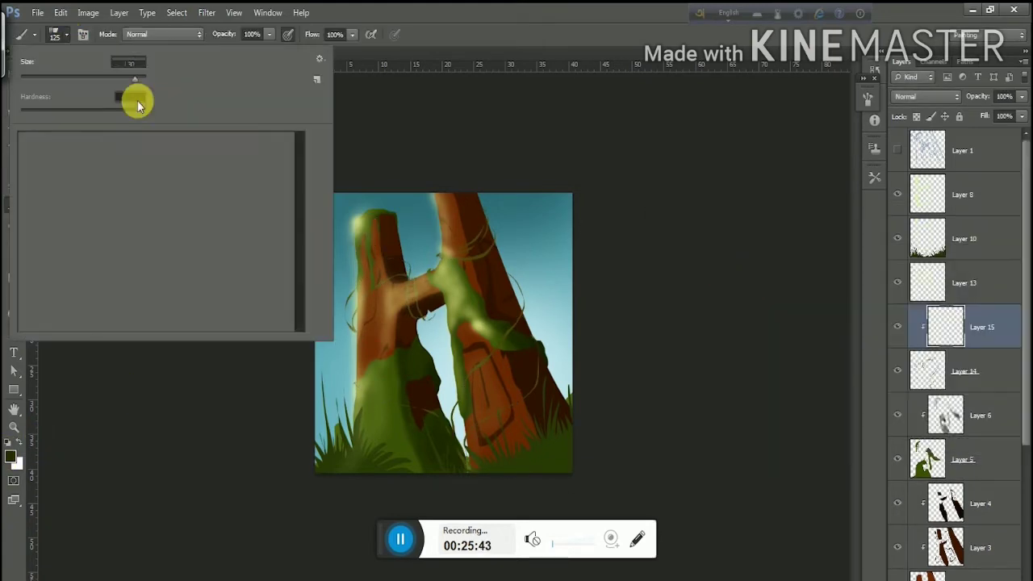
key(Return)
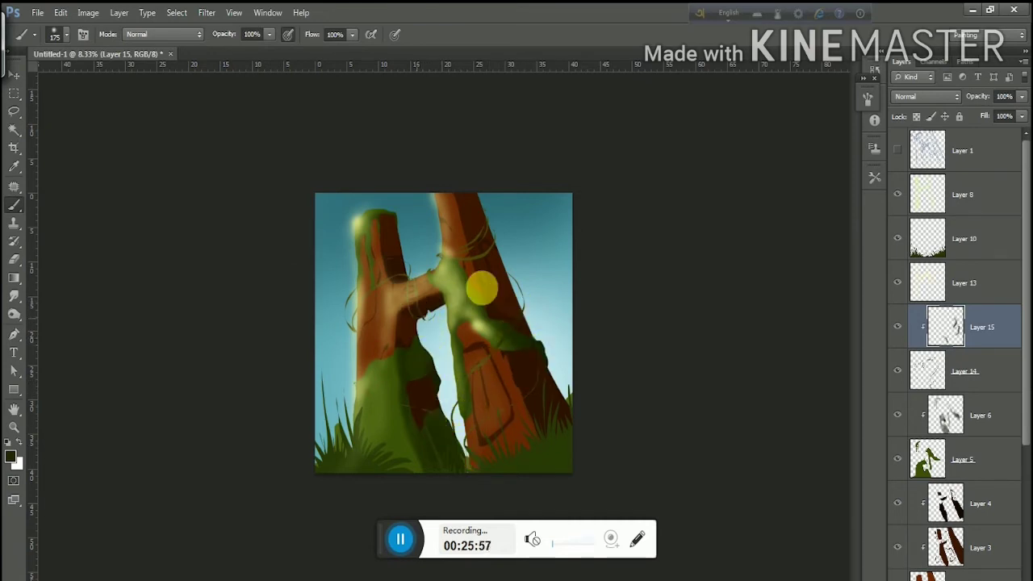
drag(489, 247, 392, 277)
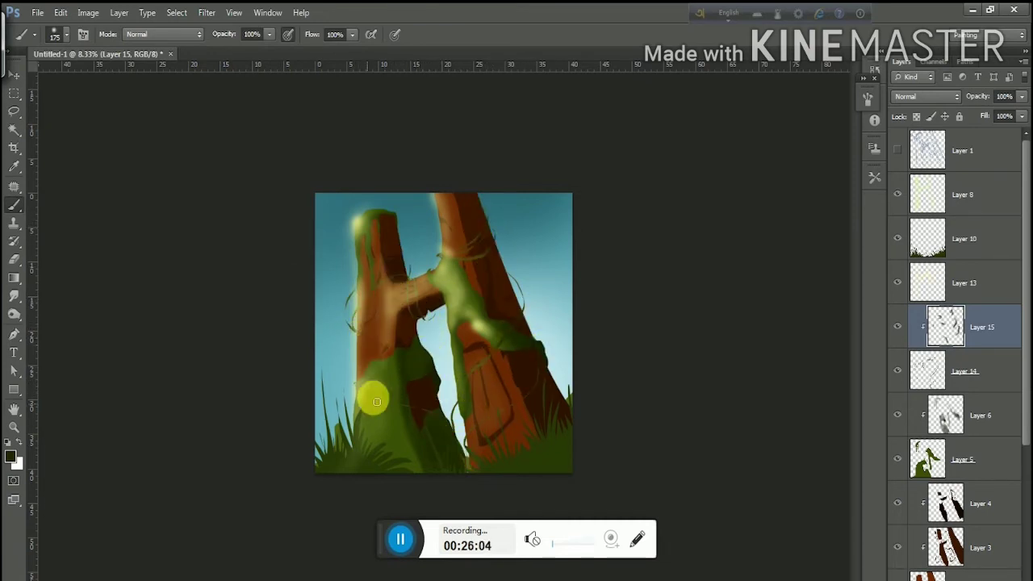
key(Return)
drag(453, 260, 411, 306)
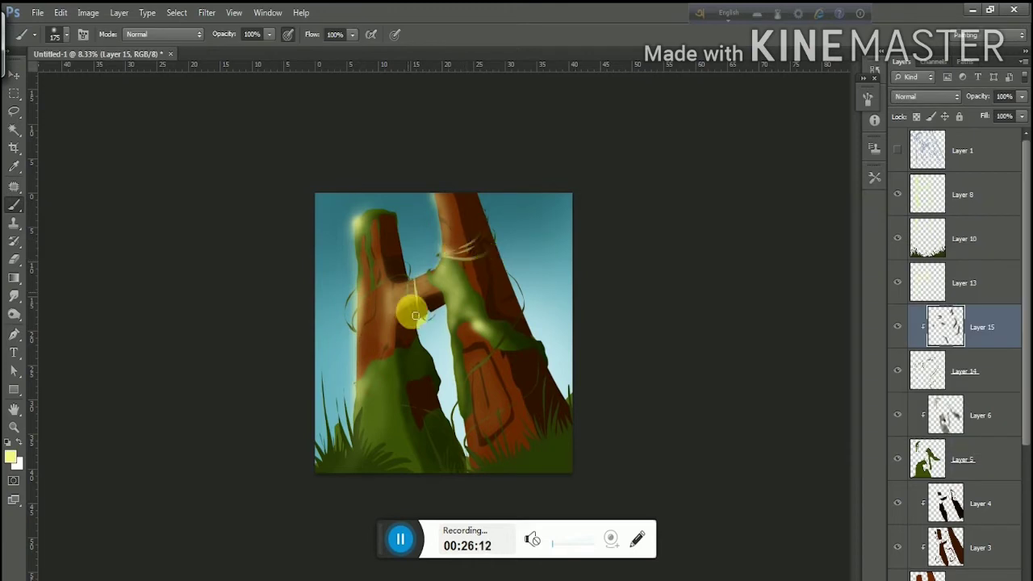
drag(354, 381, 415, 401)
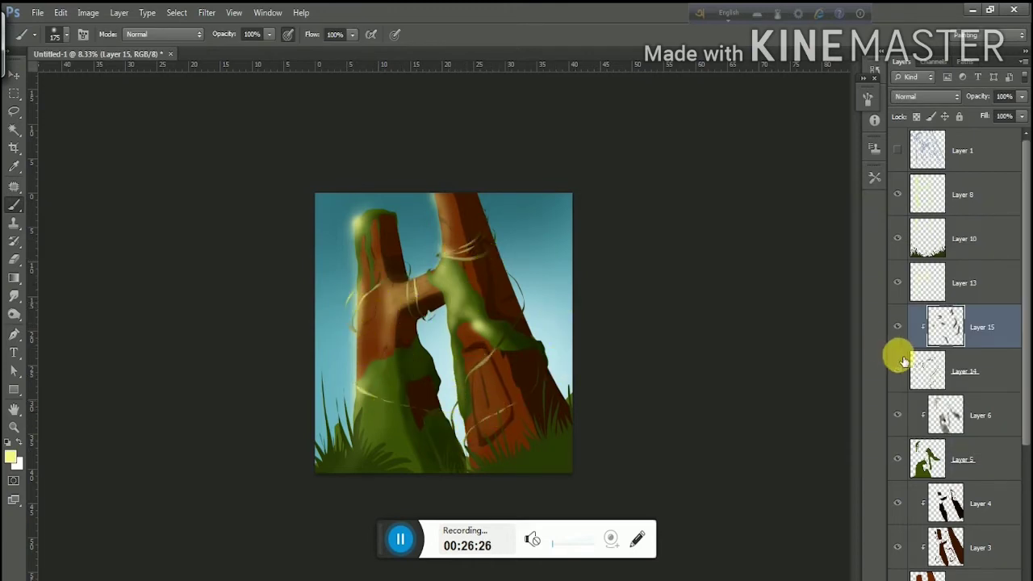
Add an empty layer below the vines, with dark brown paint and a 300 px brush
key(ctrl+shift+alt+n)
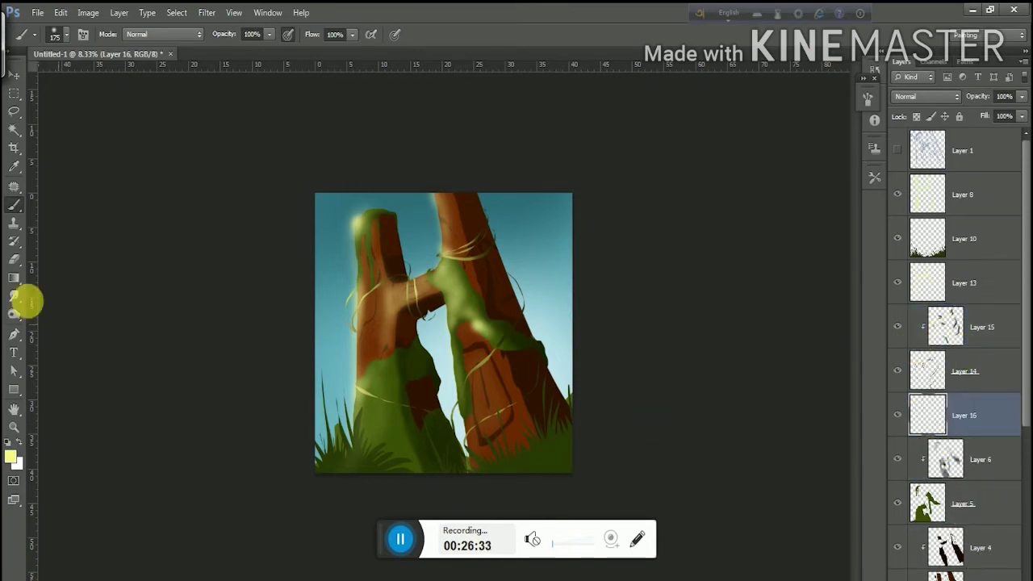
click(11, 456)
click(503, 376)
click(968, 233)
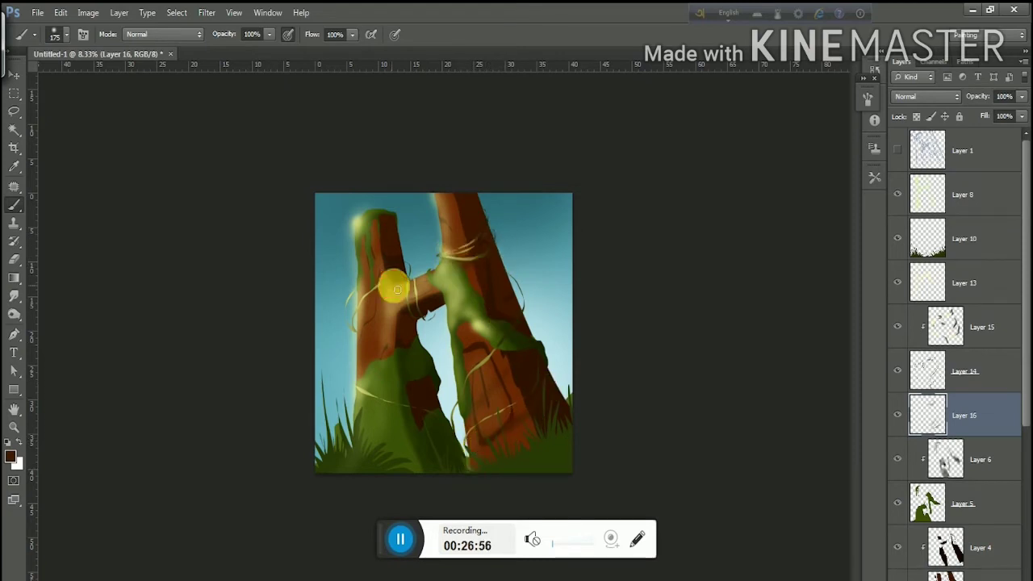
key(bracketright)
key(bracketright)
key(bracketright)
scroll(1008, 476, down, 3)
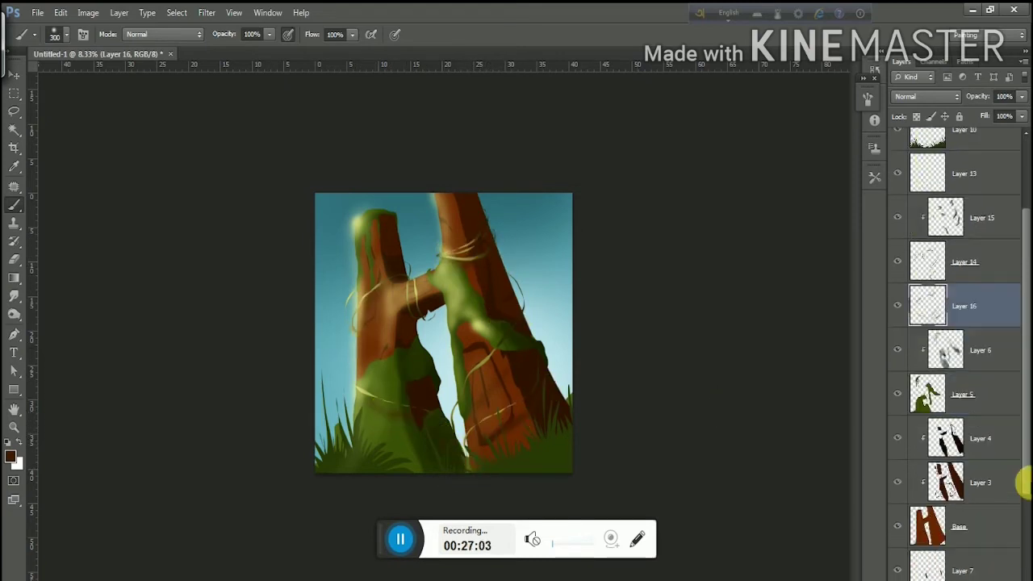
Create a new layer clipped to wood Layer 4 and set dark brown as the paint colour
click(989, 468)
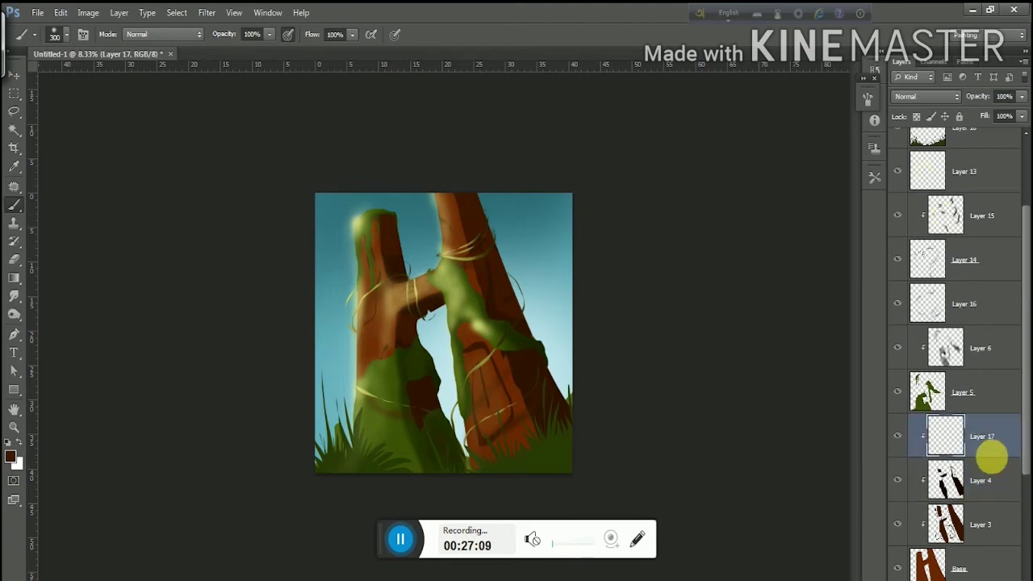
click(12, 457)
key(Escape)
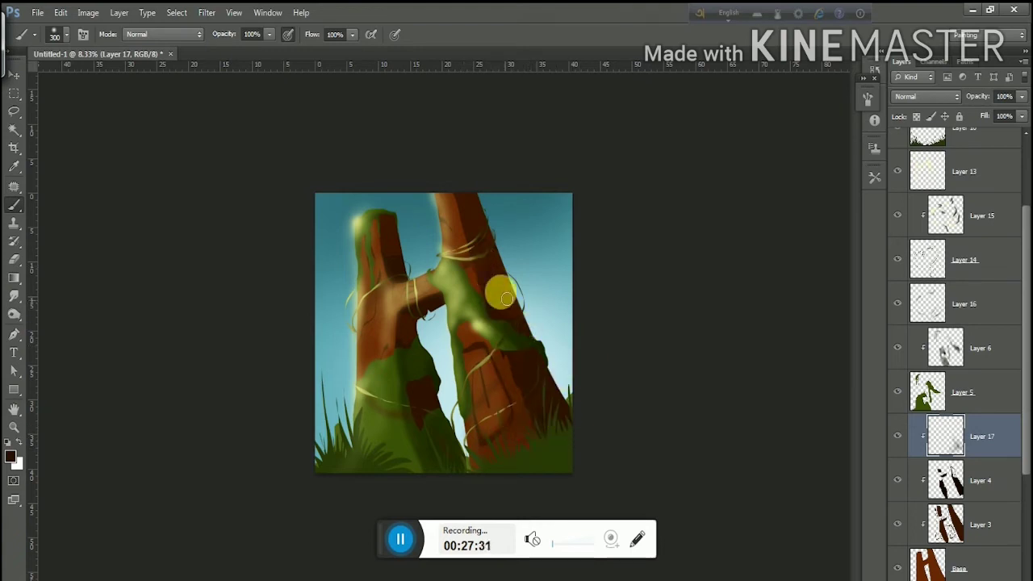
click(525, 431)
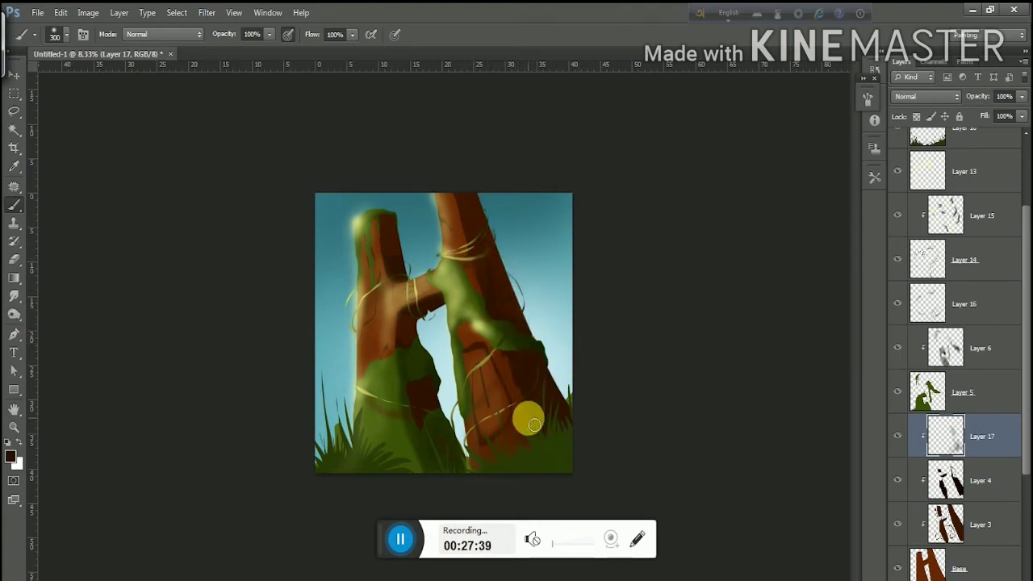
click(11, 455)
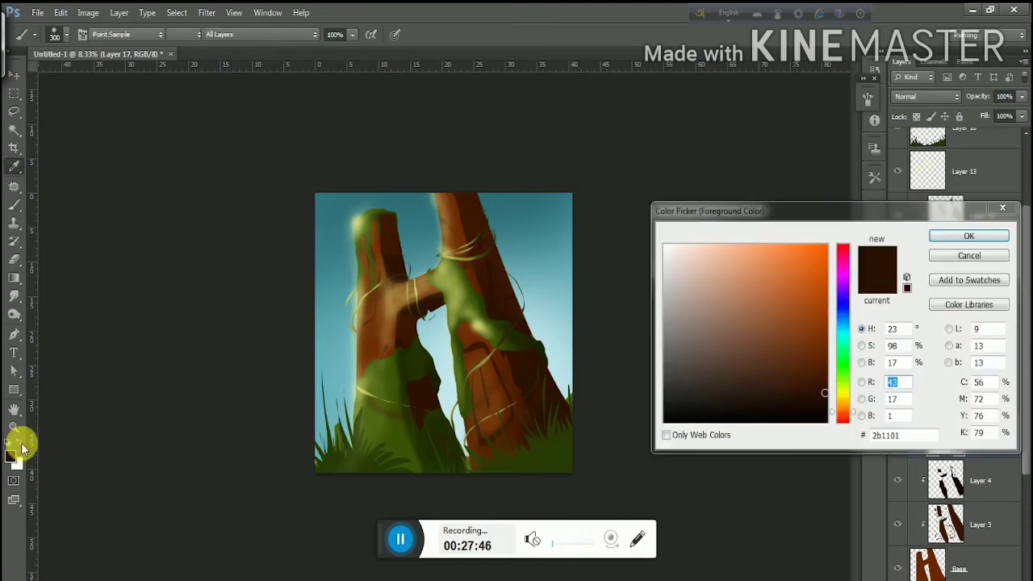
click(968, 233)
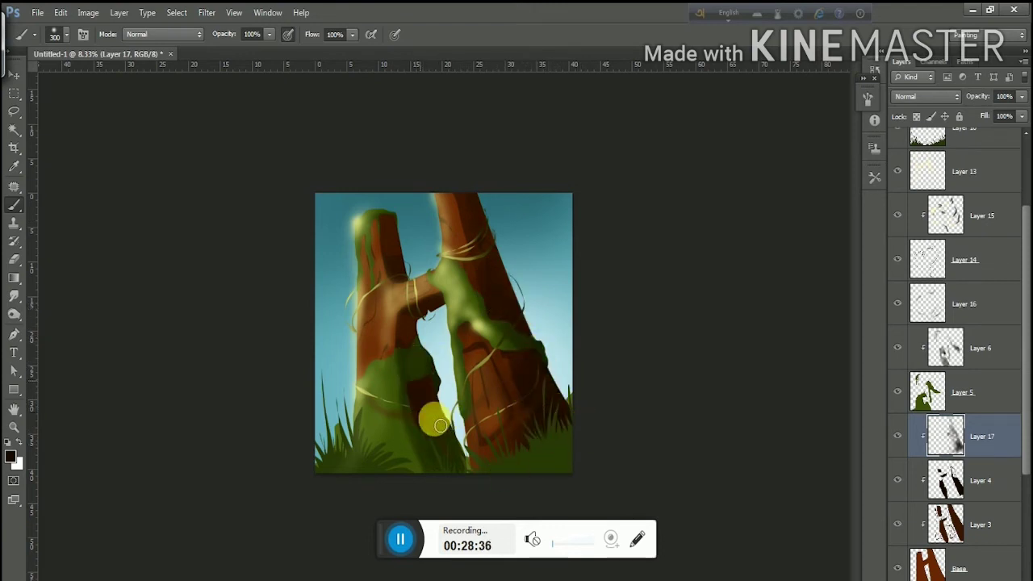
Shade the left and right trunks dark brown on Layer 17, then add Layer 18
drag(450, 310, 397, 248)
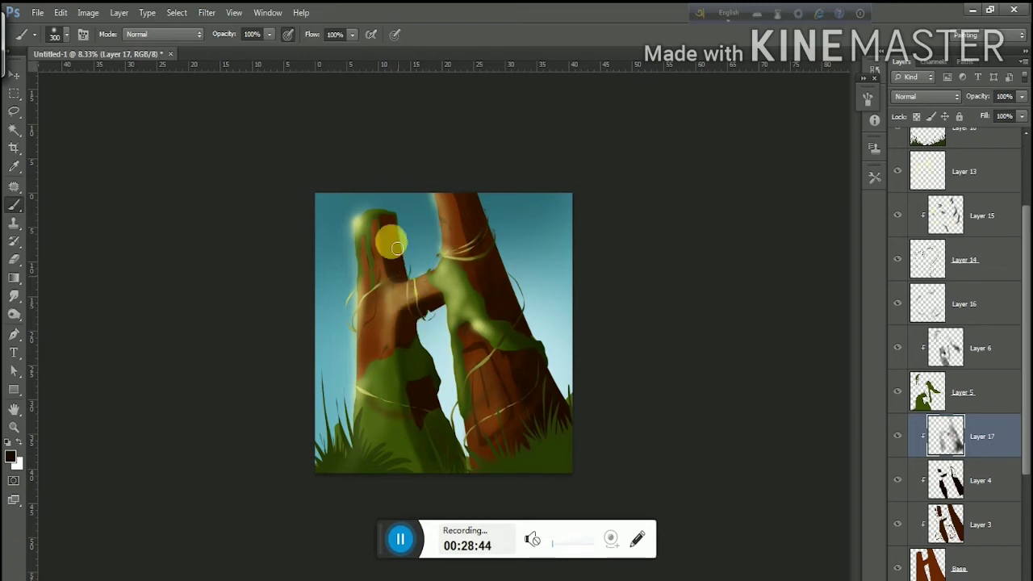
drag(461, 231, 489, 239)
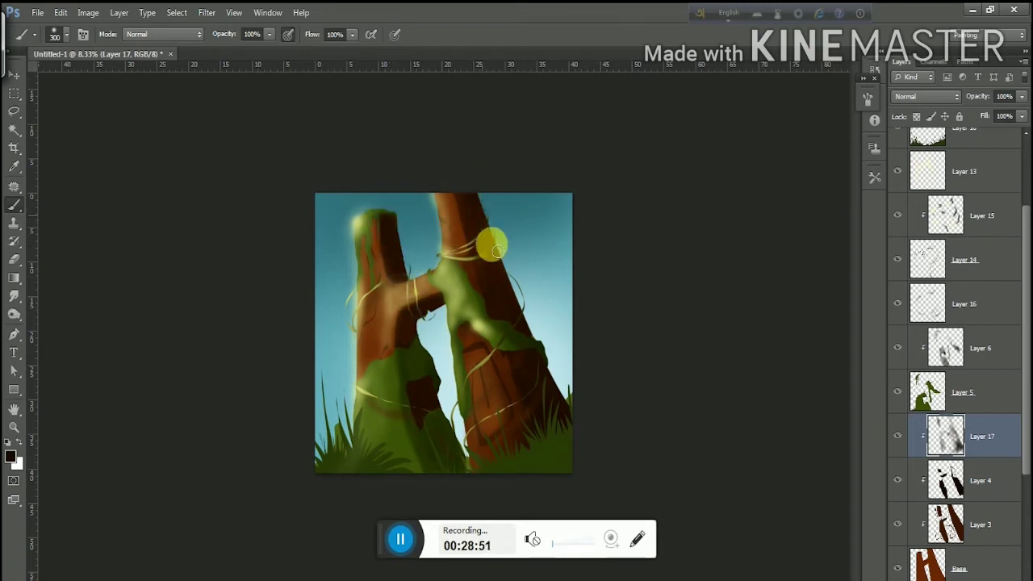
drag(477, 201, 494, 286)
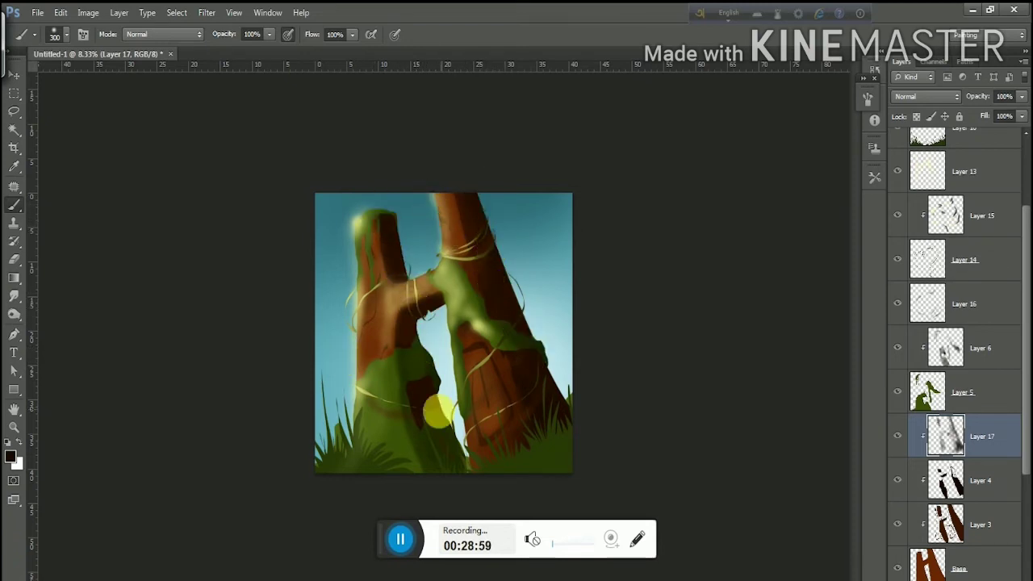
drag(502, 343, 546, 364)
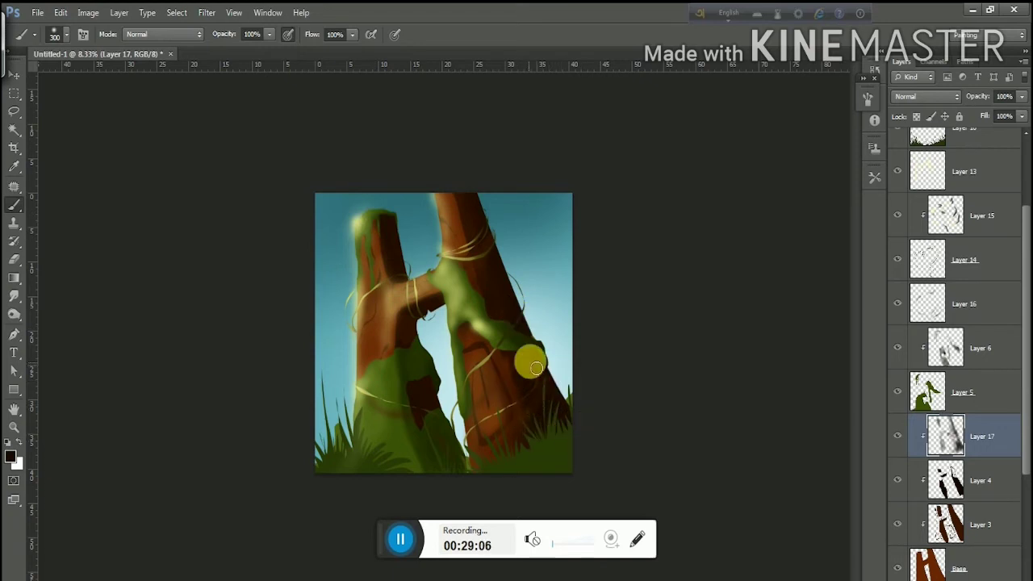
scroll(1023, 408, down, 2)
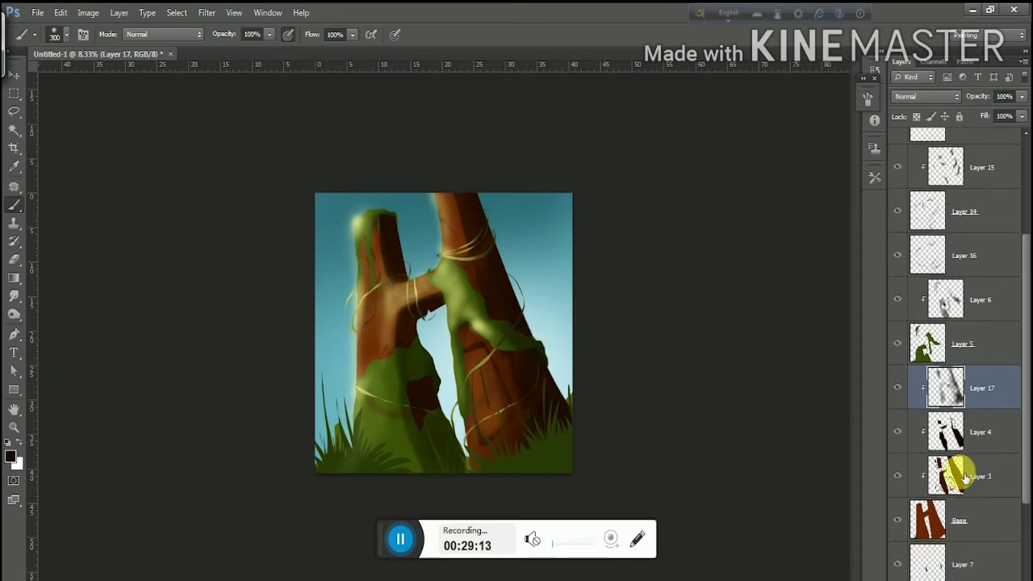
click(939, 459)
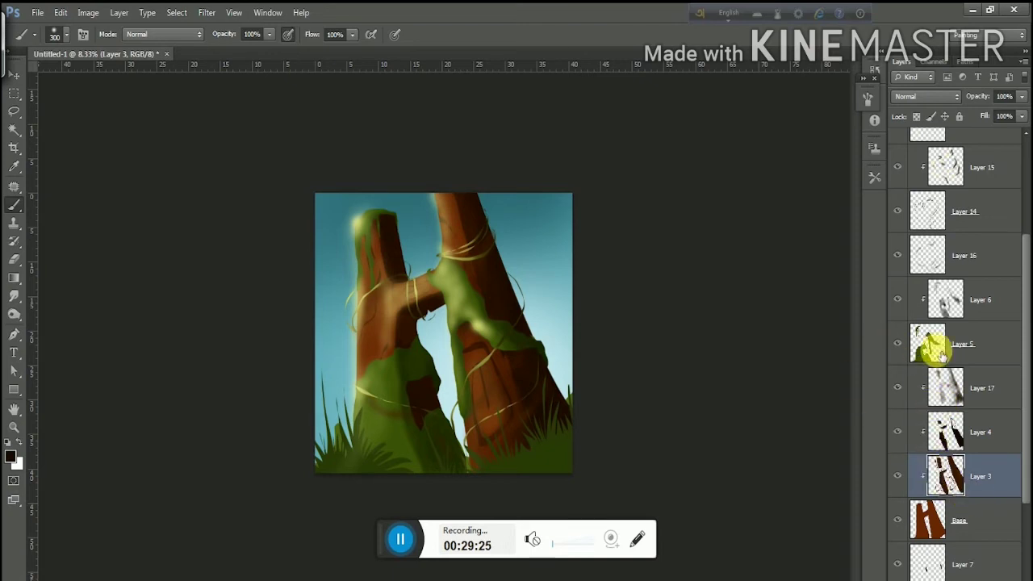
click(973, 379)
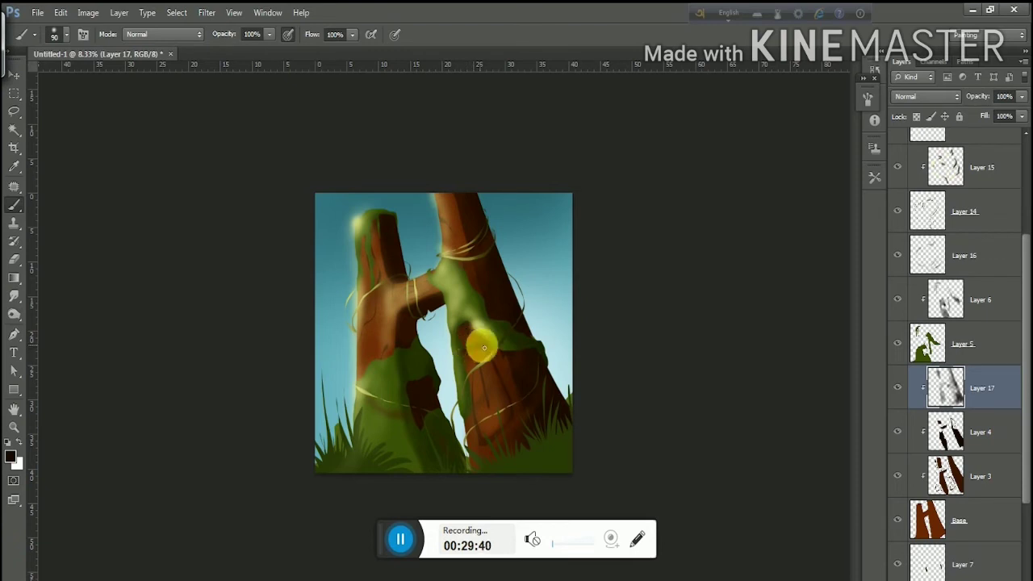
drag(487, 353, 485, 444)
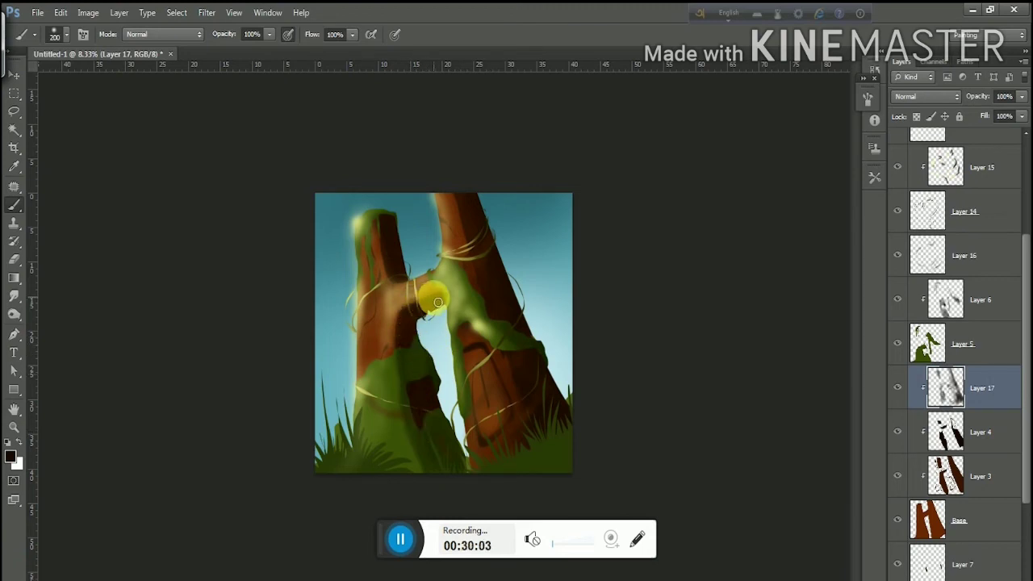
click(999, 577)
Paint pale yellow vines across the lower right trunk on Layer 18
click(11, 457)
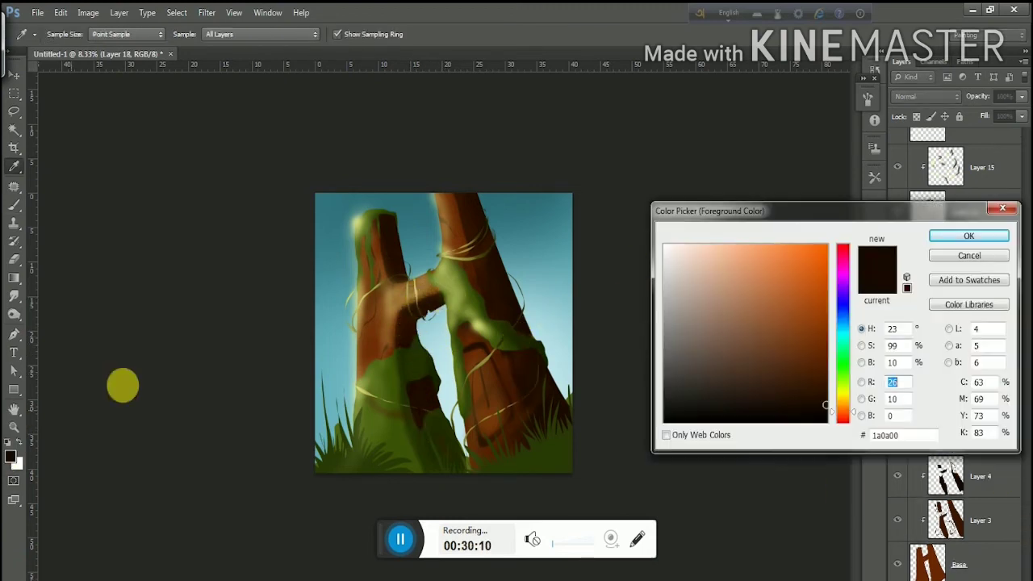
click(484, 379)
click(747, 270)
click(834, 396)
key(Return)
key(b)
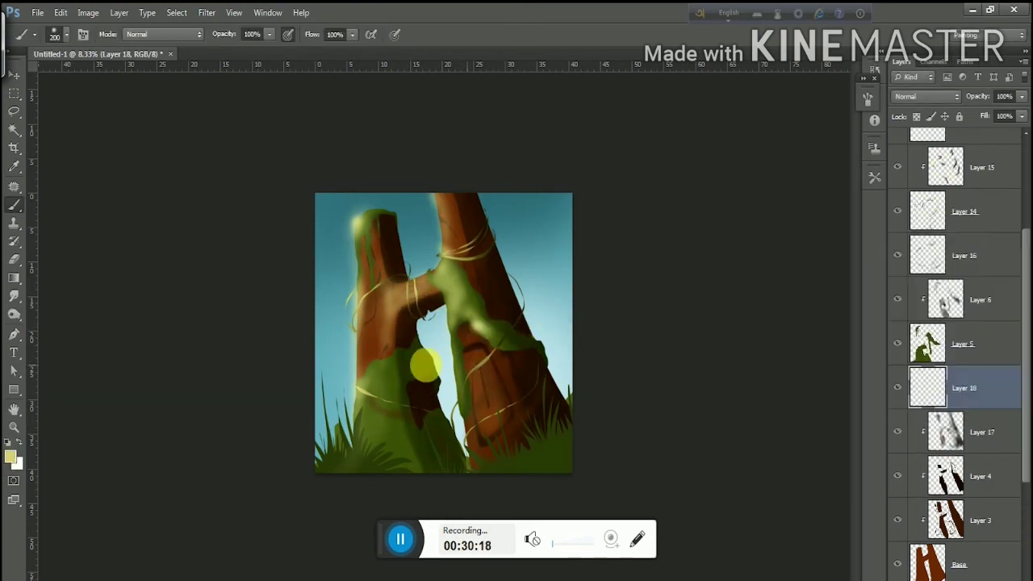
click(470, 360)
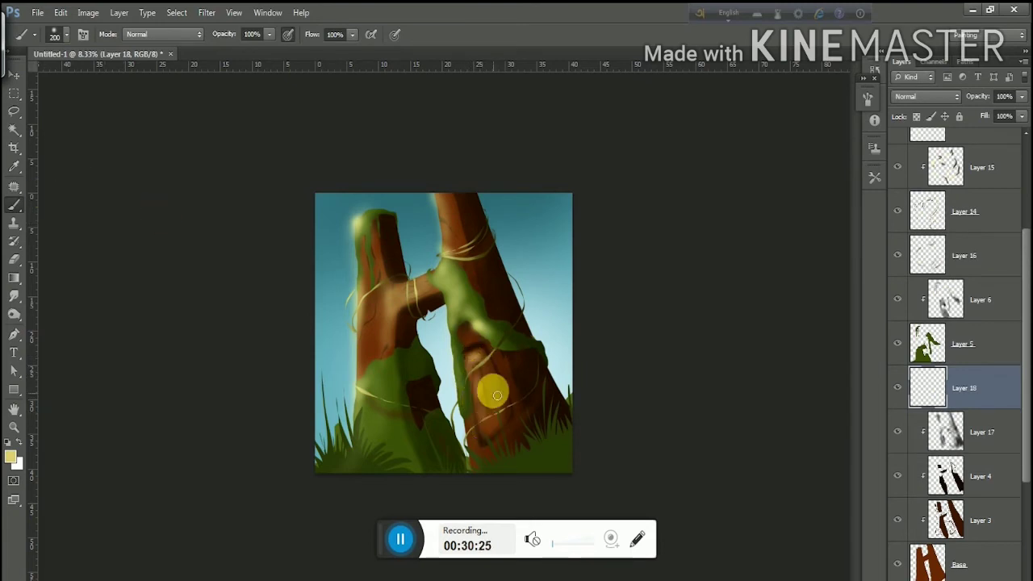
drag(497, 396, 488, 371)
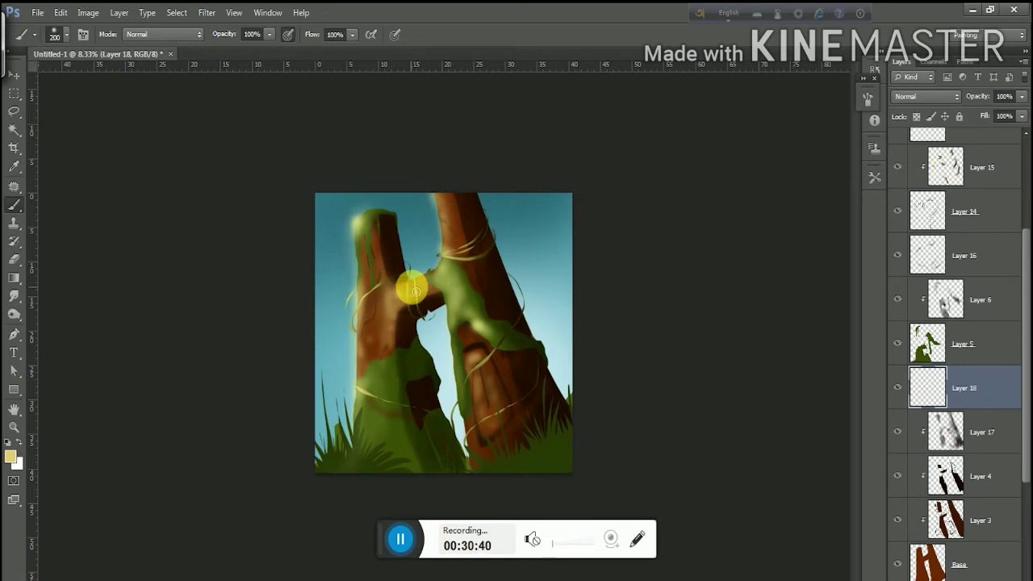
Add a new empty Layer 19 above the Layer 6 shadow layer
click(957, 299)
click(992, 571)
key(l)
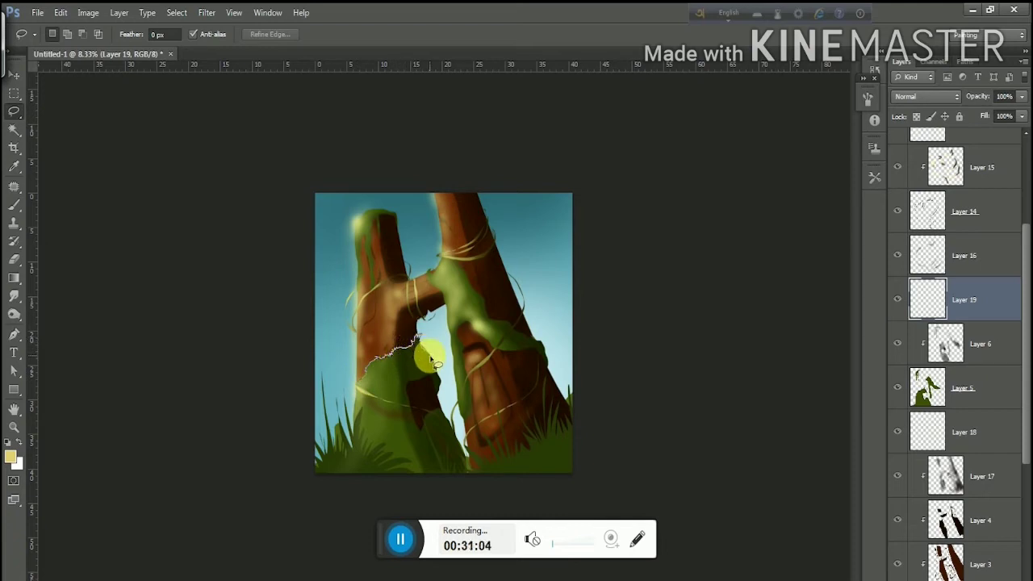
Paint large spatter-brush texture inside a lasso selection around the left-trunk moss
mouse_move(379, 375)
mouse_down()
mouse_move(401, 392)
mouse_move(369, 411)
mouse_move(409, 415)
mouse_move(433, 449)
mouse_move(410, 484)
mouse_move(354, 423)
mouse_move(356, 387)
mouse_up()
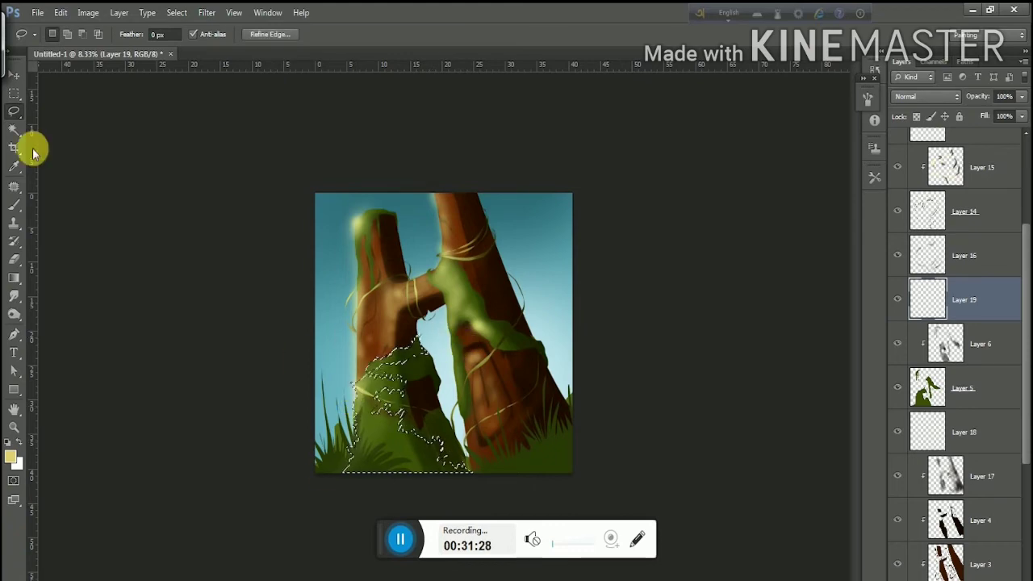
click(14, 203)
click(66, 35)
drag(300, 173, 299, 264)
double_click(275, 218)
mouse_move(338, 436)
mouse_down()
mouse_move(318, 409)
mouse_move(328, 360)
mouse_move(302, 397)
mouse_move(346, 449)
mouse_up()
key(ctrl+d)
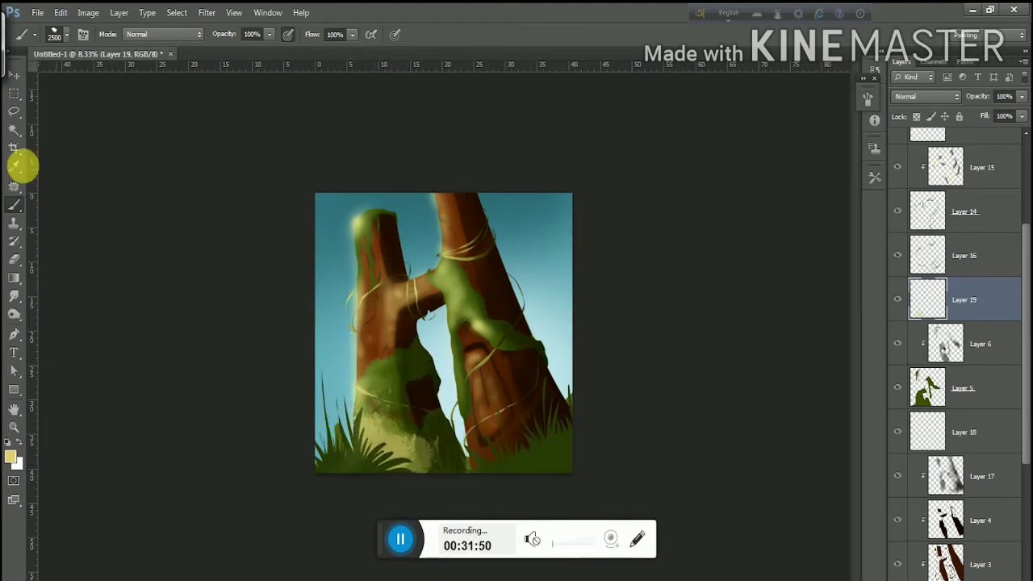
Outline the right-trunk moss and clip Layer 19 to Layer 6 beneath it
click(16, 112)
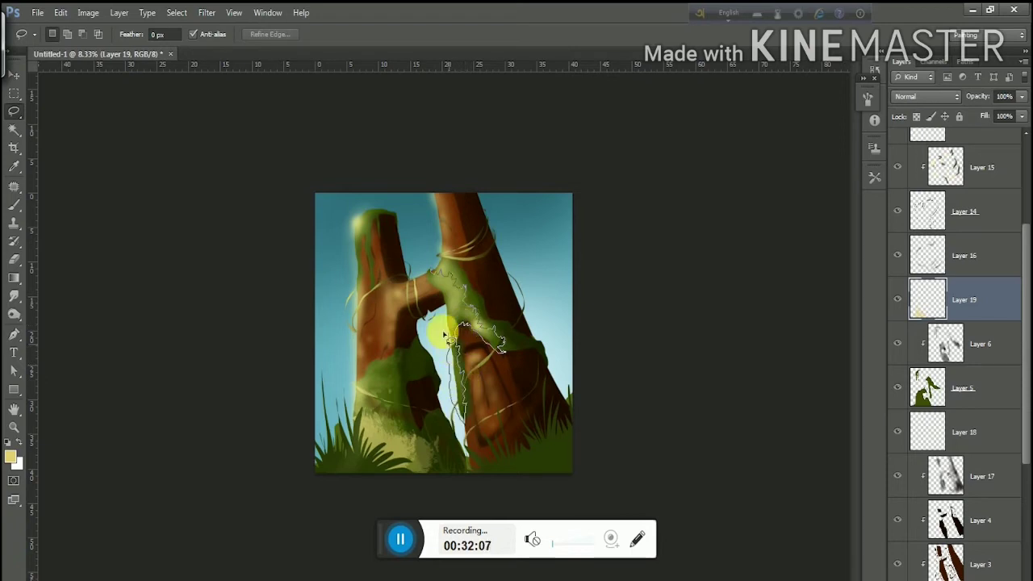
mouse_move(444, 334)
mouse_down()
mouse_move(431, 307)
mouse_move(491, 346)
mouse_move(408, 295)
mouse_move(500, 250)
mouse_up()
click(13, 204)
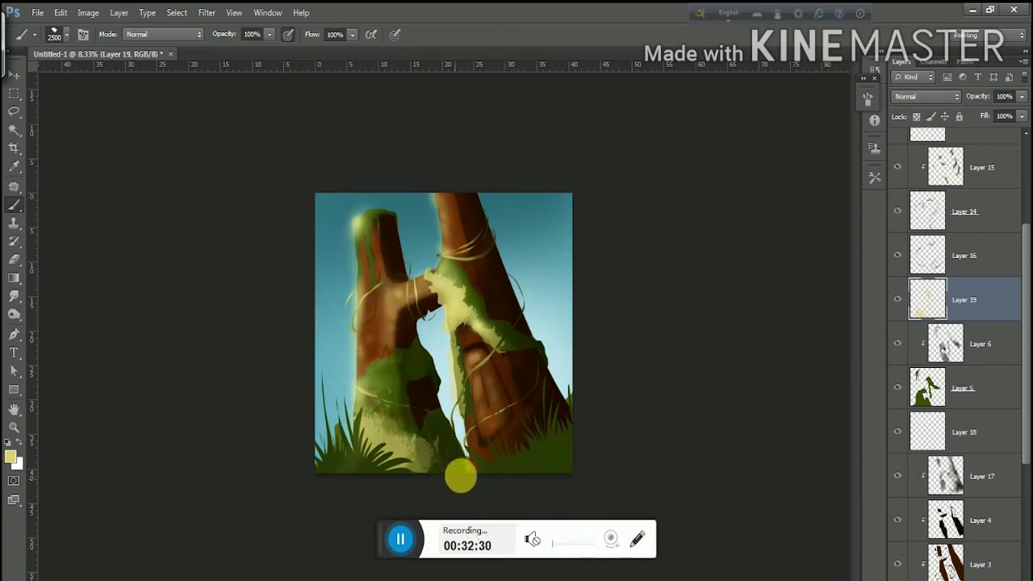
alt+click(967, 318)
Set Layer 19 to Screen blending and soften it with a Gaussian Blur
click(925, 96)
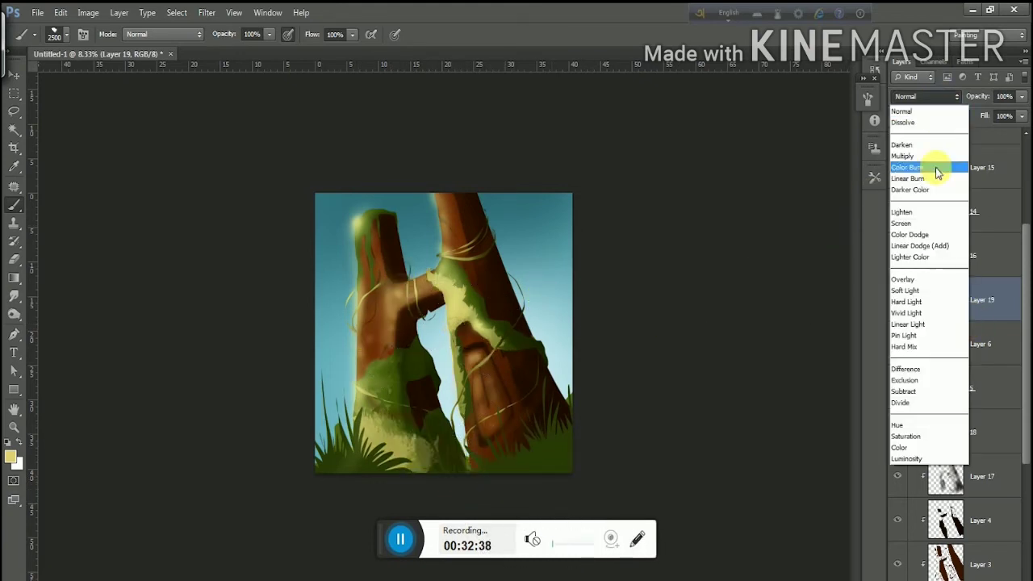
click(933, 166)
click(925, 96)
click(924, 218)
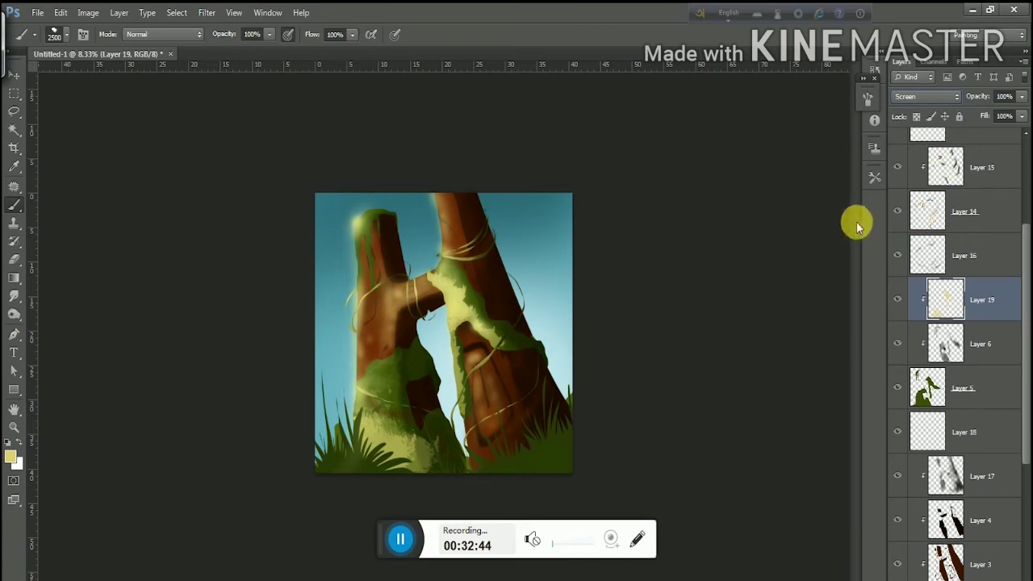
click(206, 12)
click(153, 255)
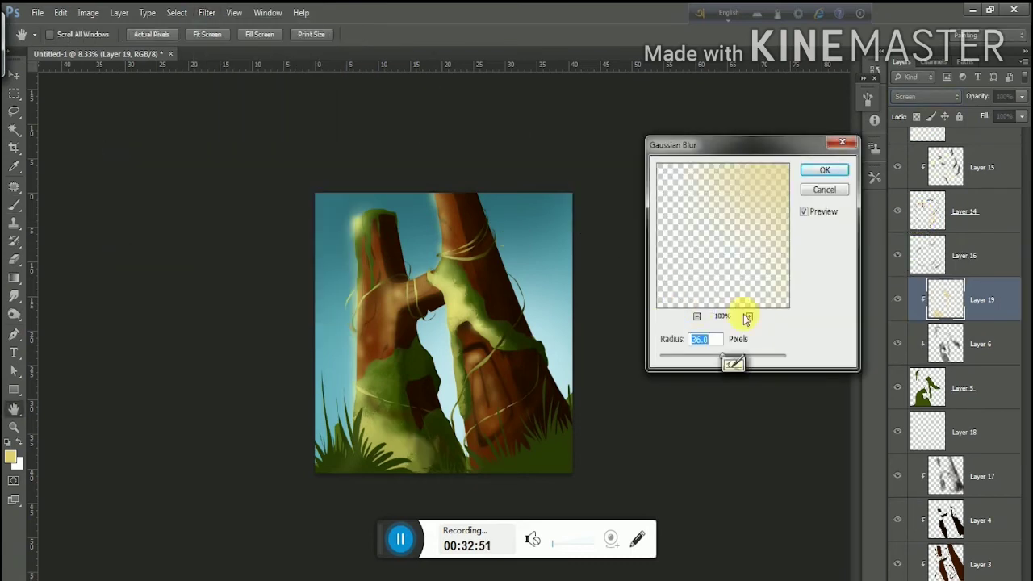
text(0)
click(825, 169)
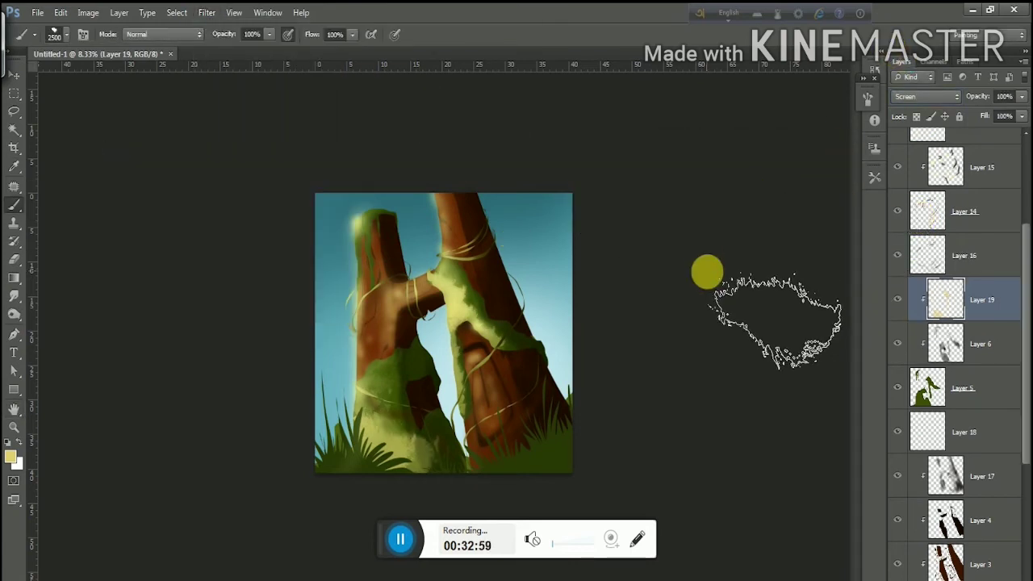
Choose a large 2500 px custom brush tip and reset the paint colour to black
click(54, 33)
mouse_move(302, 223)
mouse_down()
mouse_move(299, 311)
mouse_move(301, 224)
mouse_up()
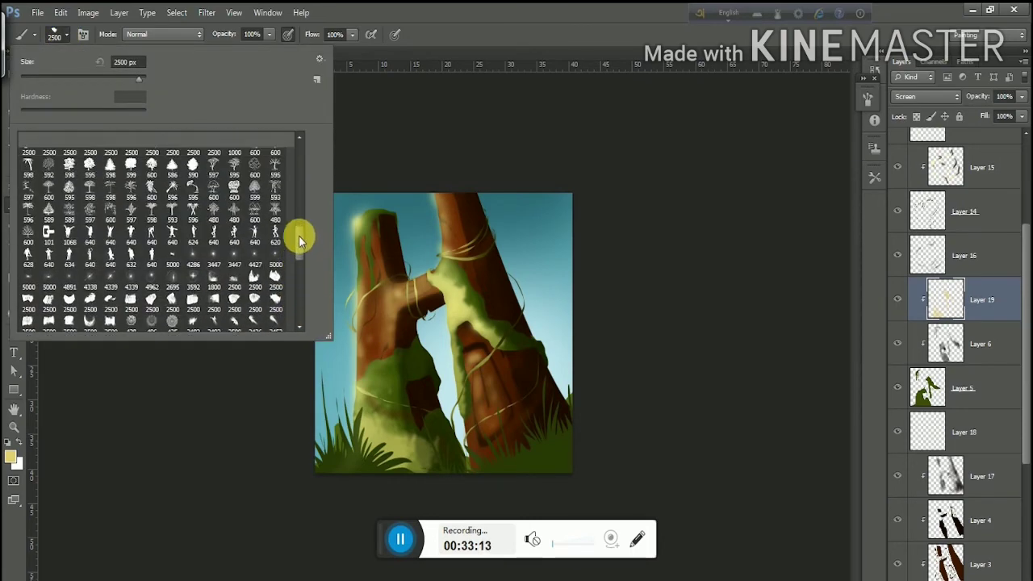
double_click(152, 152)
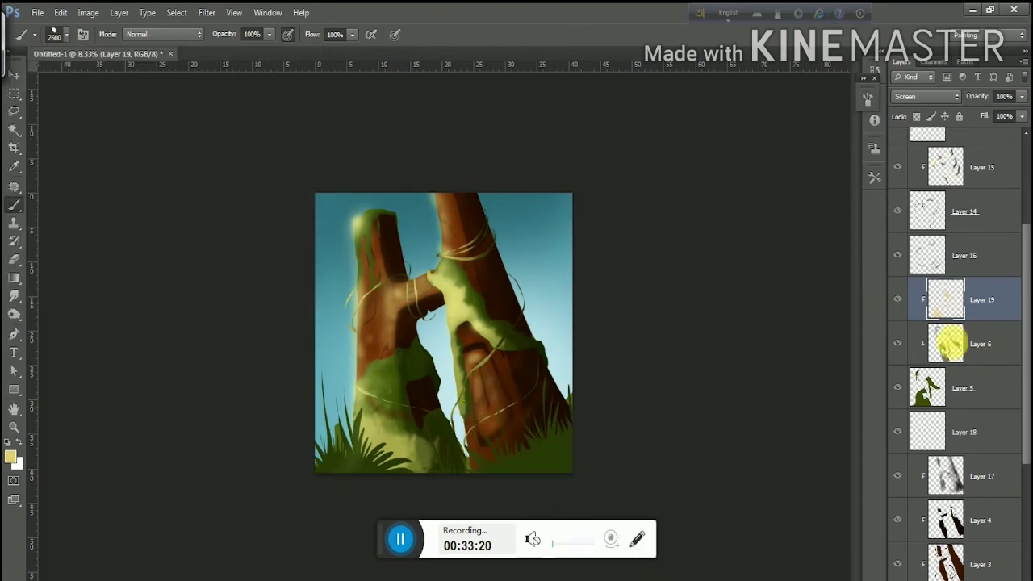
drag(1023, 311, 1023, 363)
click(10, 457)
key(Return)
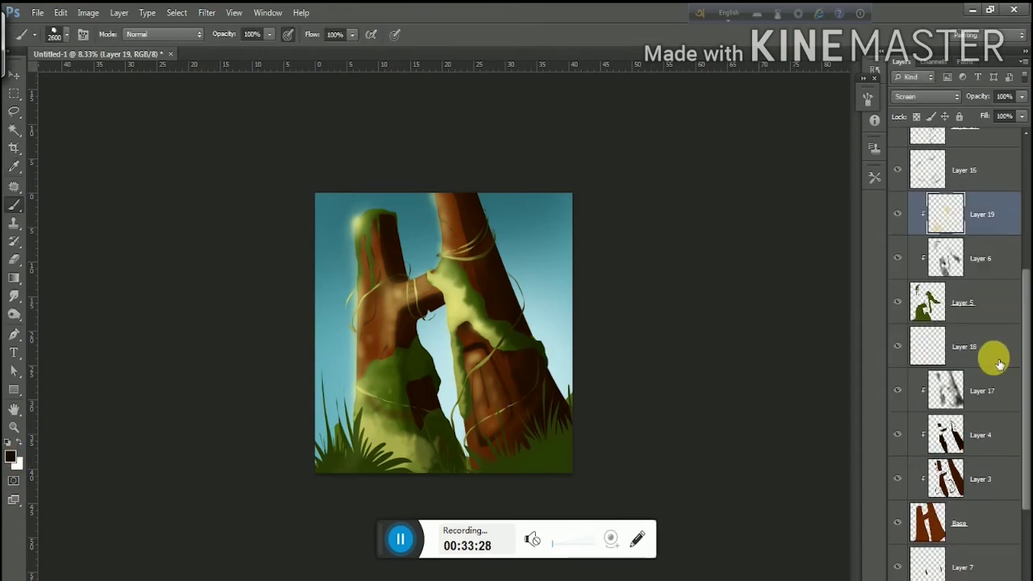
scroll(980, 386, down, 1)
Shade the lower trunks black on Layer 20 clipped to Layer 17, then add Layer 21 above Layer 10
click(980, 386)
key(ctrl+shift+alt+n)
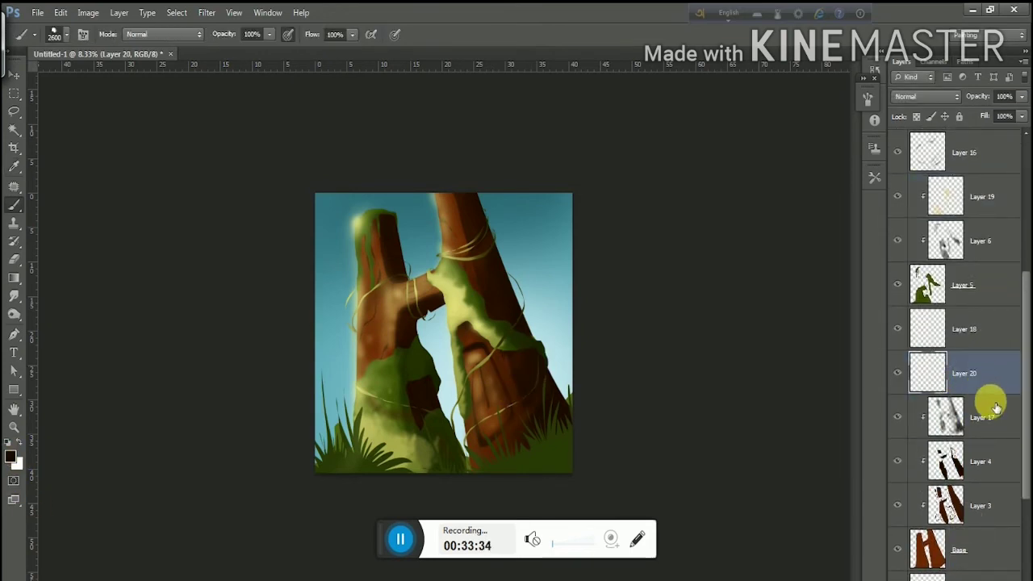
alt+click(1000, 396)
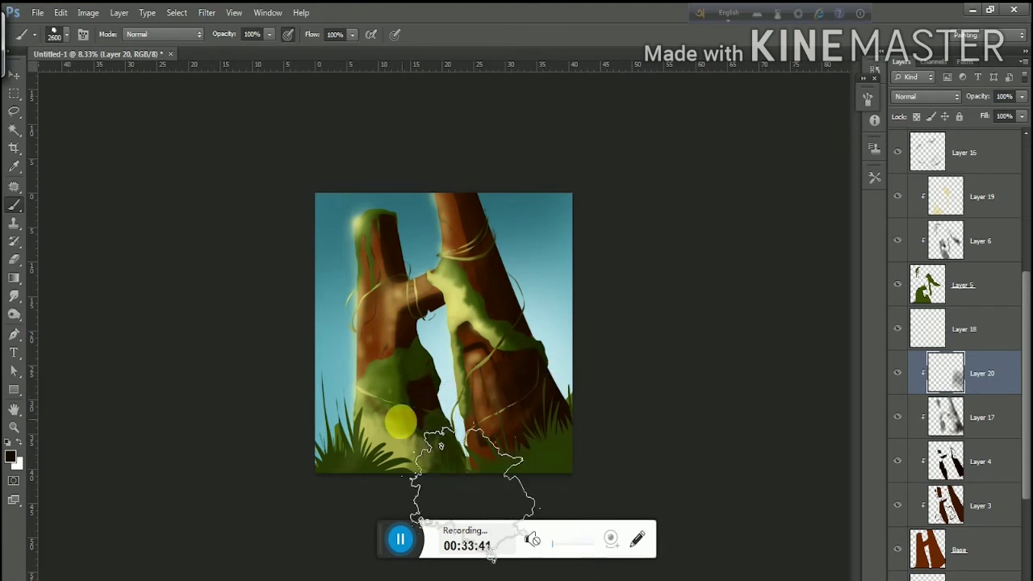
drag(394, 394, 484, 253)
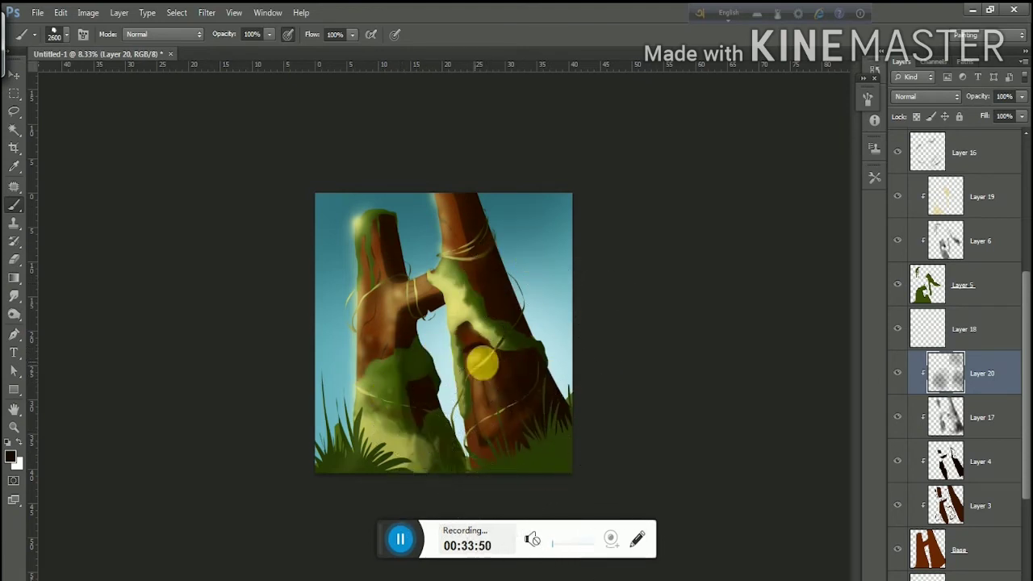
drag(479, 357, 370, 218)
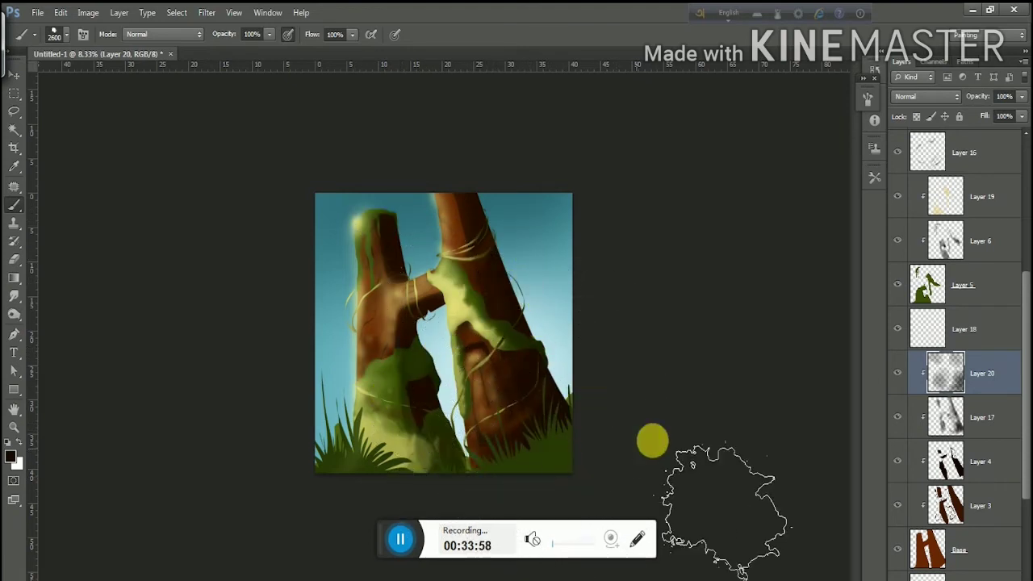
scroll(936, 298, up, 3)
click(964, 242)
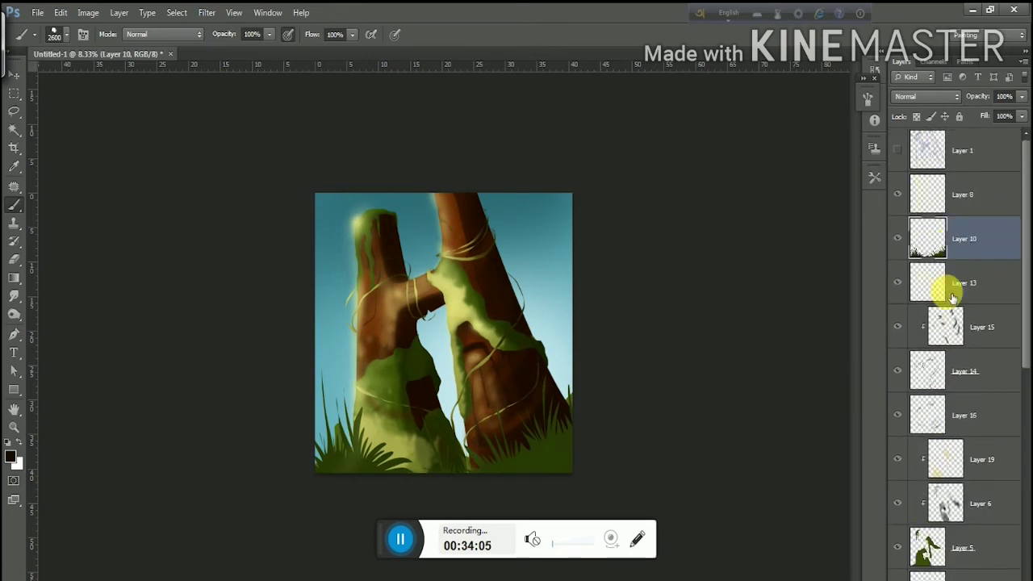
key(ctrl+shift+alt+n)
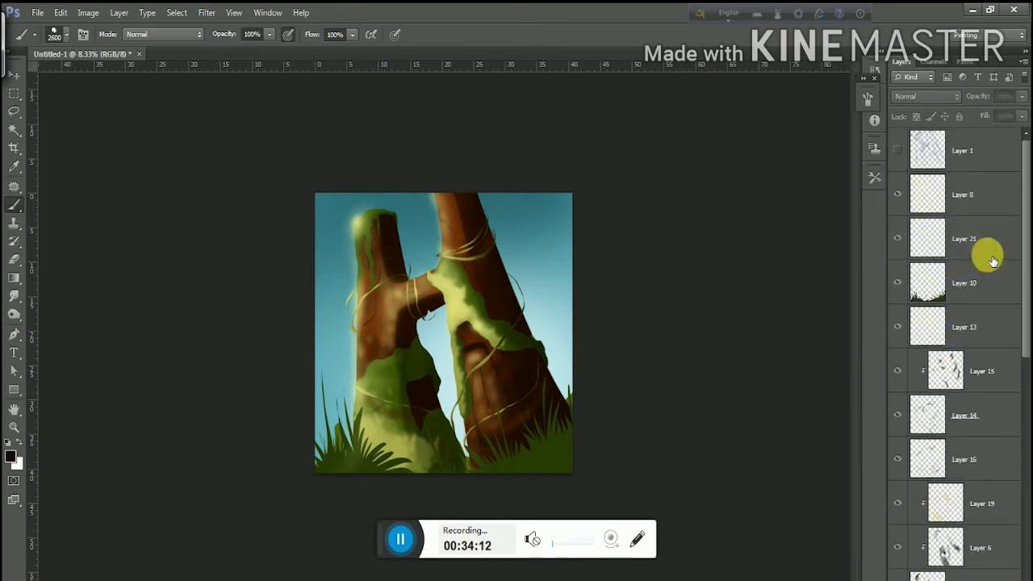
Clip Layer 21 to grass Layer 10 and choose dark green, then yellow-green paint
alt+click(990, 261)
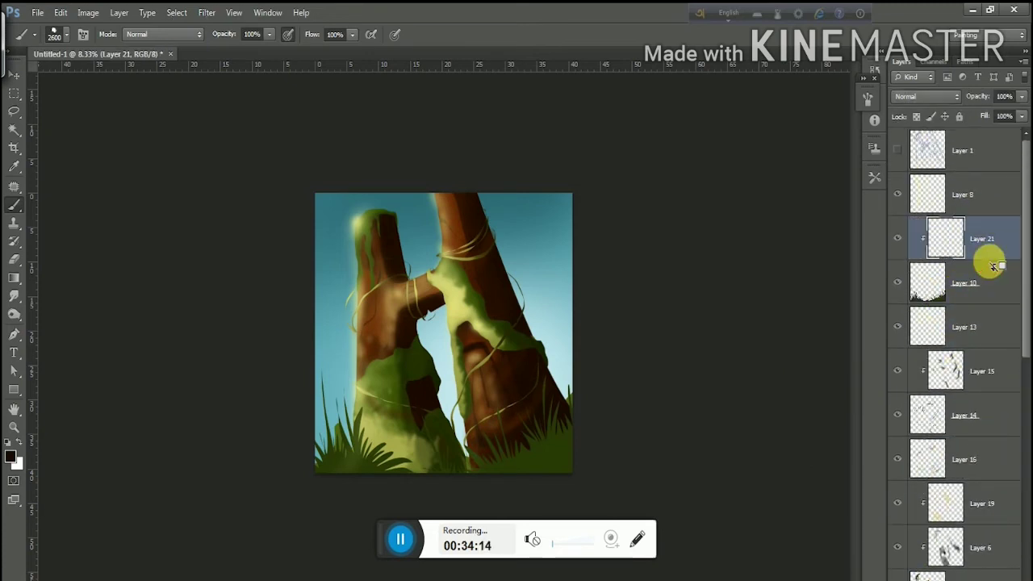
click(63, 34)
drag(298, 204, 298, 142)
key(Return)
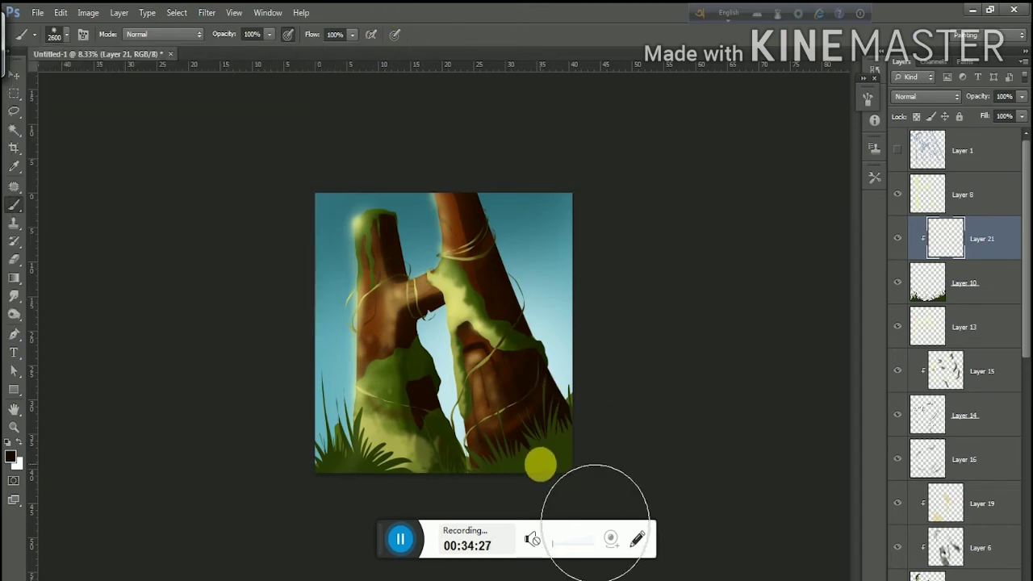
click(11, 457)
click(945, 232)
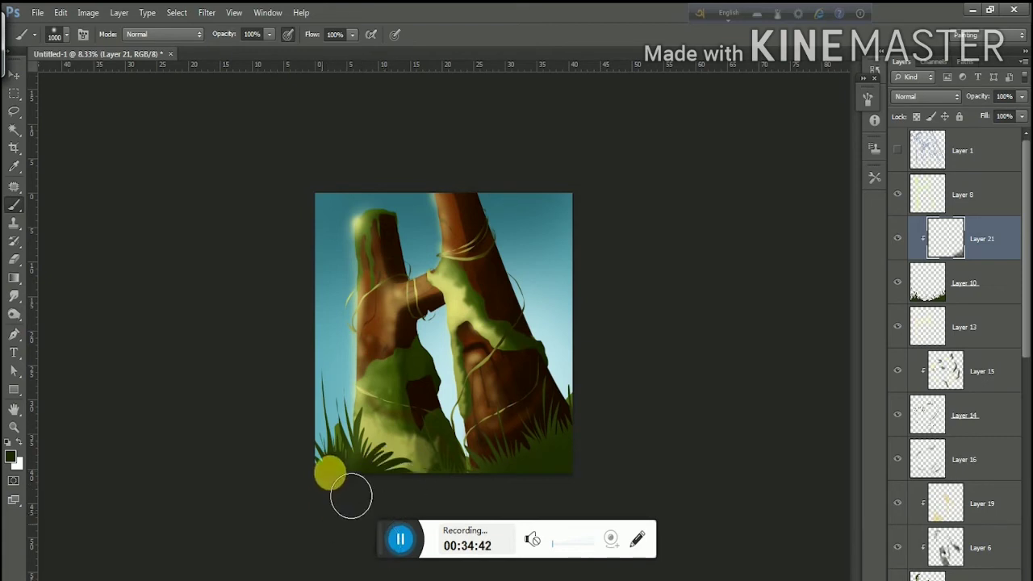
click(11, 458)
click(754, 272)
key(Return)
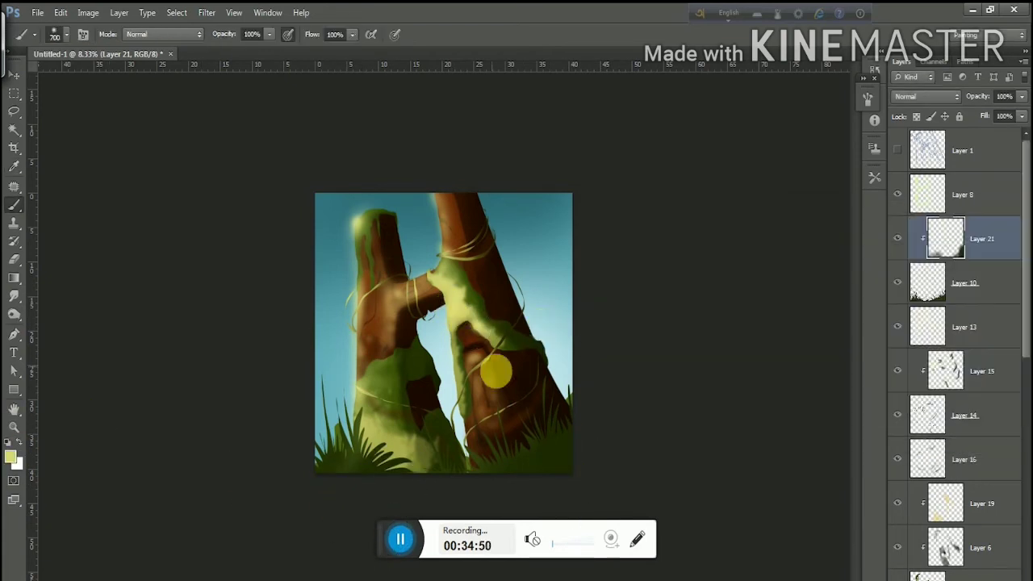
key(bracketleft)
key(bracketleft)
key(bracketleft)
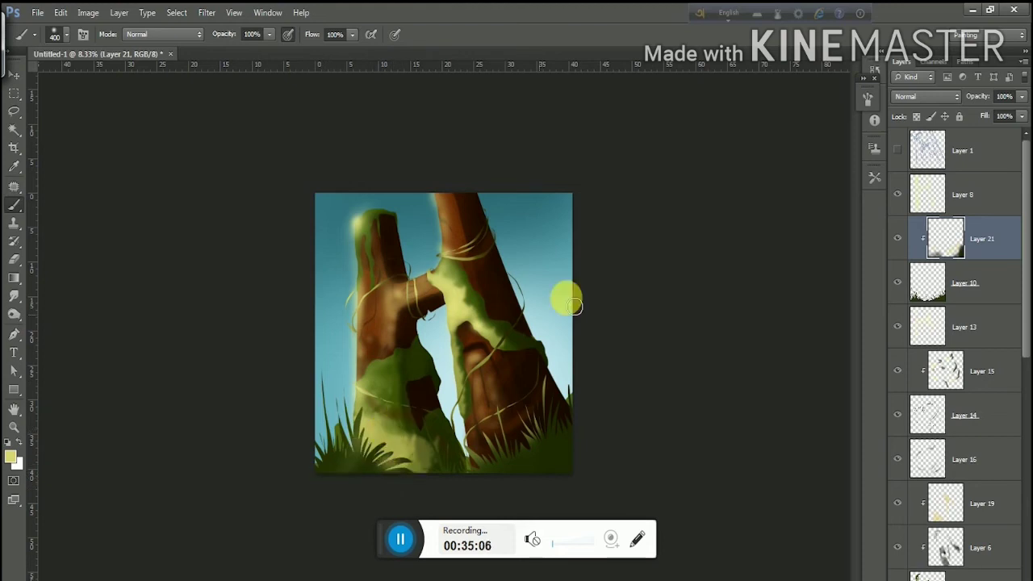
Create Layer 22 with a small 60 px hard round brush in pale cream
click(998, 578)
click(66, 34)
click(151, 143)
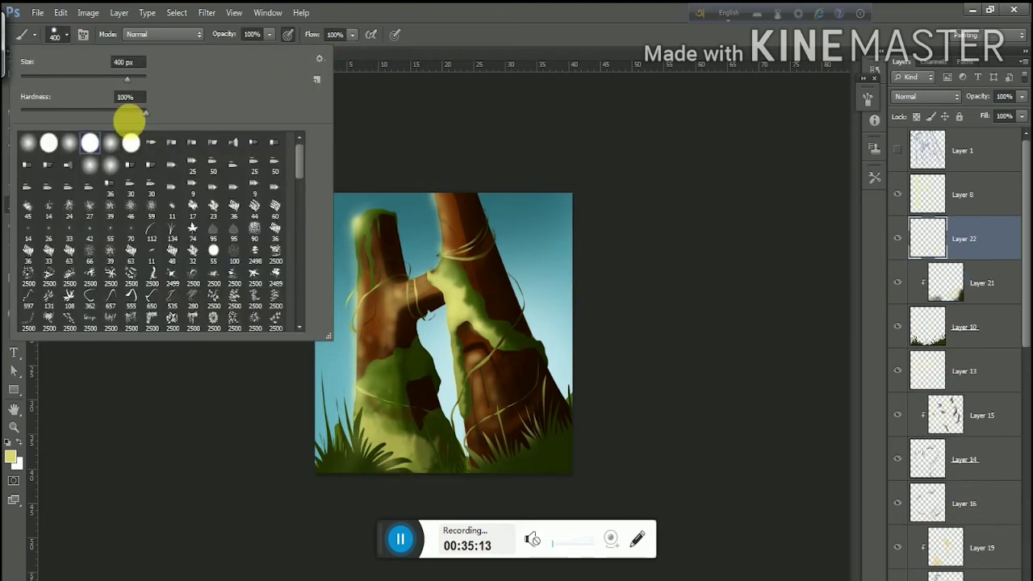
key(Return)
click(10, 456)
click(317, 334)
key(Return)
key(bracketleft)
key(bracketleft)
key(bracketleft)
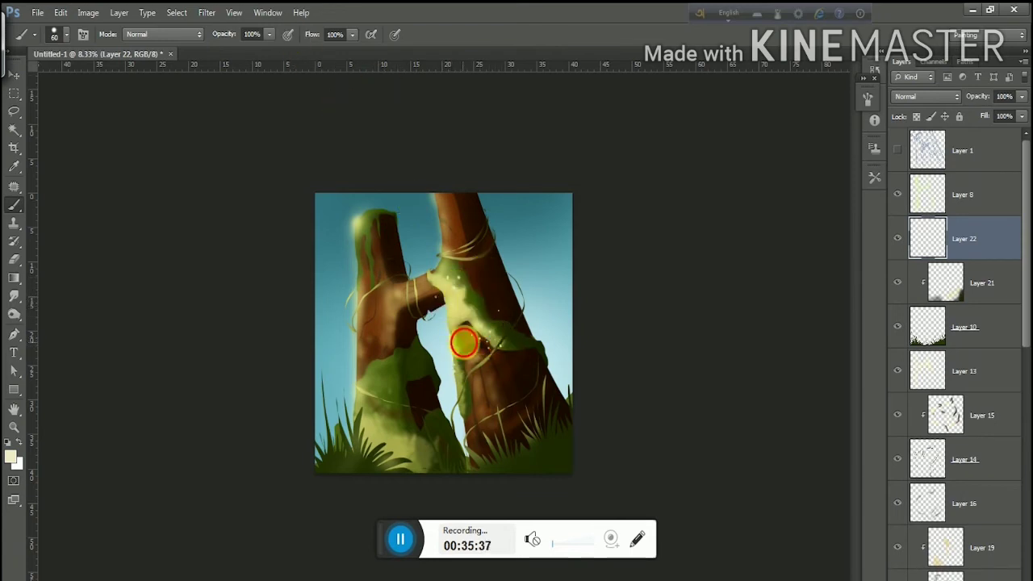
Dab pale sparkle dots along both trunks and move Layer 22 below the grass layer
click(464, 343)
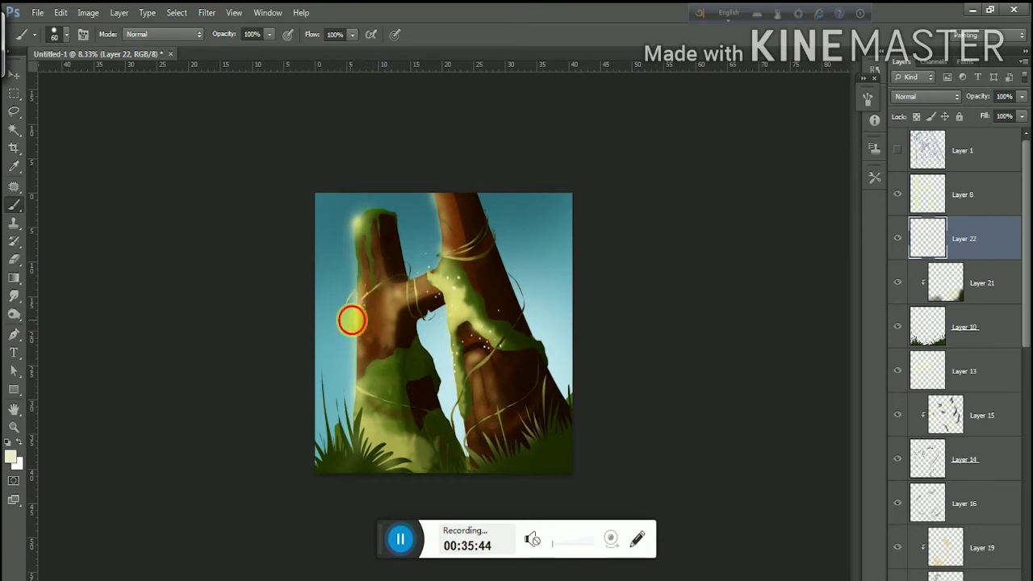
drag(351, 320, 352, 284)
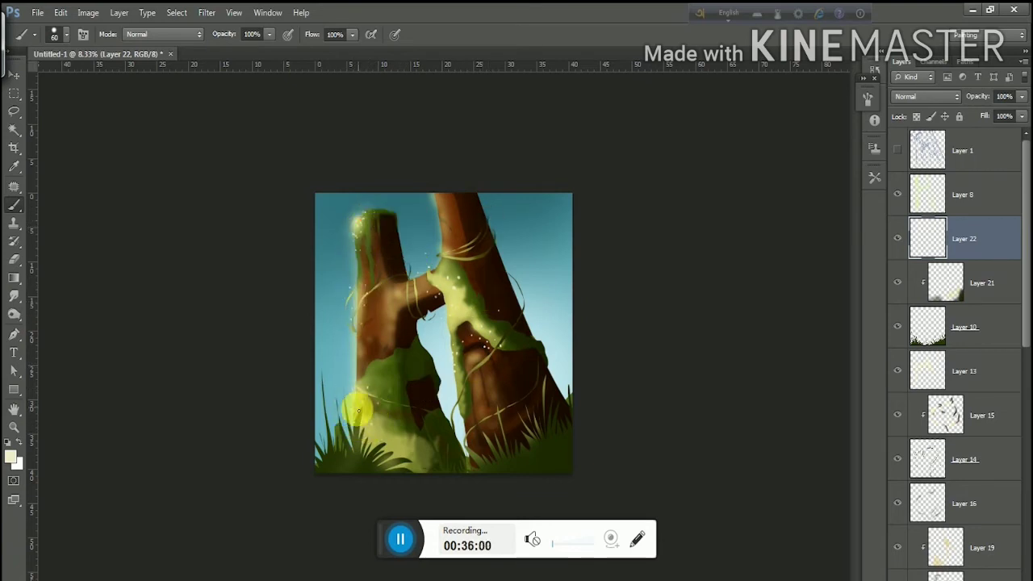
drag(476, 437, 431, 431)
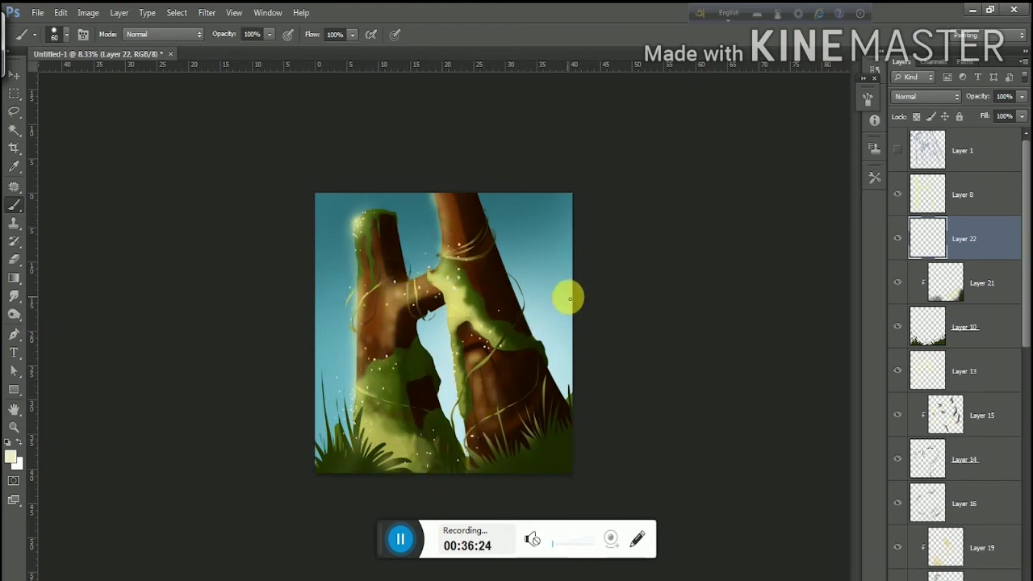
drag(936, 242, 932, 348)
click(13, 110)
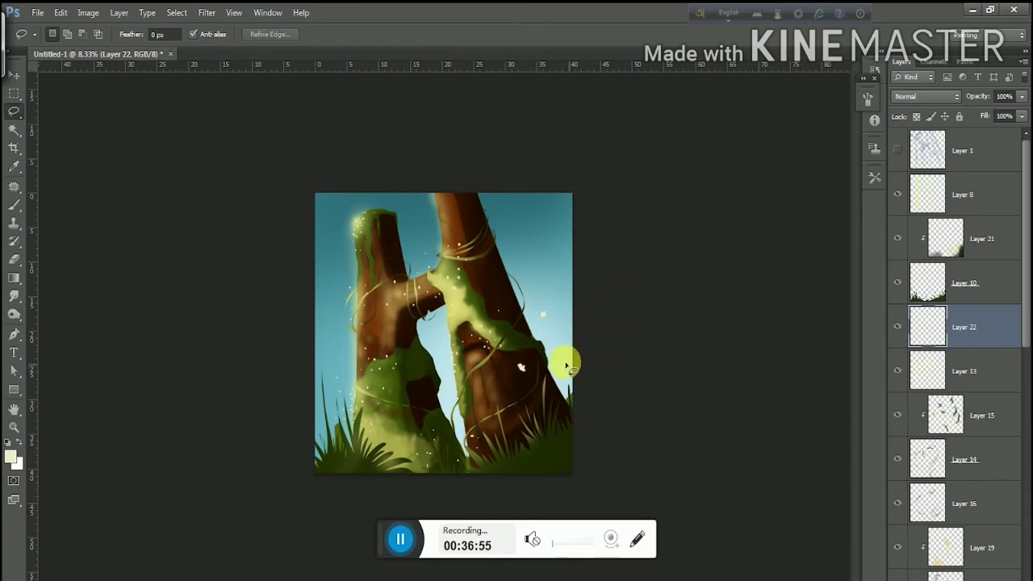
Add small white flower and sparkle spots around the trunks on Layer 22
drag(497, 391, 476, 403)
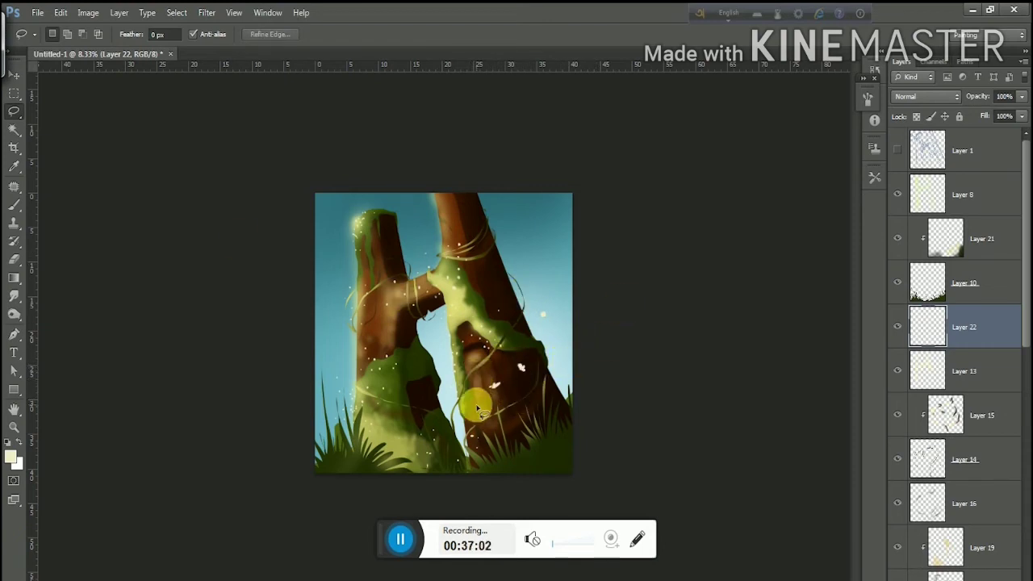
click(521, 391)
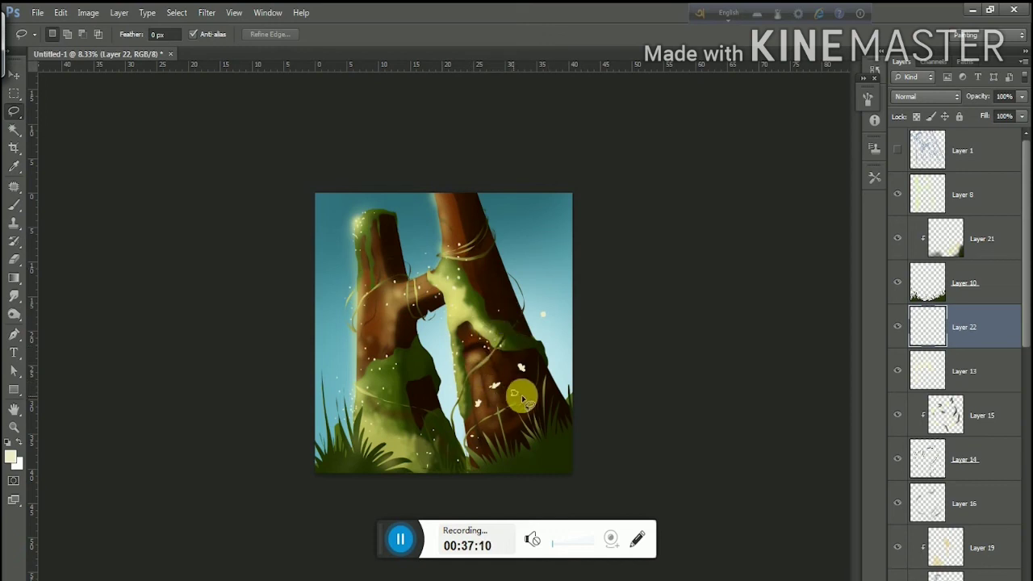
click(393, 429)
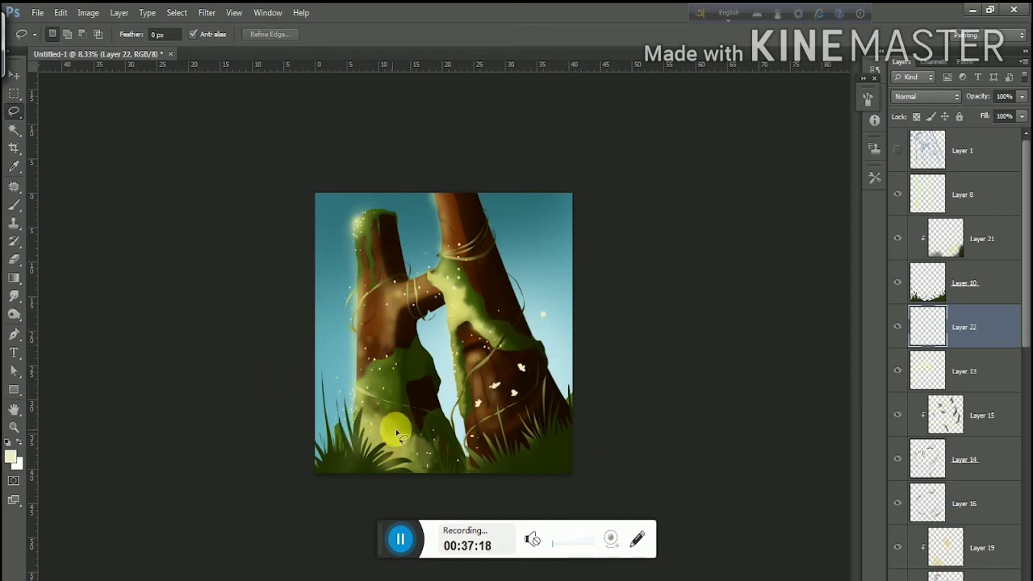
click(338, 394)
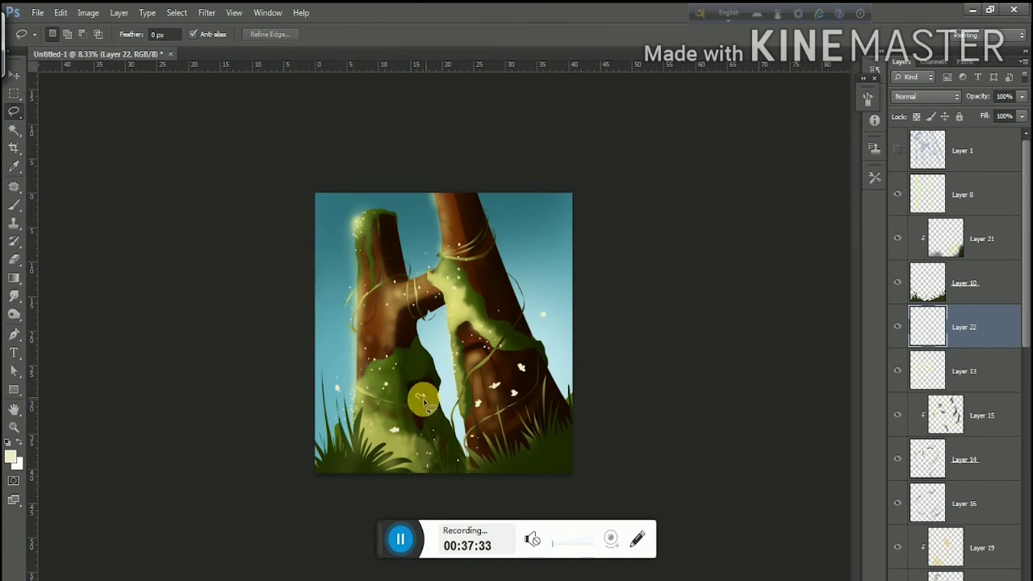
drag(424, 401, 420, 395)
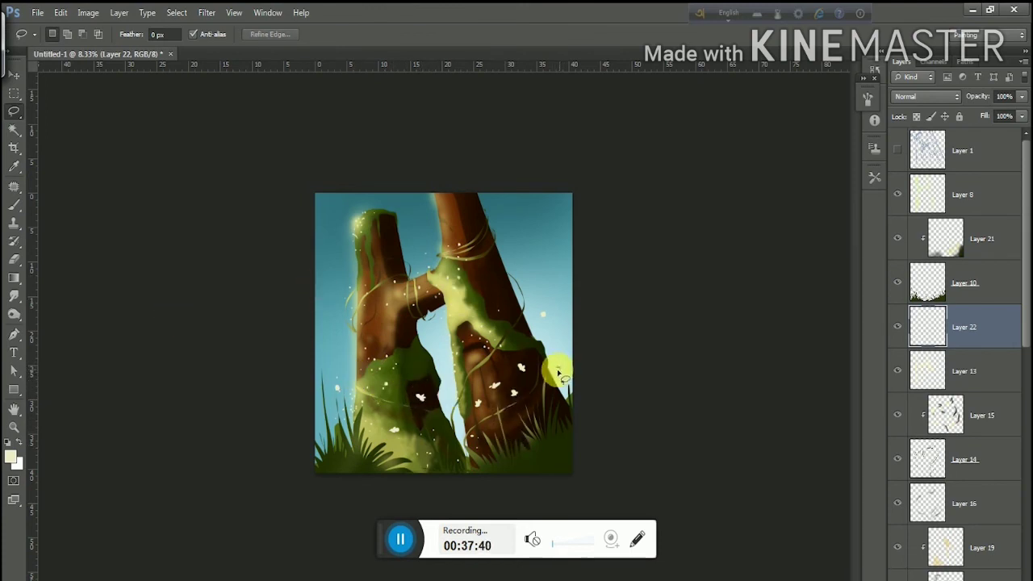
click(595, 353)
Pick a yellow-green colour and fill tiny lasso-selected spots on the trunks with it
click(11, 456)
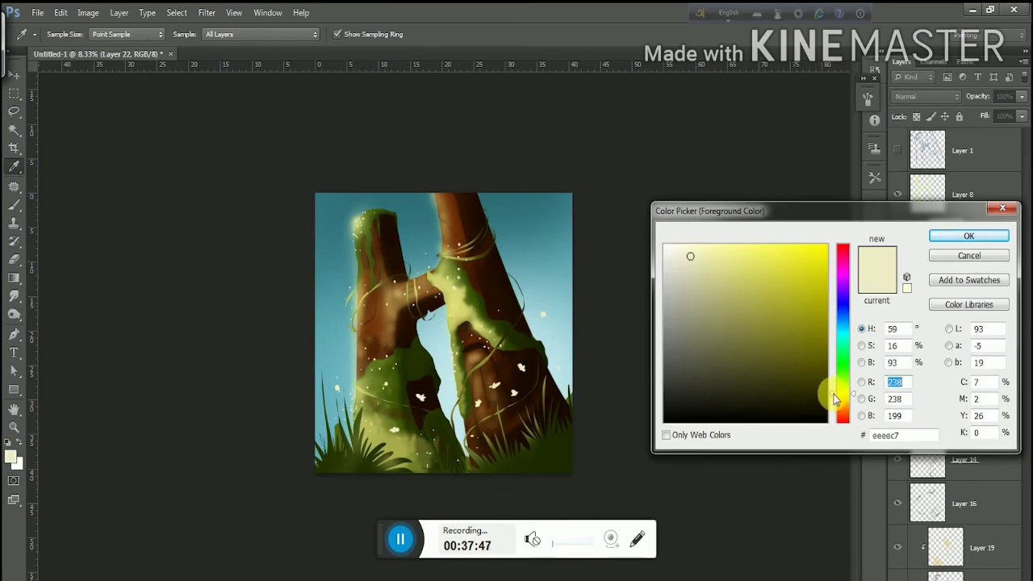
click(809, 263)
key(Return)
drag(488, 410, 524, 368)
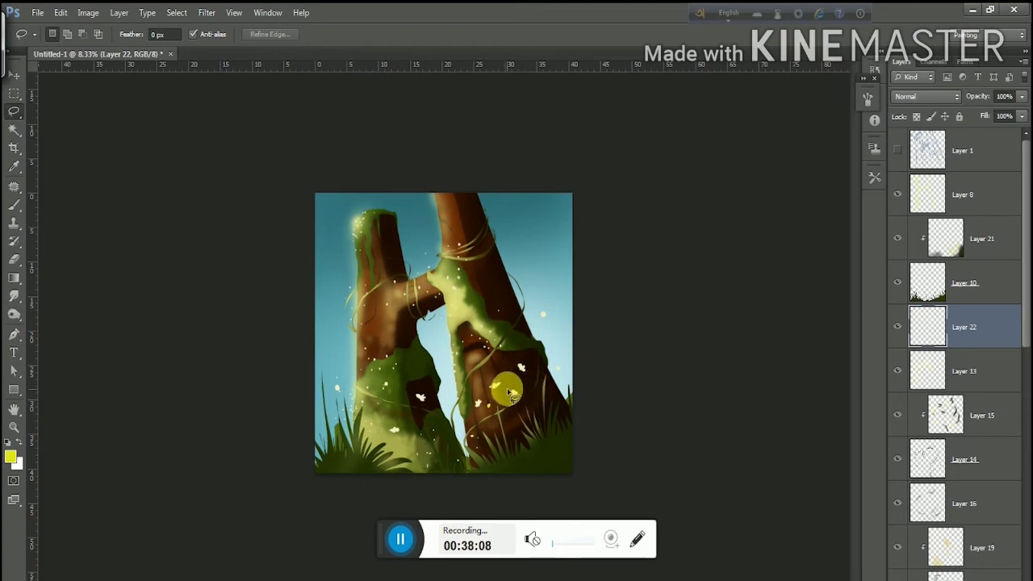
drag(510, 393, 528, 426)
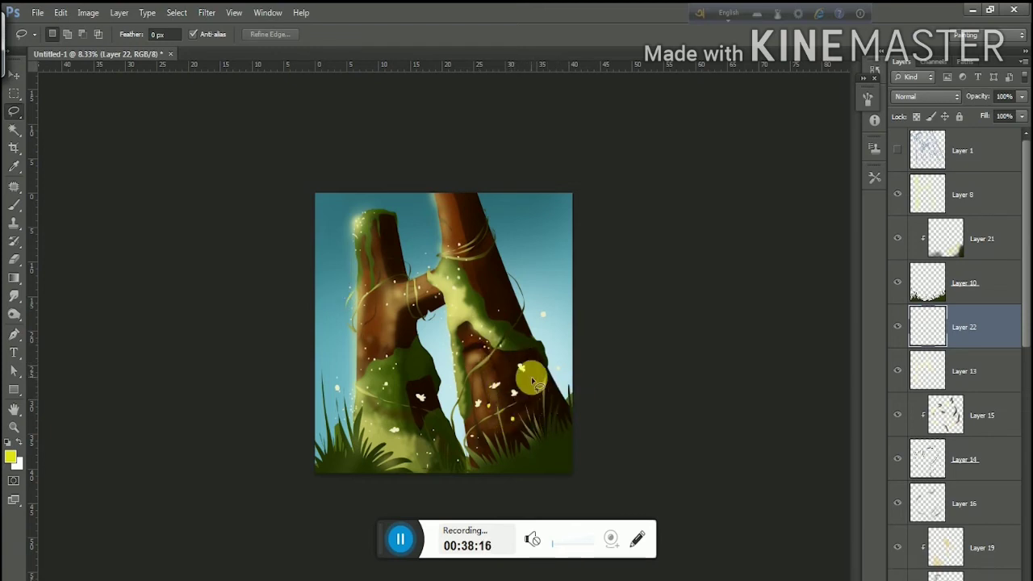
drag(504, 364, 497, 368)
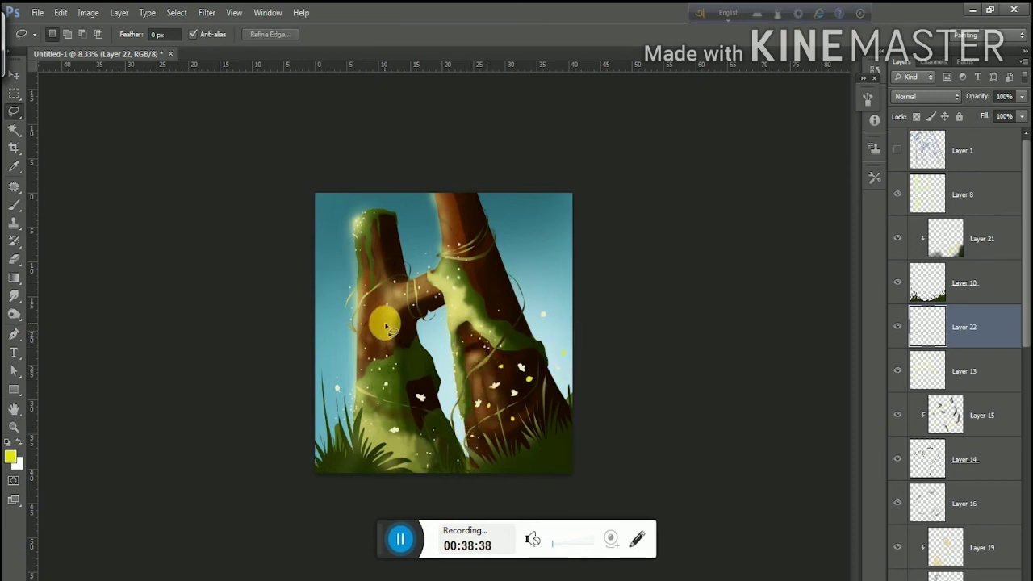
drag(331, 400, 325, 406)
key(alt+BackSpace)
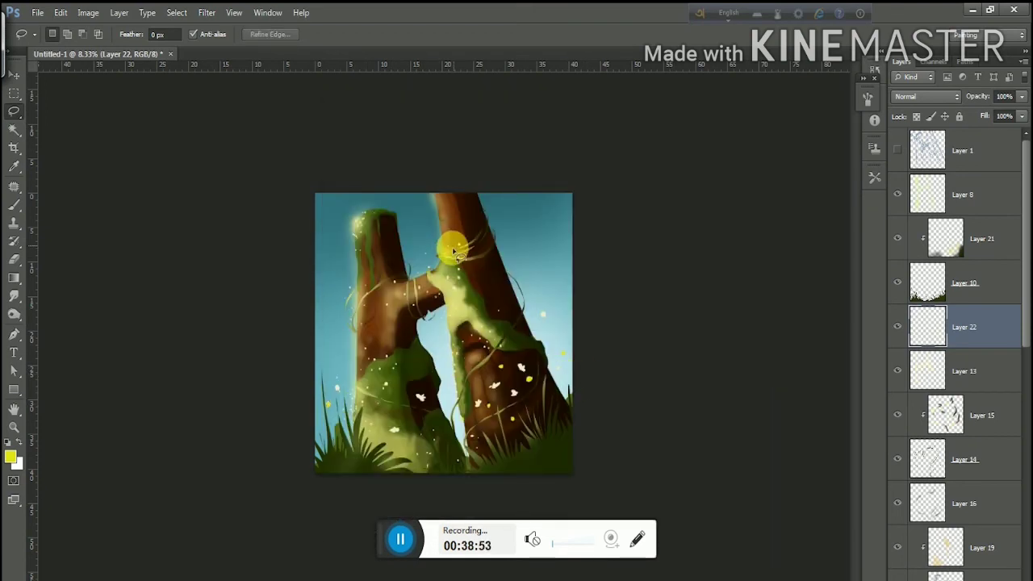
Scatter small red-orange dots over both trunks, then add a new layer above Layer 13
click(10, 457)
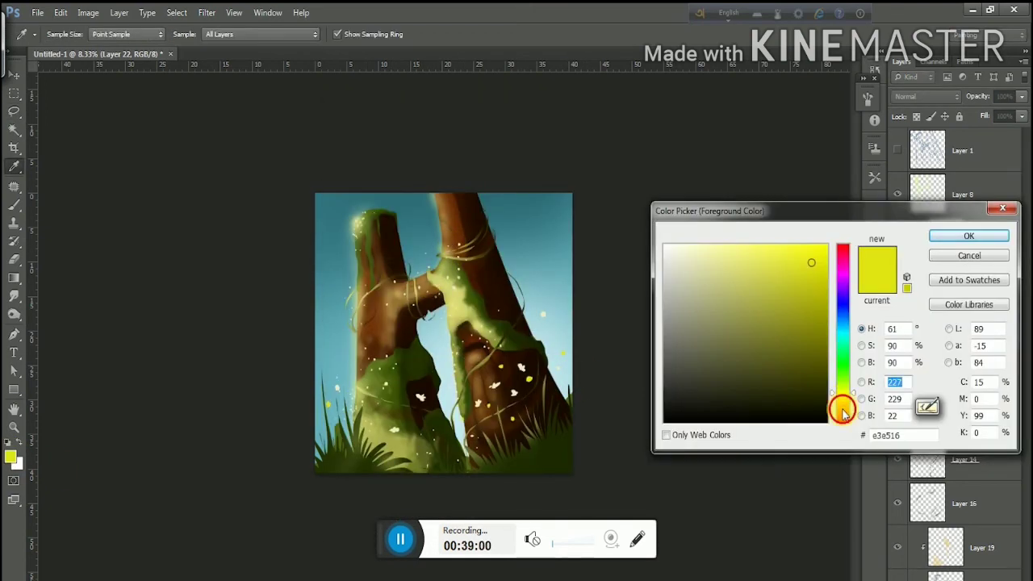
drag(836, 408, 834, 419)
key(Return)
key(l)
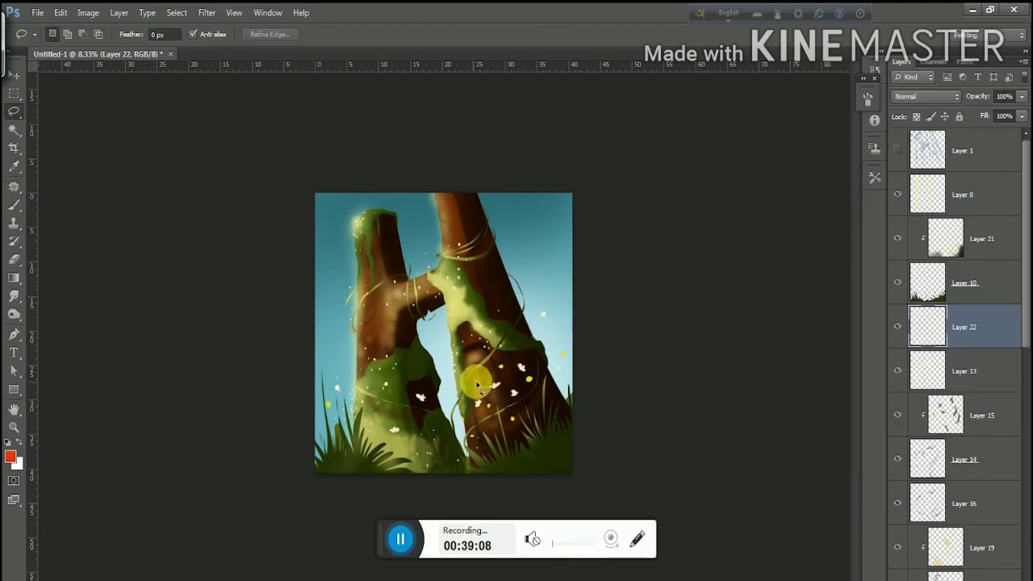
click(477, 382)
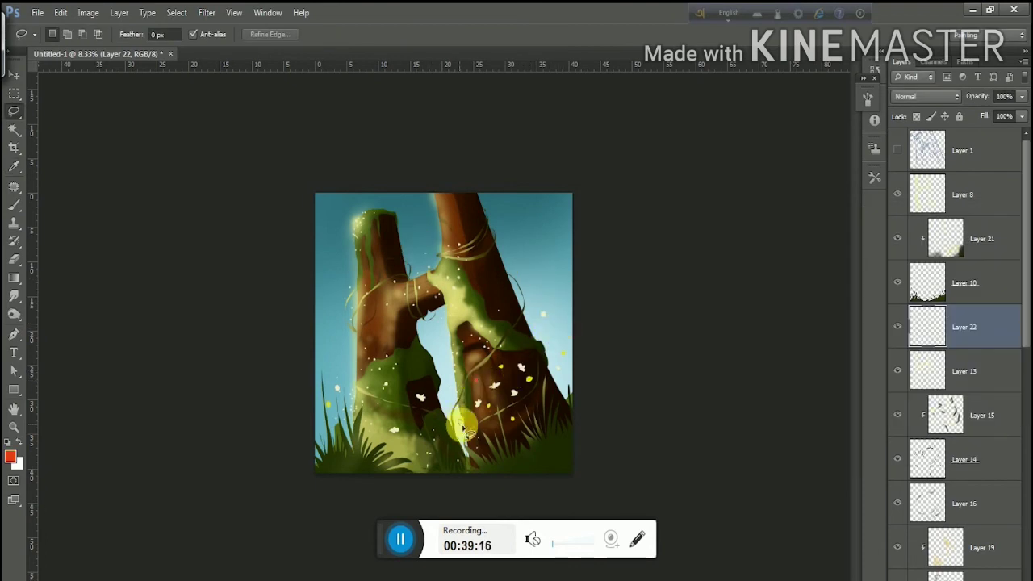
click(351, 368)
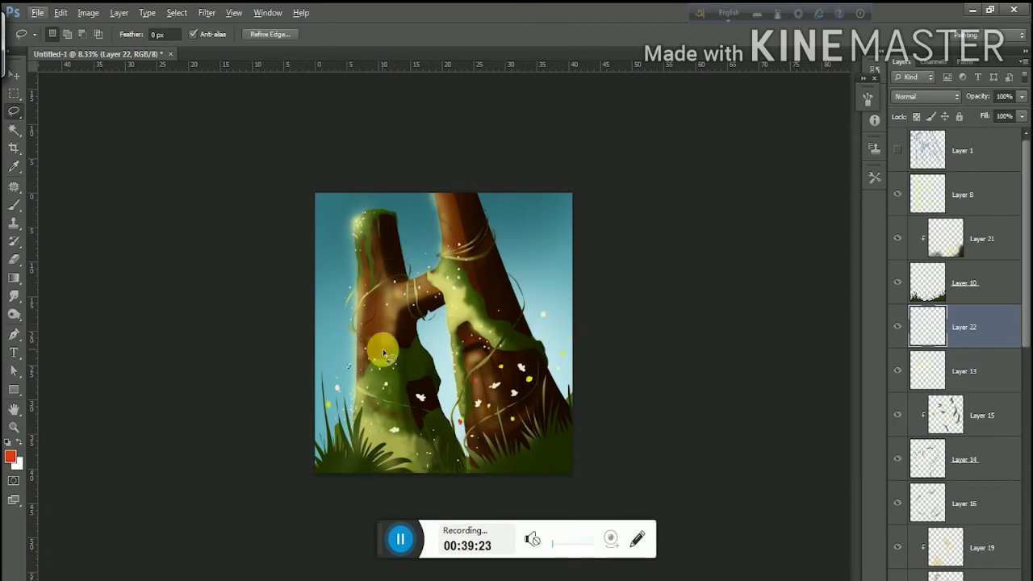
click(14, 204)
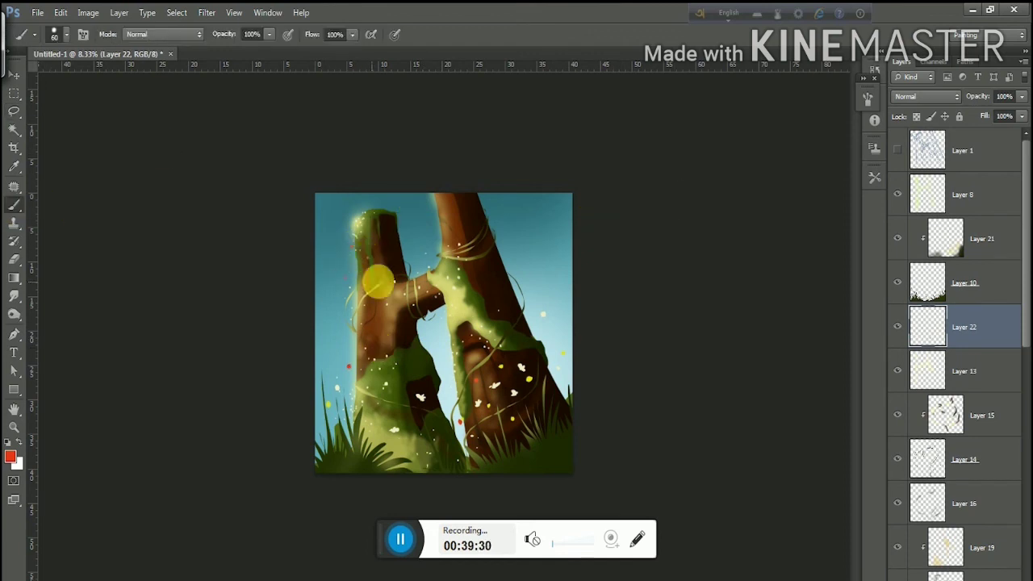
click(384, 401)
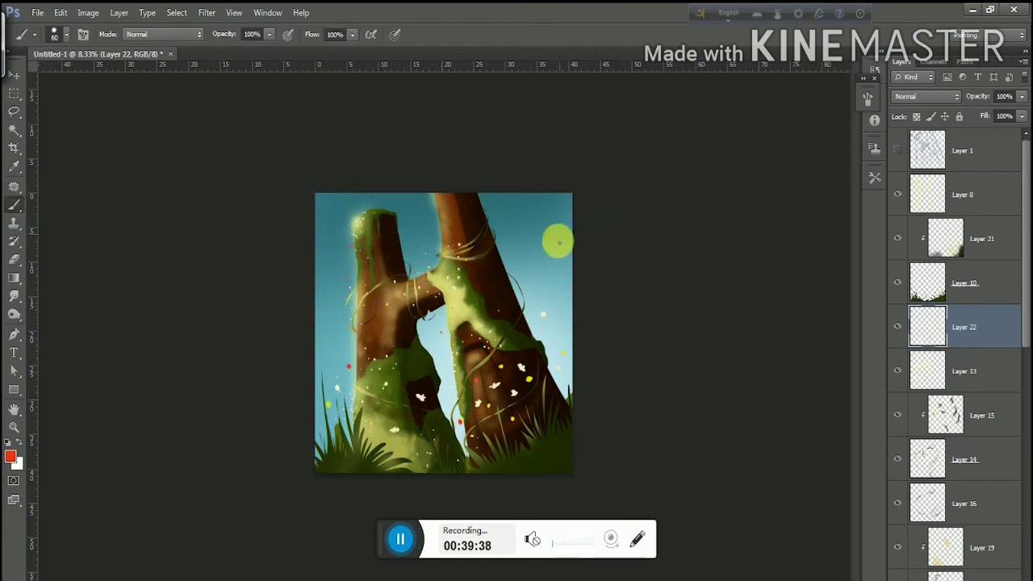
drag(559, 242, 455, 380)
click(947, 371)
key(ctrl+shift+alt+n)
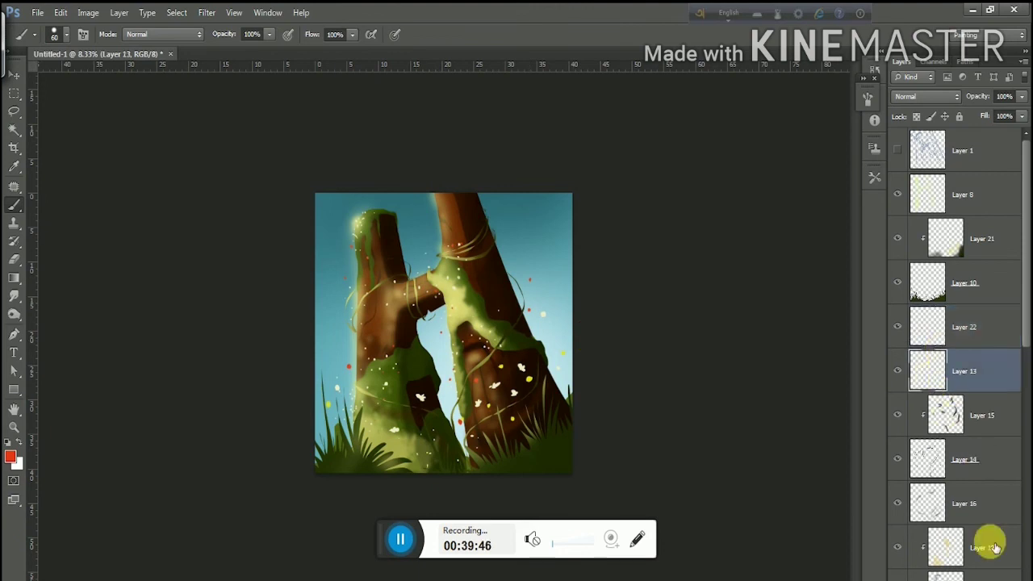
Set a dark olive colour and 15 px brush, and move Layer 23 below Layer 13
click(11, 457)
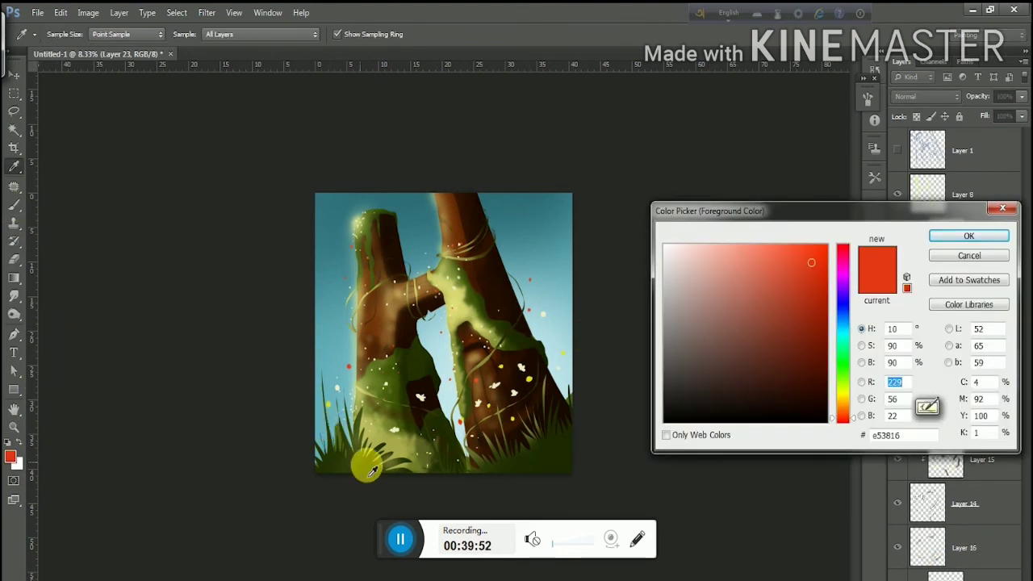
click(835, 387)
click(812, 396)
click(922, 233)
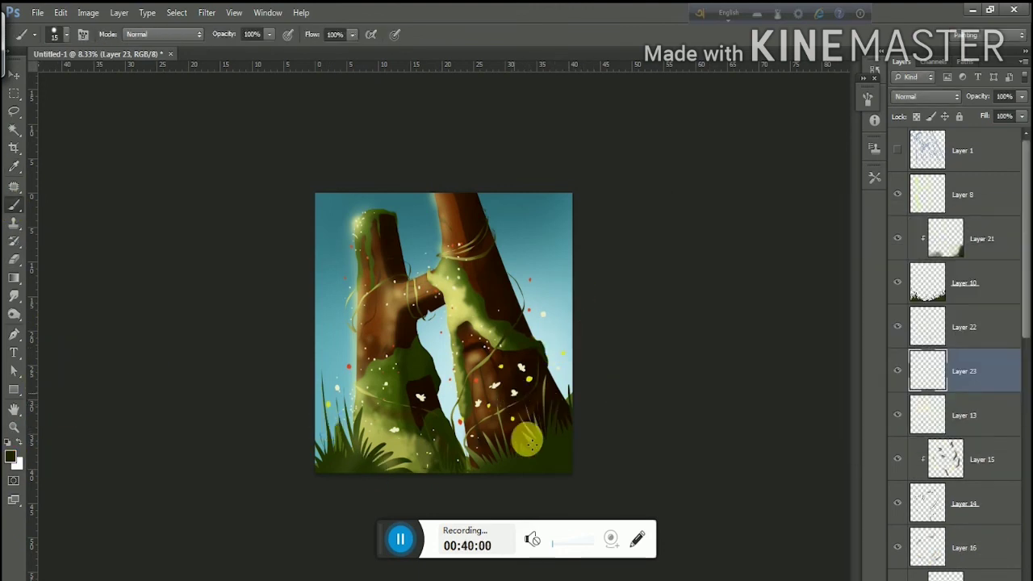
click(900, 372)
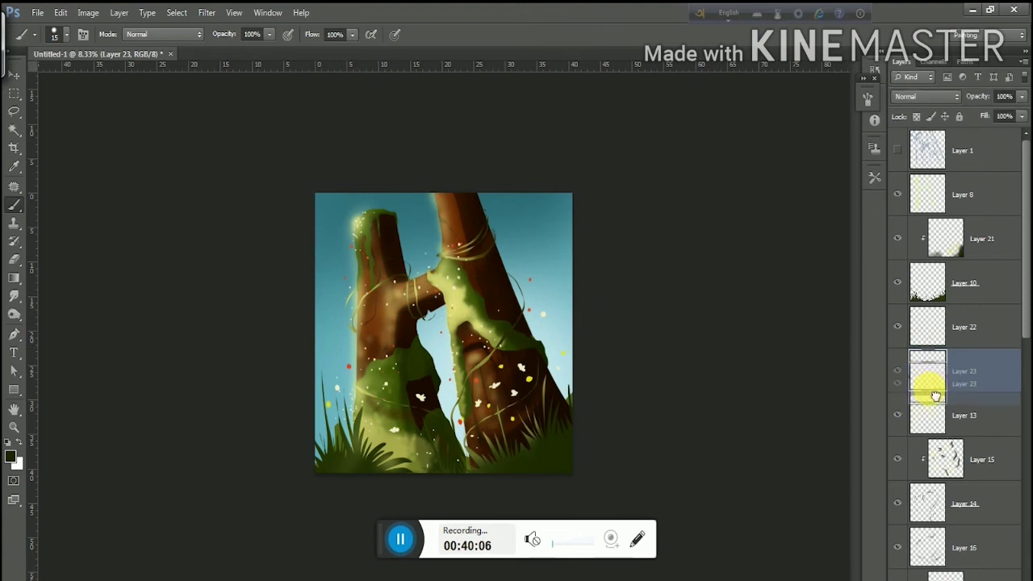
drag(901, 373, 900, 420)
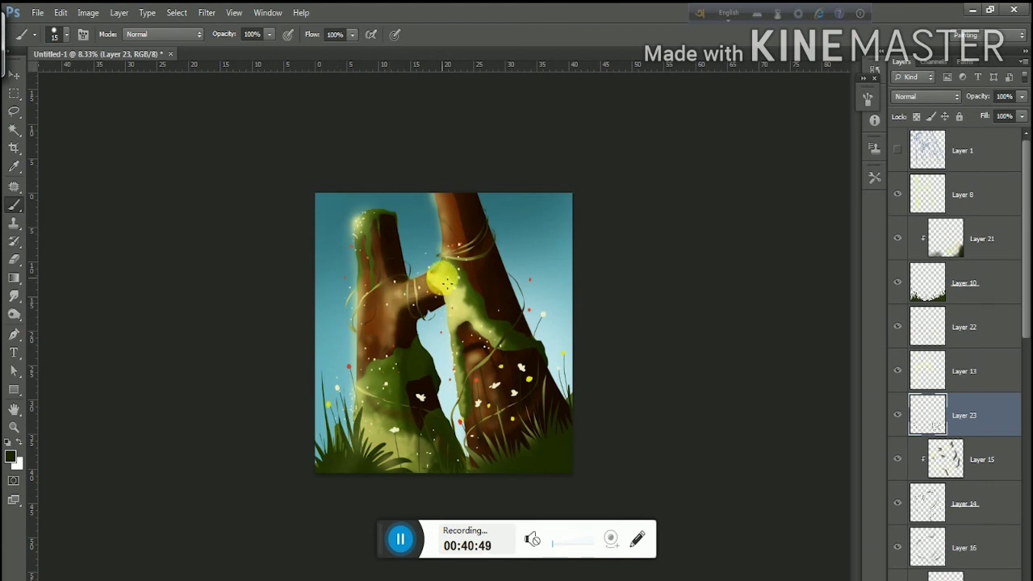
Change the paint colour to a light yellow-green
click(11, 456)
click(760, 279)
click(923, 237)
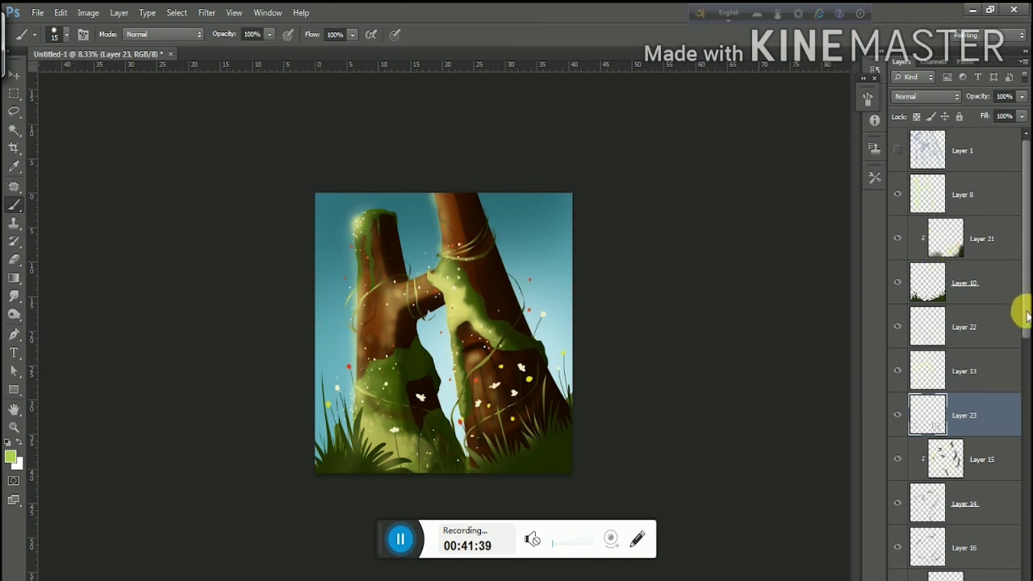
On the Base layer, try and clear a lasso selection on the right trunk, then add Layer 24 above Layer 8
scroll(1021, 316, down, 5)
click(958, 477)
click(14, 110)
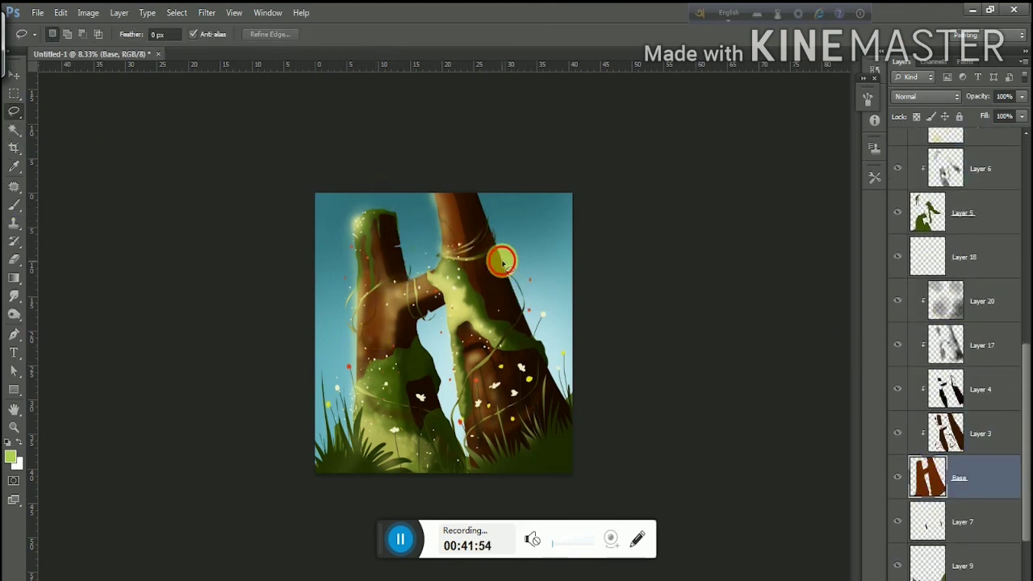
drag(497, 295, 525, 254)
click(543, 255)
click(525, 253)
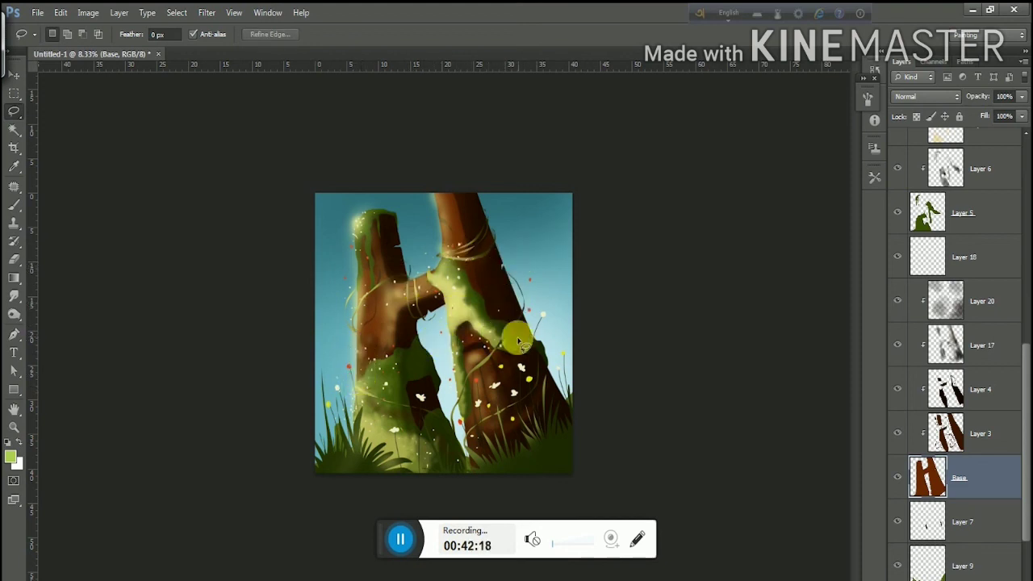
click(496, 337)
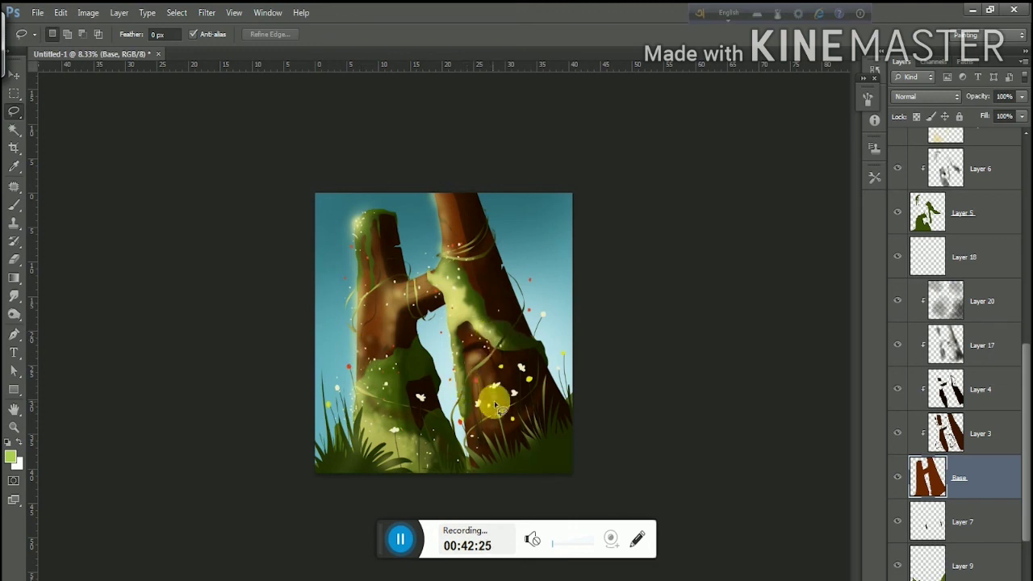
drag(1023, 508, 1007, 161)
key(ctrl+shift+alt+n)
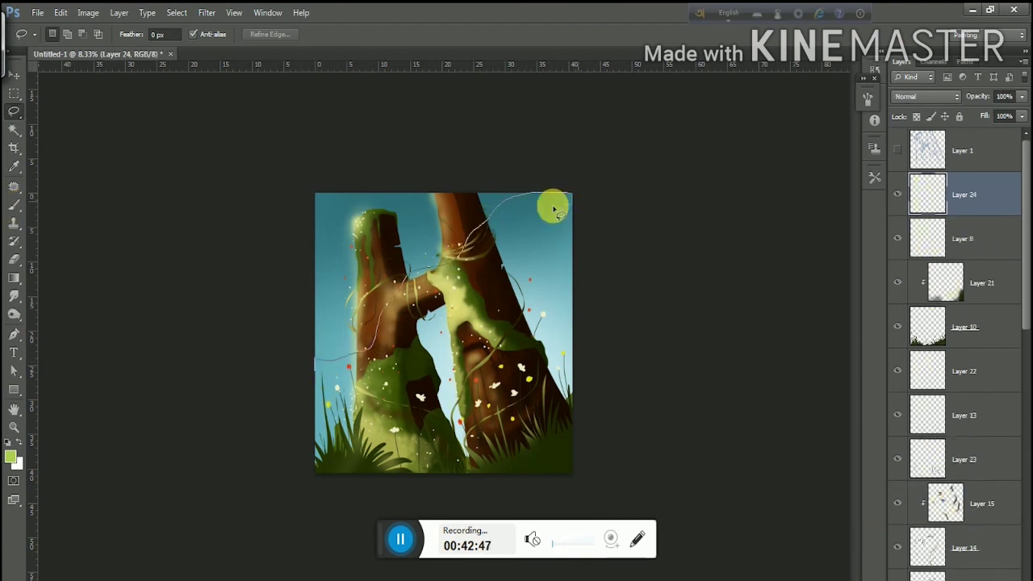
Lasso wavy bands across the picture, fill them with light green, and deselect
mouse_move(553, 202)
mouse_down()
mouse_move(395, 299)
mouse_move(309, 394)
mouse_move(495, 339)
mouse_move(301, 445)
mouse_move(322, 353)
mouse_up()
key(Return)
key(l)
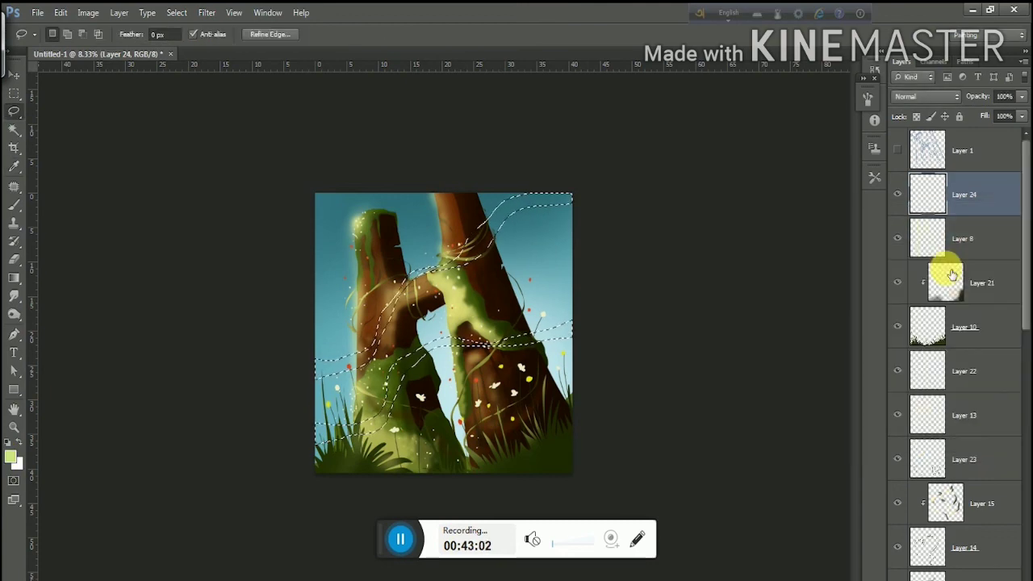
key(alt+BackSpace)
key(ctrl+d)
Gaussian Blur the bands at about 115 px and lower the layer opacity to 36%
click(206, 13)
click(166, 225)
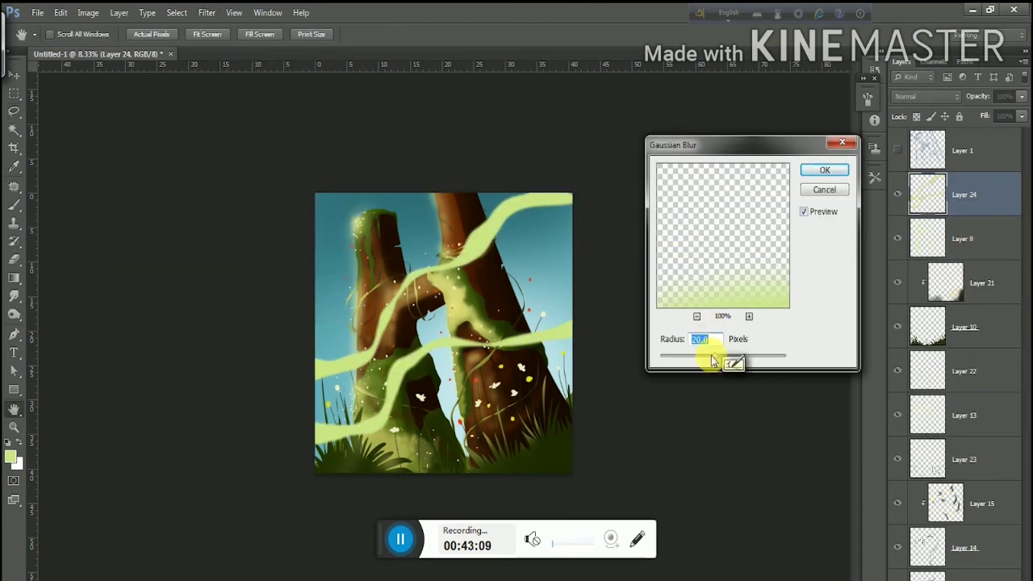
drag(733, 361, 740, 363)
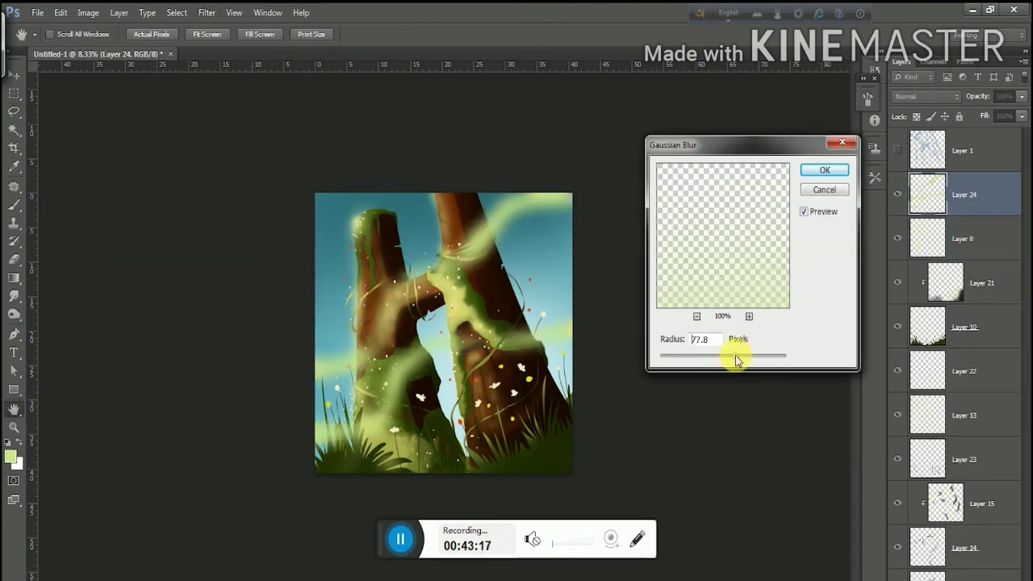
key(Return)
drag(984, 96, 941, 93)
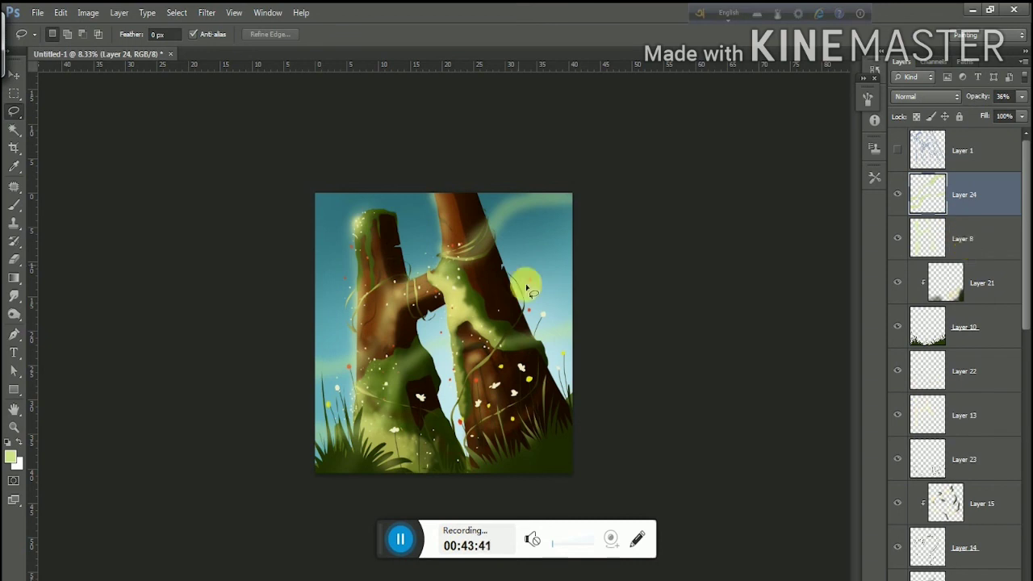
Create Layer 25 and set up a soft round brush at 500 px
key(ctrl+shift+alt+n)
click(14, 203)
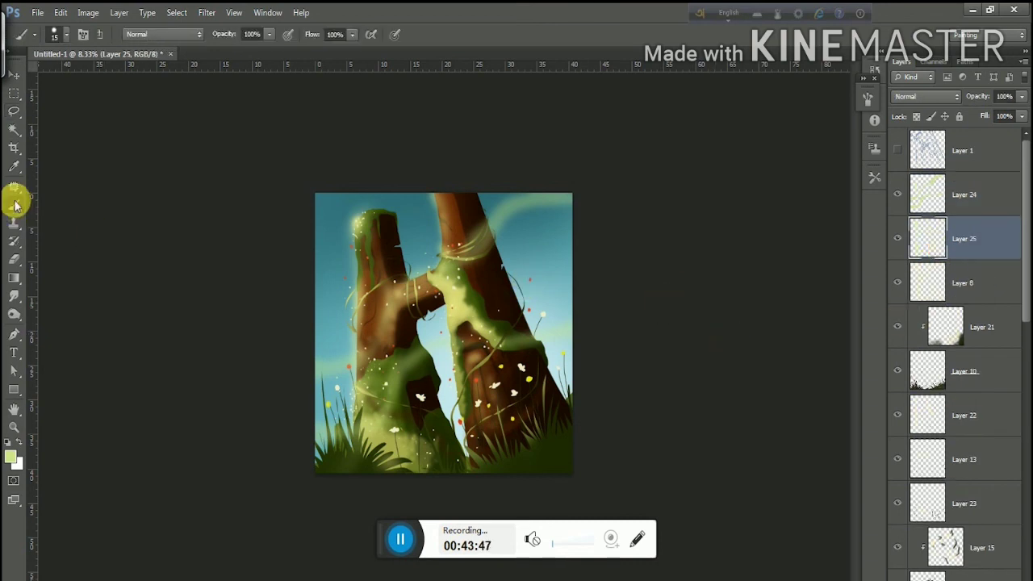
click(66, 34)
double_click(110, 143)
key(bracketright)
key(bracketright)
key(bracketright)
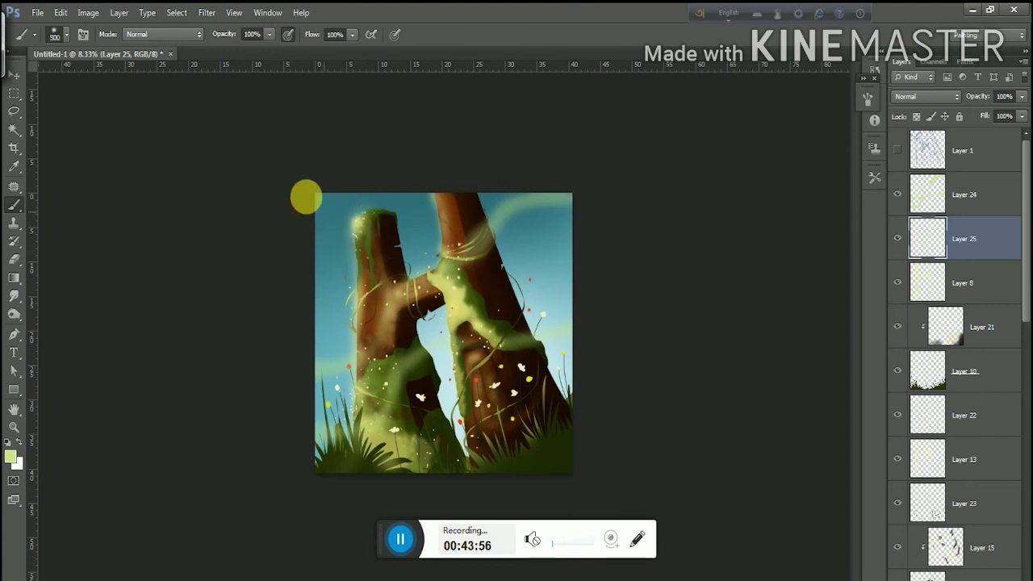
Paint soft glow over the left trunk top, upper left trunk and lower moss
drag(344, 196, 452, 242)
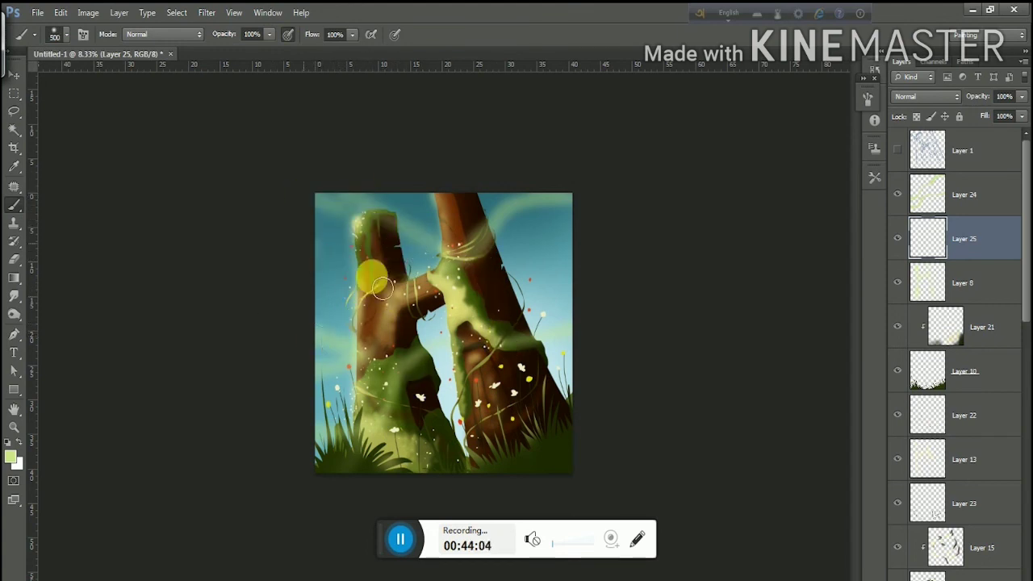
drag(369, 271, 491, 295)
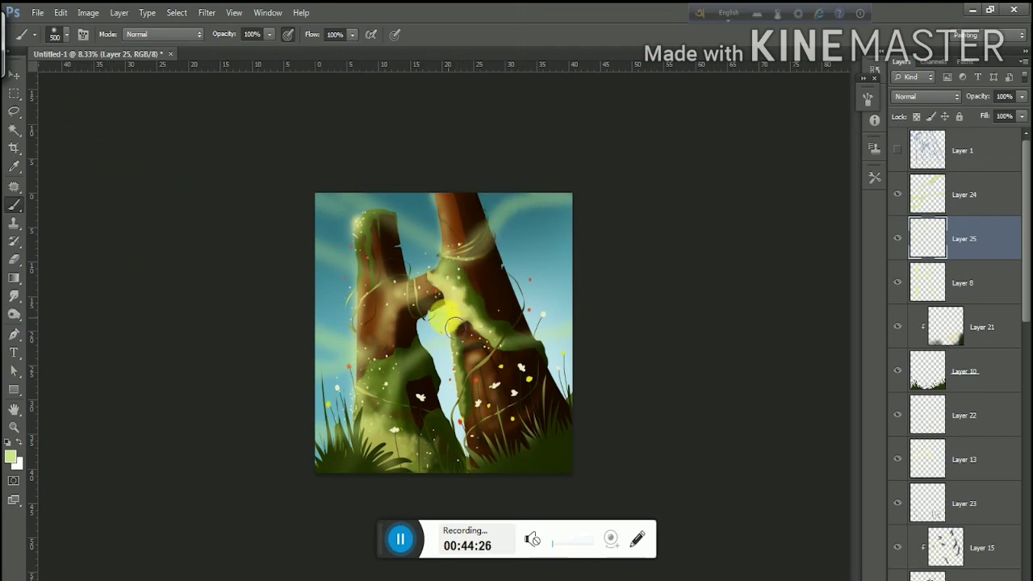
click(356, 390)
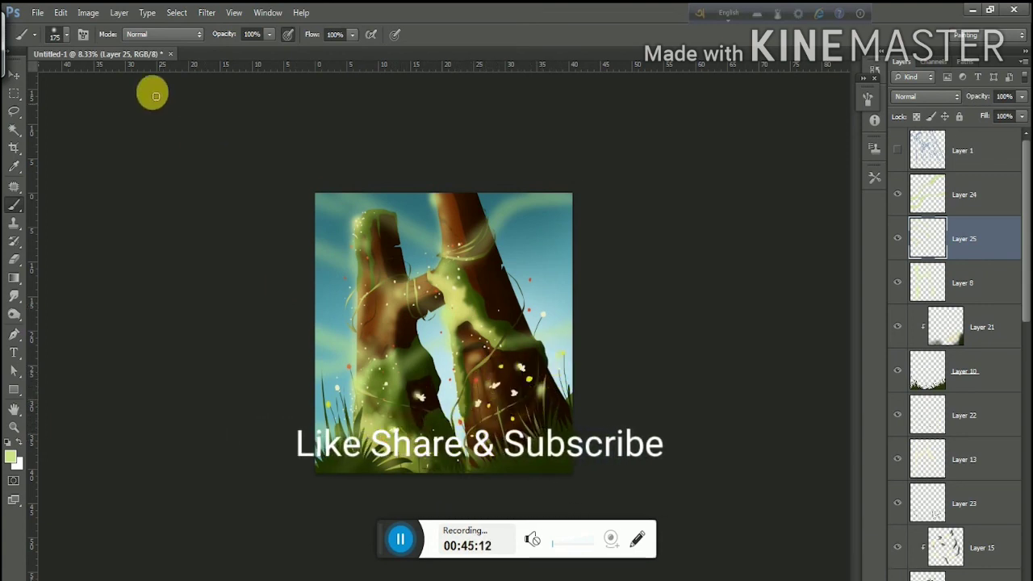
click(177, 12)
click(380, 36)
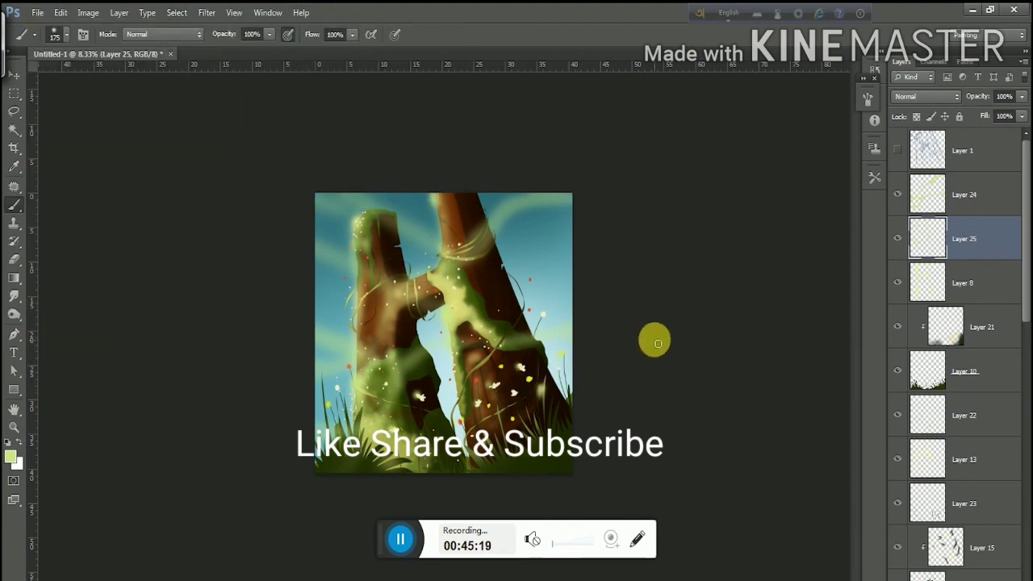